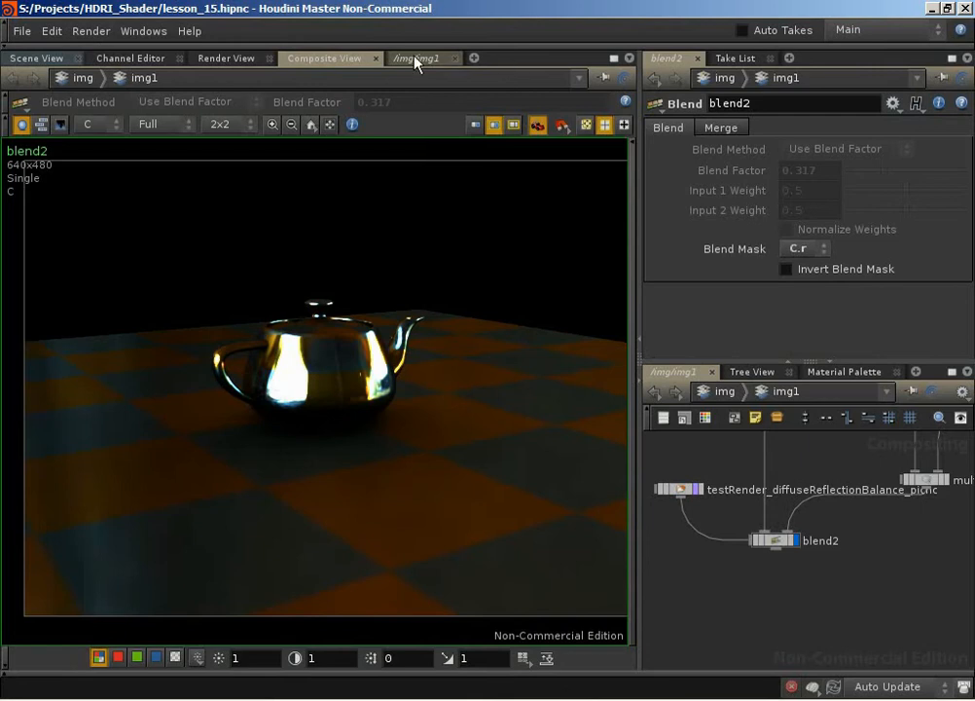
Step: Open the HDRI_surfaceShader network inside HDRI_Material and collapse the second network pane to free up space
left_click(416, 61)
left_click(82, 81)
left_click(86, 79)
left_click(128, 191)
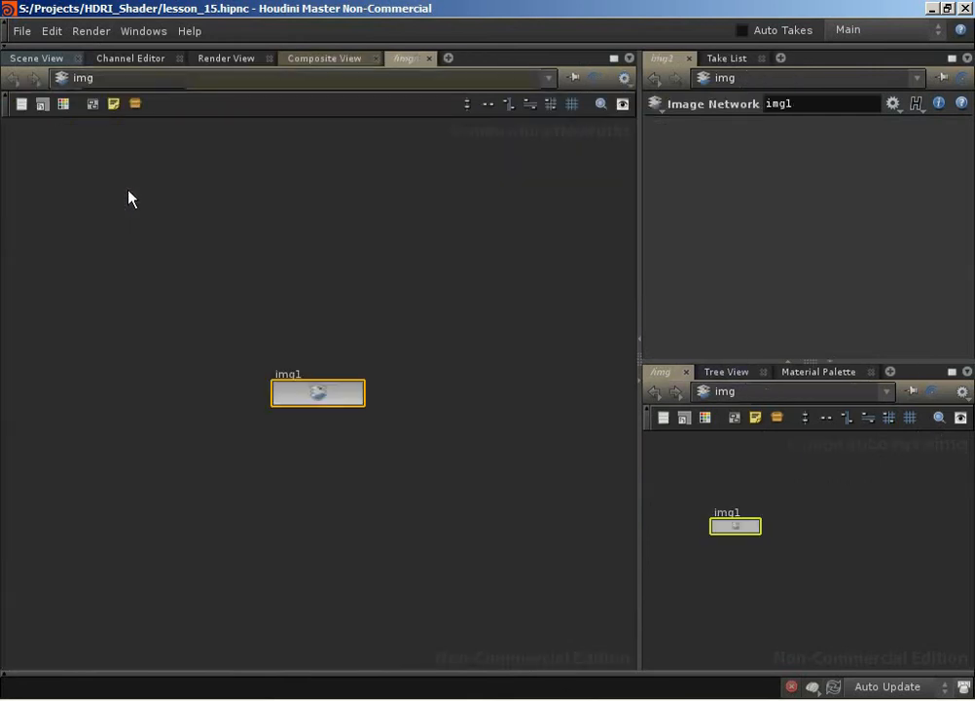
double_click(285, 342)
double_click(177, 388)
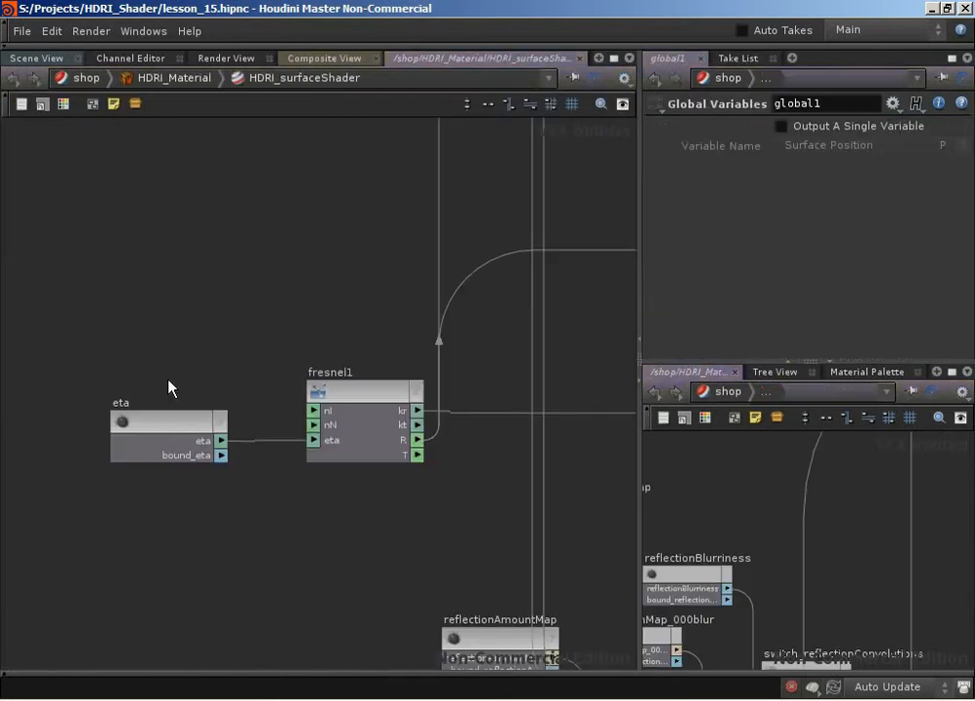
left_click(830, 362)
Step: Duplicate the reflectionAmount map, texture, luminance, amount, map toggle and switch nodes, and place the copies below the original nodes
middle_click_drag(528, 386, 435, 353)
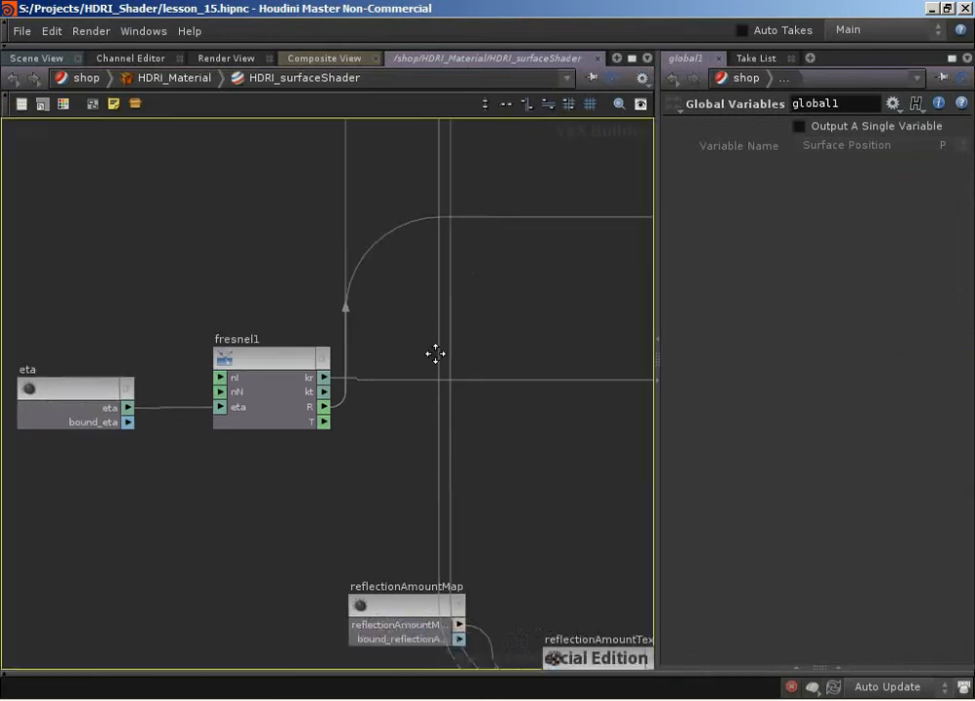
scroll(436, 354, "down", 6)
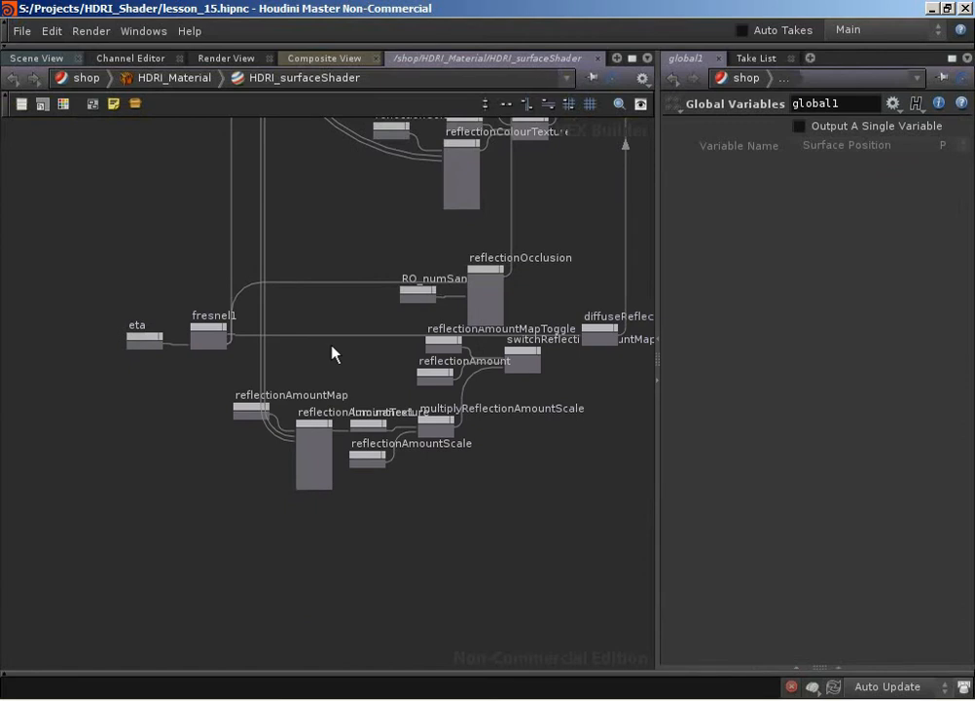
scroll(477, 511, "up", 4)
right_click_drag(474, 506, 483, 495)
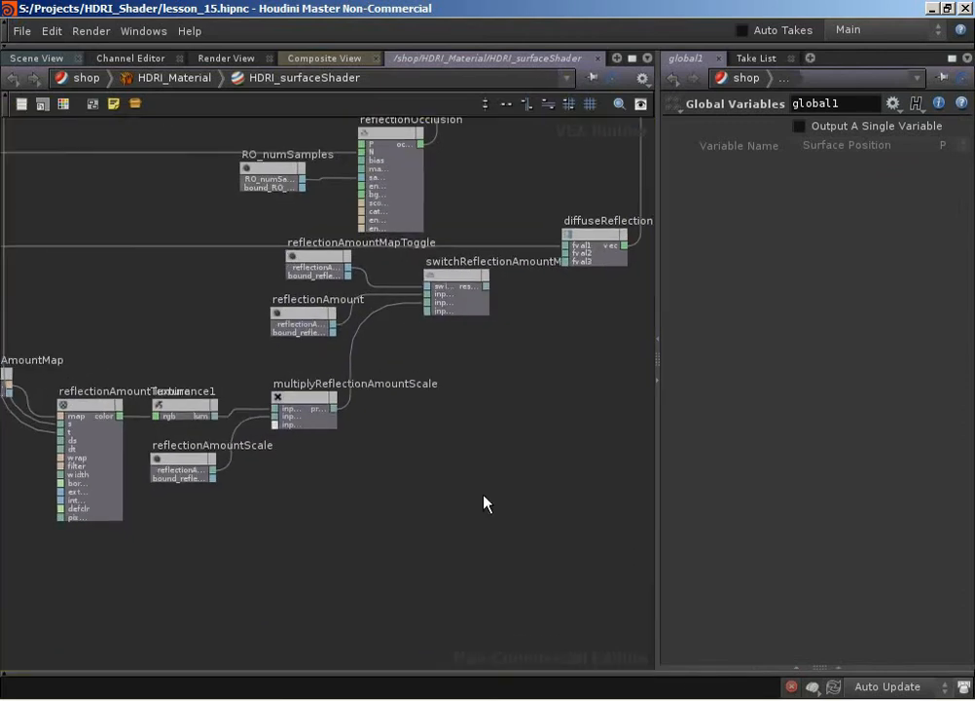
middle_click_drag(444, 473, 512, 495)
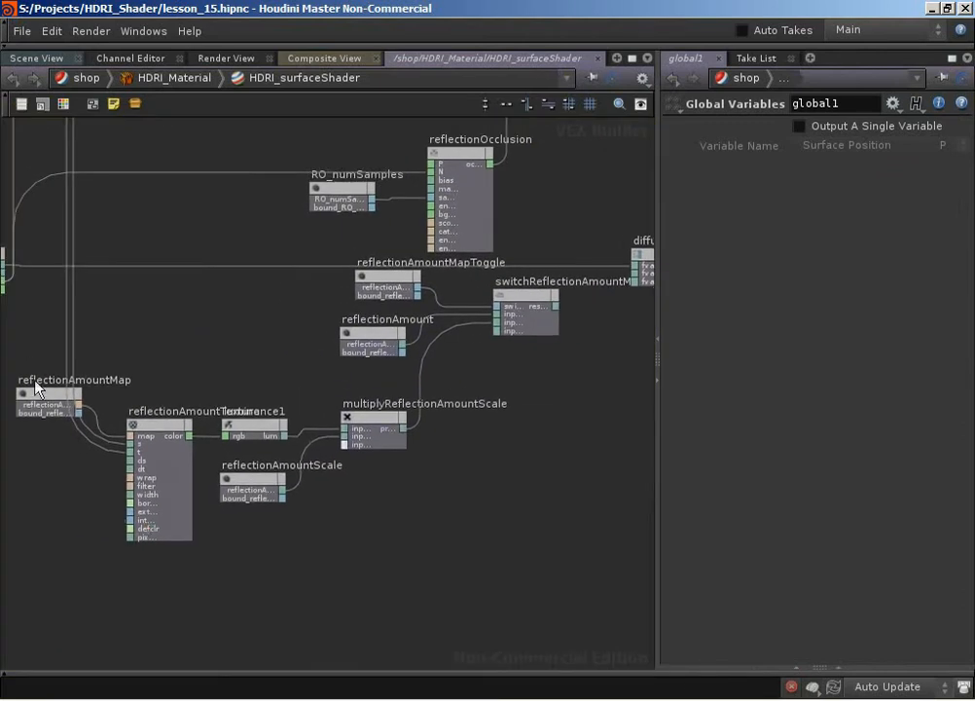
left_click(44, 402)
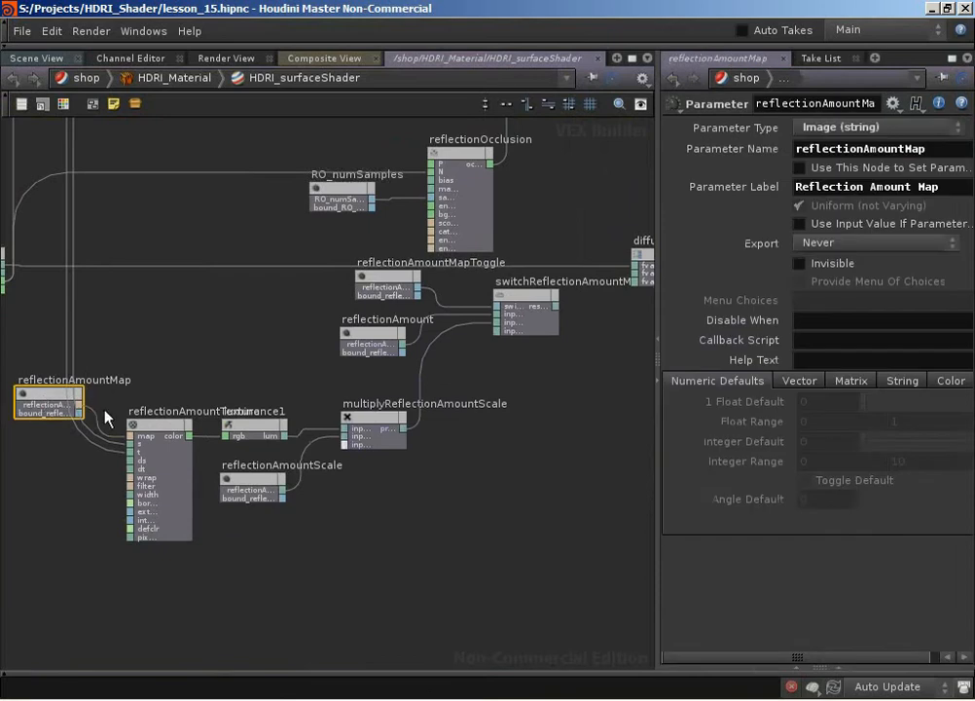
left_click(156, 431, "shift")
left_click_drag(244, 429, 248, 416, "shift")
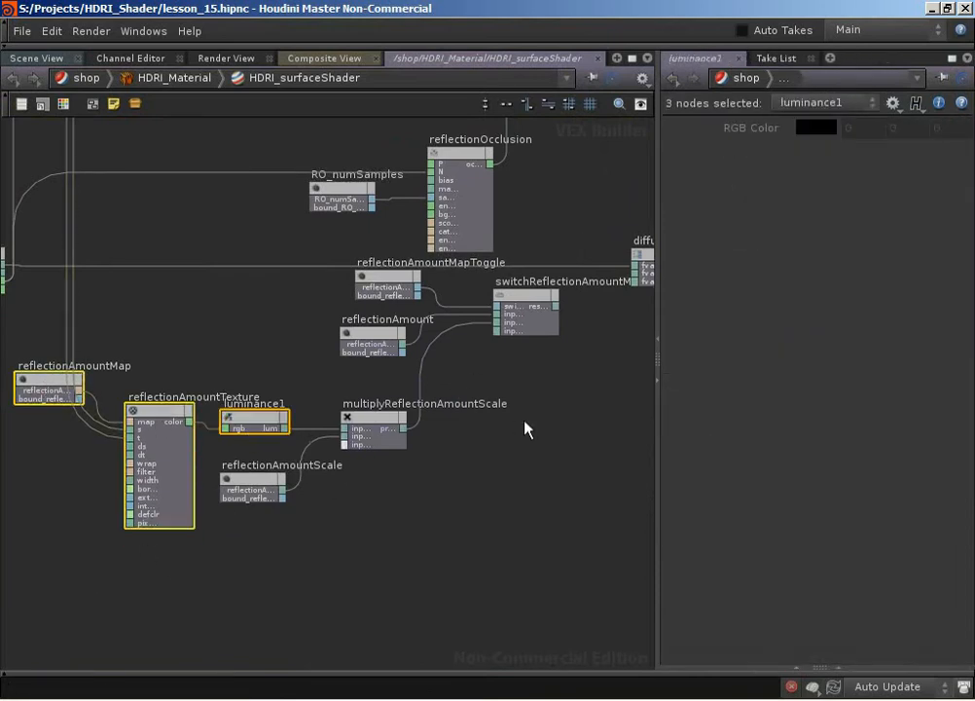
middle_click_drag(526, 429, 444, 522)
left_click(311, 434, "shift")
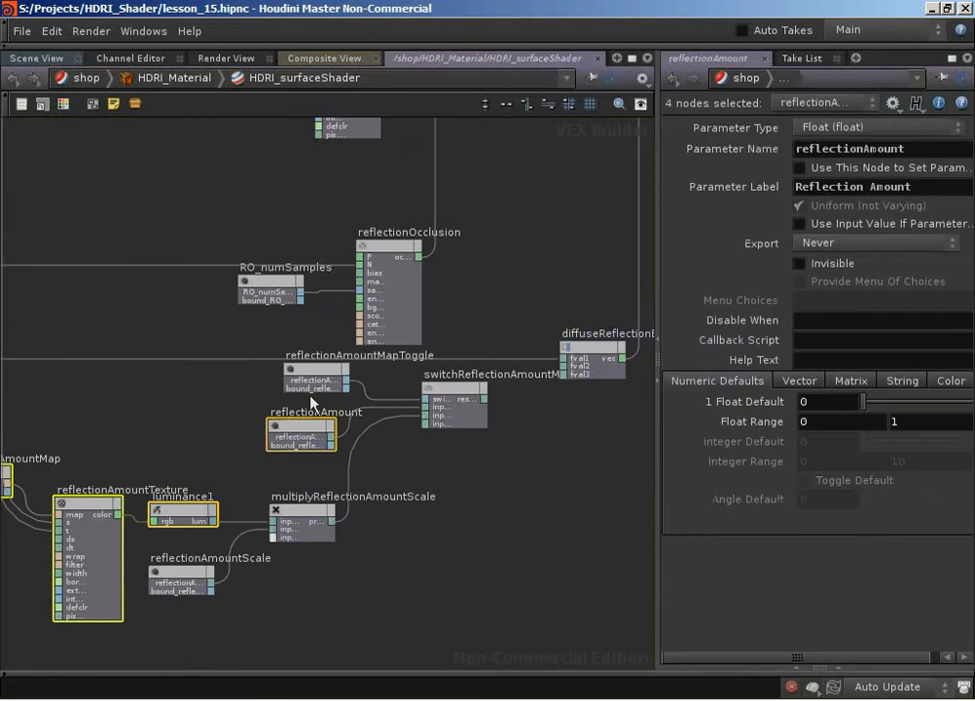
left_click(313, 373, "shift")
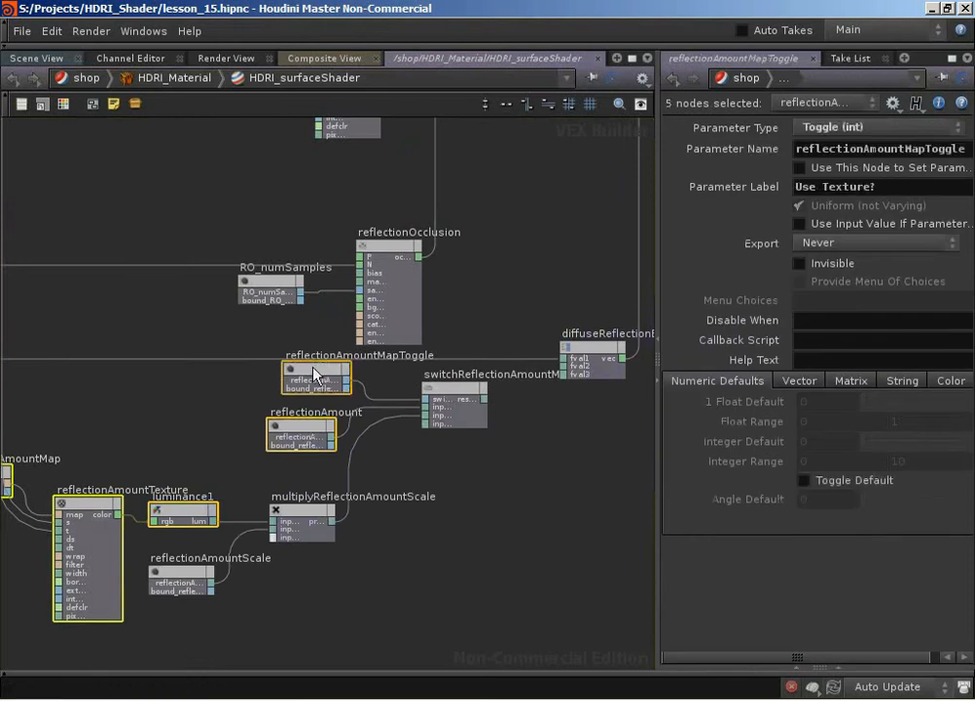
left_click(457, 399, "shift")
scroll(446, 450, "down", 3)
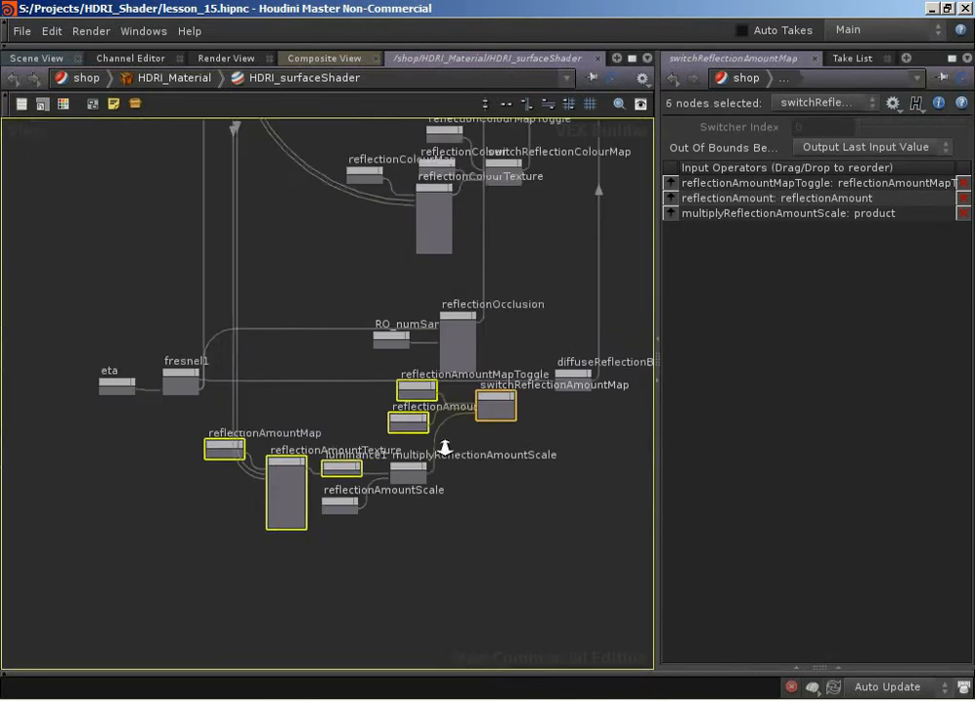
key("ctrl+c")
key("ctrl+v")
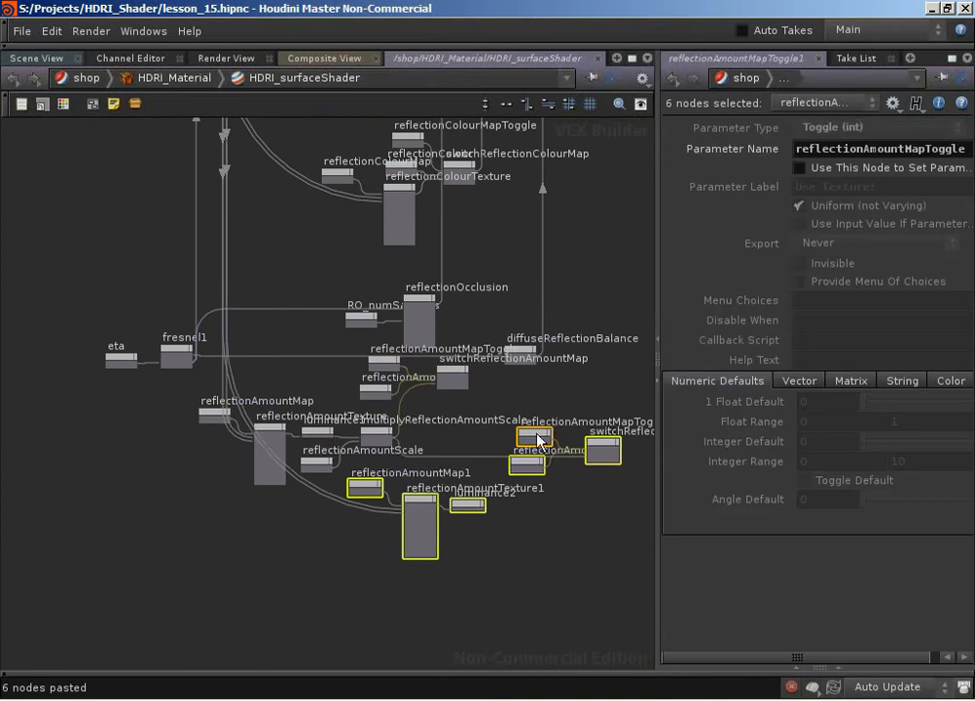
left_click_drag(564, 421, 389, 517)
Step: Connect the luminance2 output to switchReflectionAmountMap1, replacing its link from multiplyReflectionAmountScale
scroll(449, 551, "up", 3)
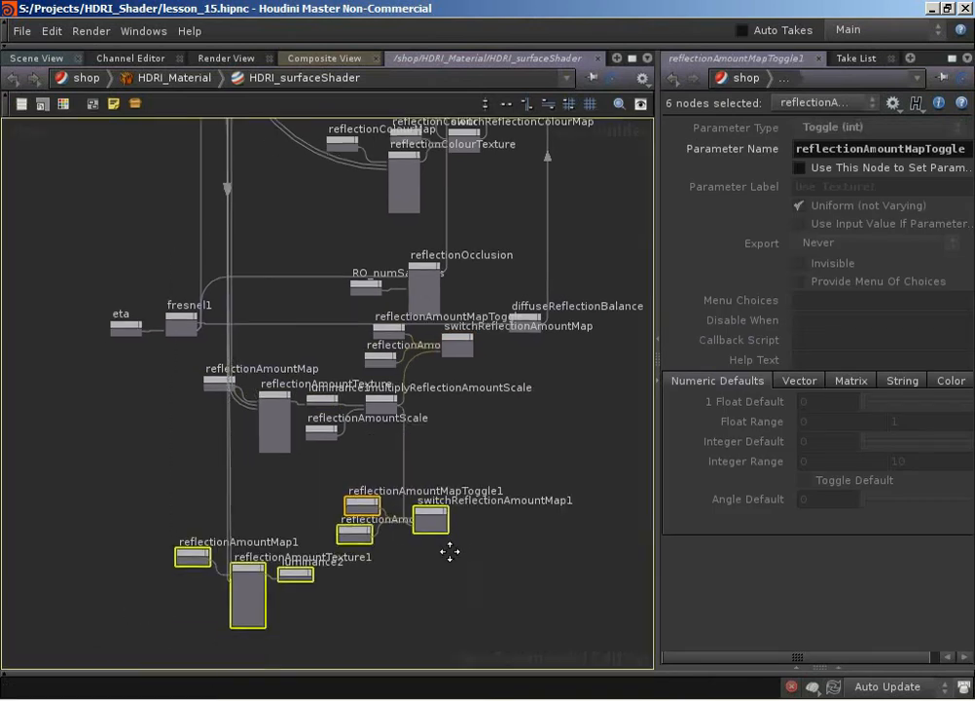
scroll(398, 576, "up", 2)
middle_click_drag(411, 561, 393, 563)
scroll(394, 563, "up", 1)
left_click(407, 563)
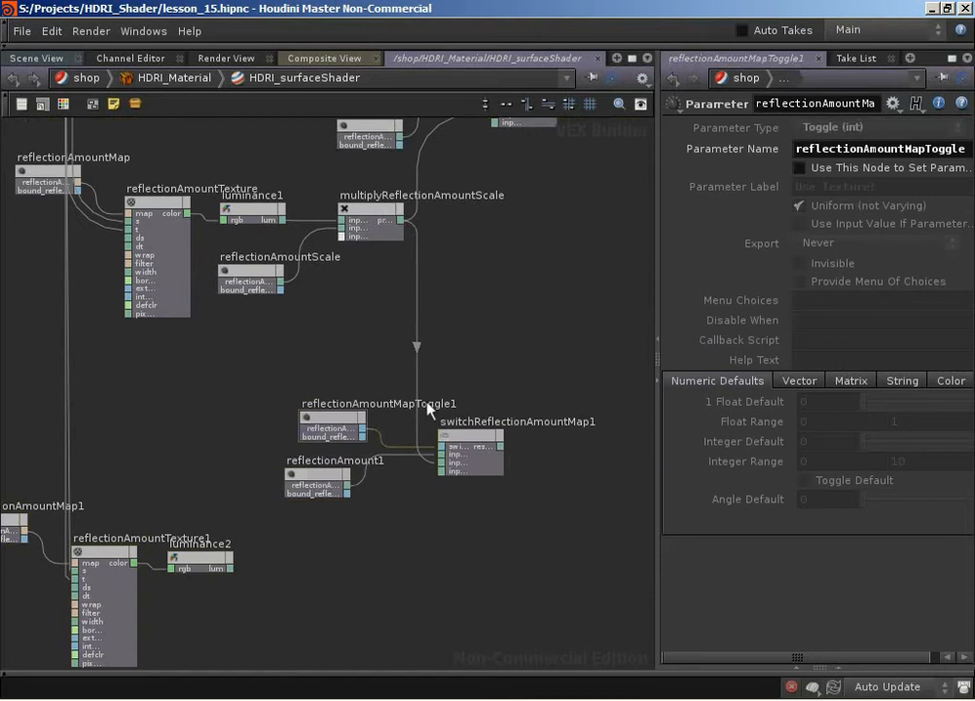
left_click_drag(235, 574, 447, 466)
Step: Rename the reflectionAmountMap1 node as fresnelInfluenceMap
scroll(424, 490, "down", 2)
middle_click_drag(367, 579, 437, 529)
scroll(420, 529, "up", 2)
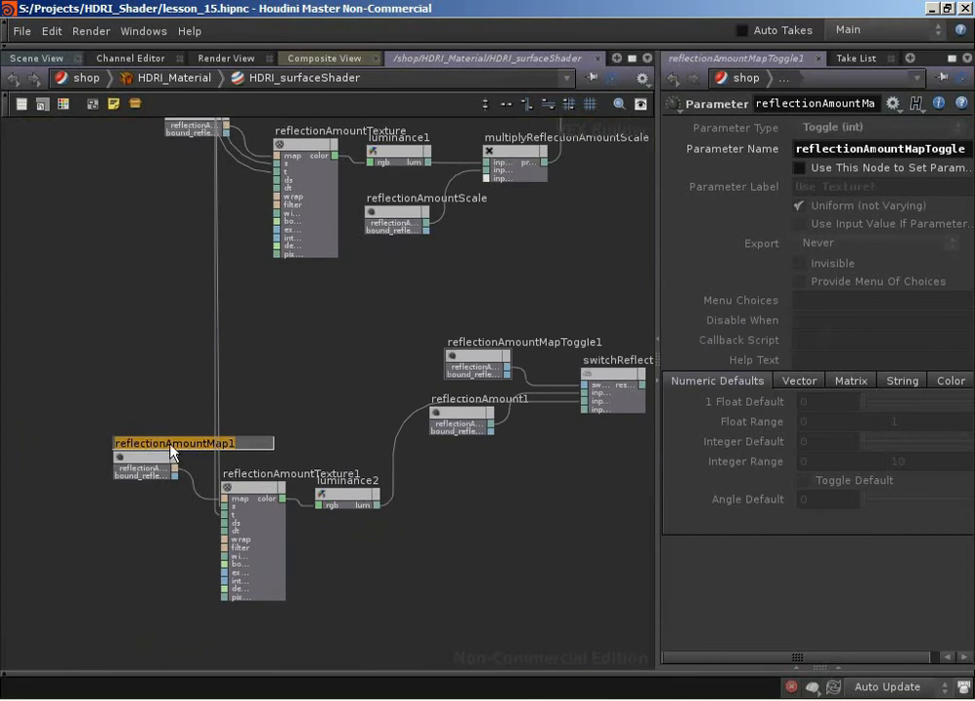
double_click(205, 445)
left_click_drag(204, 444, 136, 454)
type("fresnelInfluence")
key("shift+Home")
key("Return")
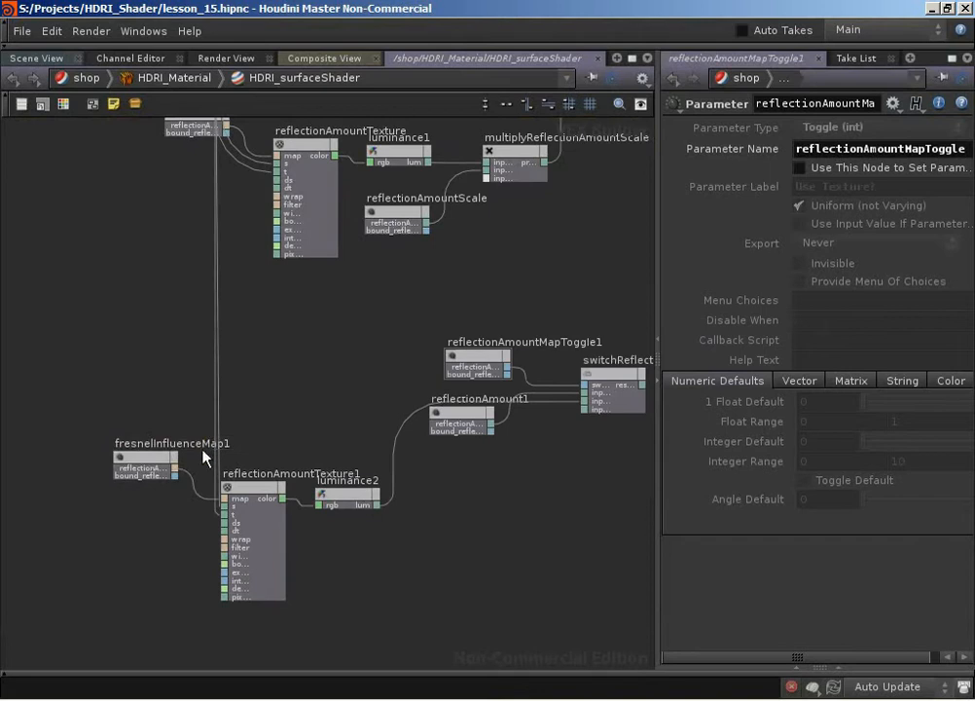
left_click(195, 442)
key("End")
key("BackSpace")
key("Return")
Step: Rename the reflectionAmountTexture1 node as fresnelInfluenceTexture
left_click(311, 474)
key("End")
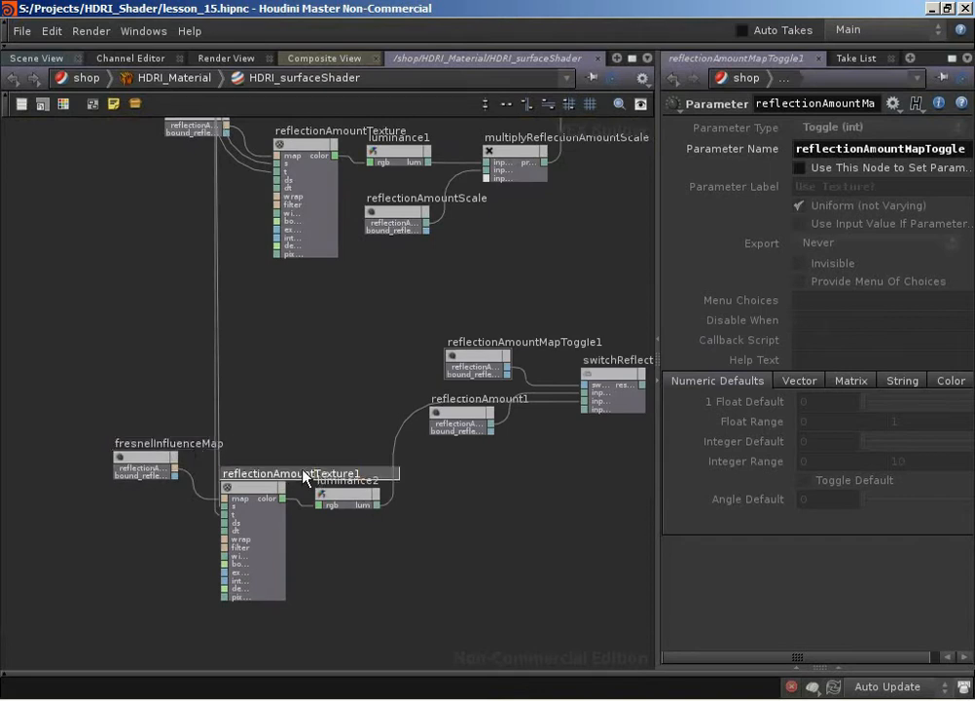
key("Left")
key("Left")
key("Left")
key("Left")
key("Left")
key("Left")
key("Left")
key("Left")
key("BackSpace")
key("BackSpace")
key("BackSpace")
key("BackSpace")
key("BackSpace")
key("BackSpace")
key("BackSpace")
key("BackSpace")
key("BackSpace")
key("BackSpace")
key("BackSpace")
key("BackSpace")
key("BackSpace")
key("BackSpace")
key("BackSpace")
key("BackSpace")
type("fresnelInfluence")
key("End")
key("BackSpace")
key("Return")
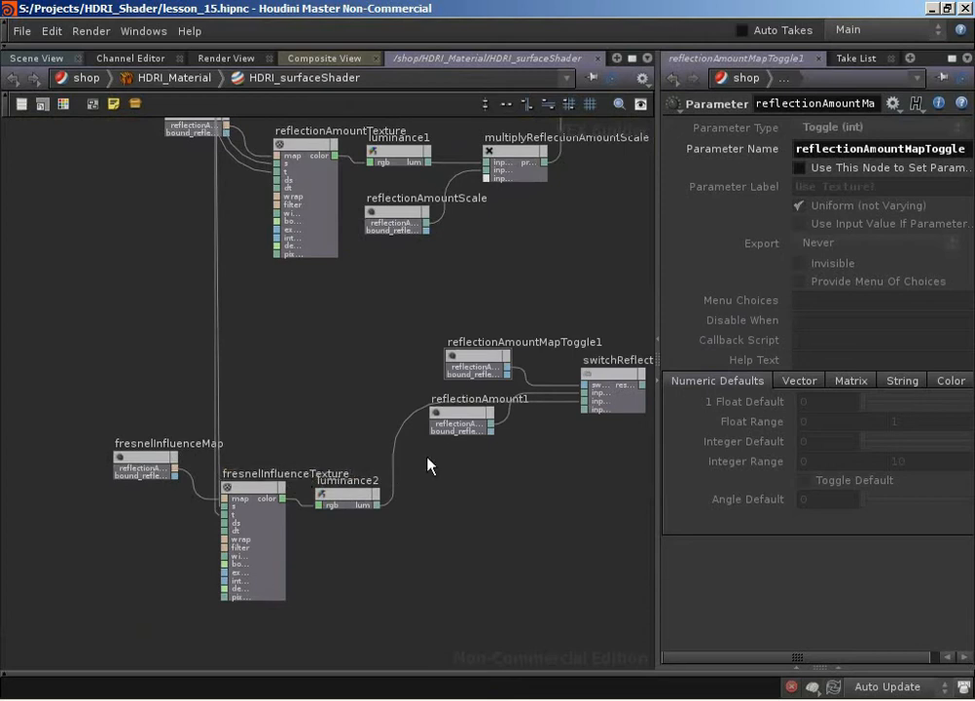
Step: Rename the copied amount node as fresnelInfluence and the copied toggle node as fresnelInfluenceMapToggle
double_click(473, 398)
type("fresnelInfluence")
key("Return")
double_click(522, 342)
left_click(536, 341)
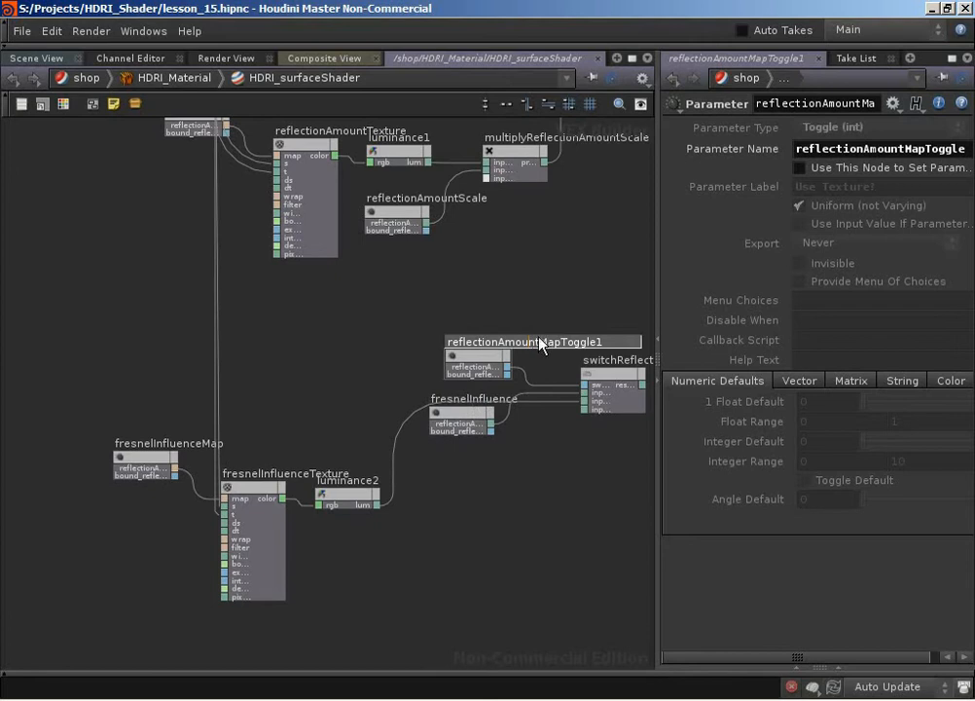
left_click_drag(540, 340, 371, 345)
key("ctrl+v")
key("BackSpace")
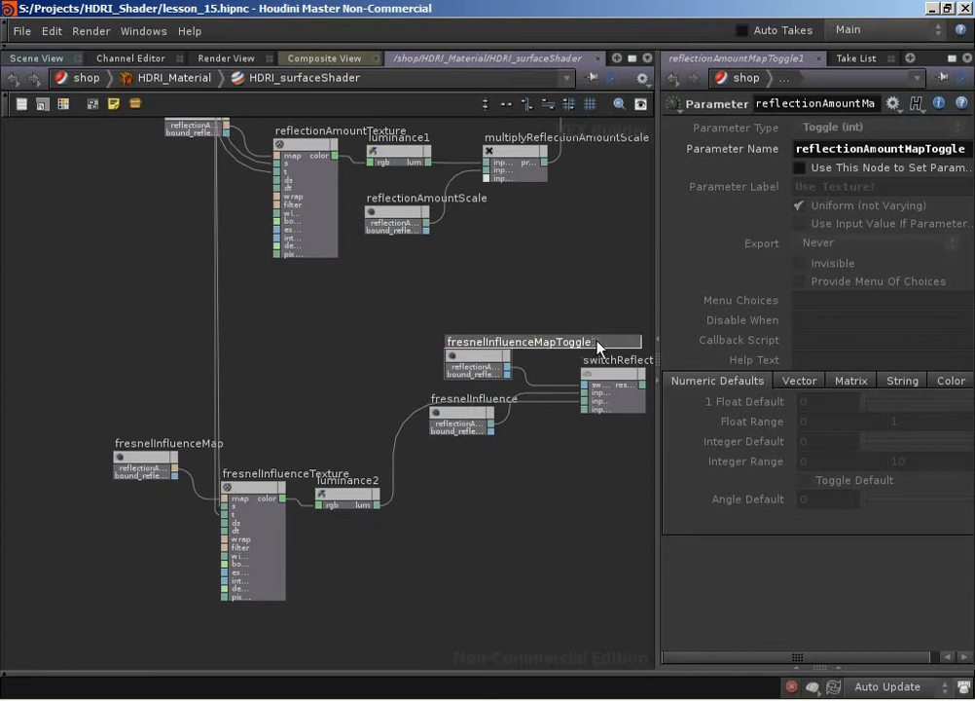
key("Return")
Step: Rename the switchReflectionAmountMap1 node as switchFresnelInfluenceMap
middle_click_drag(574, 463, 450, 503)
double_click(541, 391)
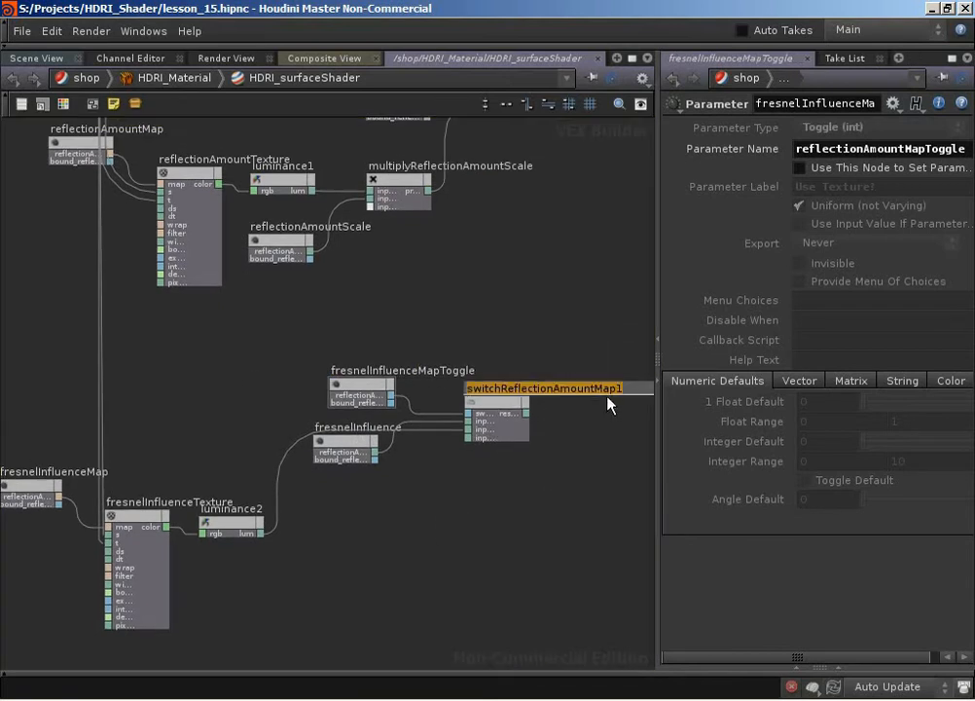
left_click(633, 391)
left_click_drag(634, 390, 505, 390)
key("ctrl+v")
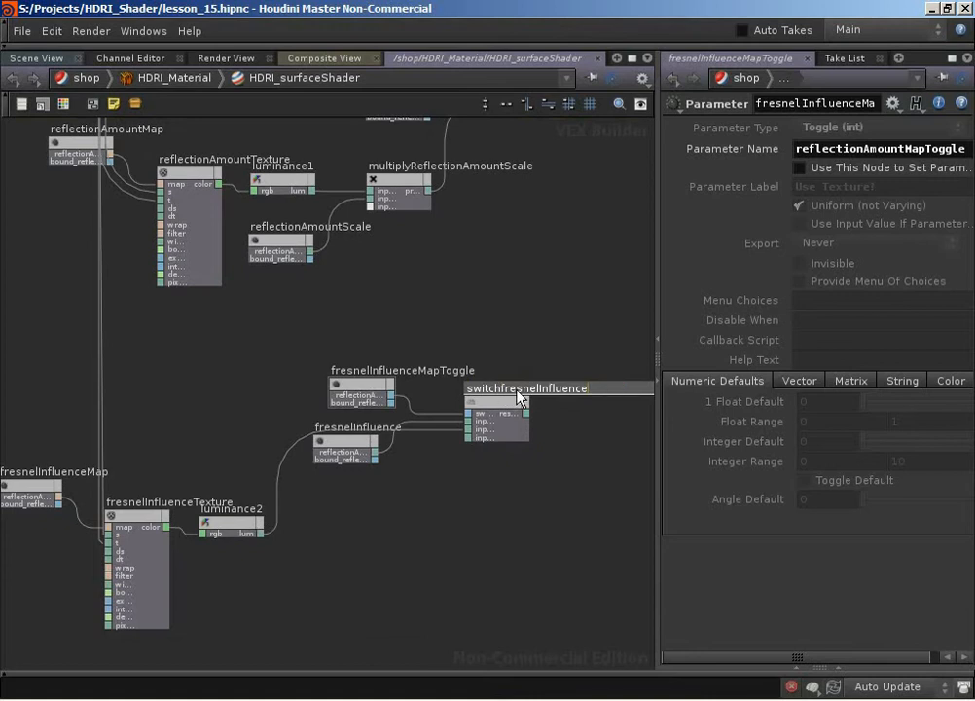
type("Map")
left_click(505, 388)
key("BackSpace")
type("F")
key("Return")
Step: Set the fresnelInfluenceMap node's parameter name to fresnelInfluenceMap and its label to "Fresnel Influence Map"
middle_click_drag(308, 529, 375, 521)
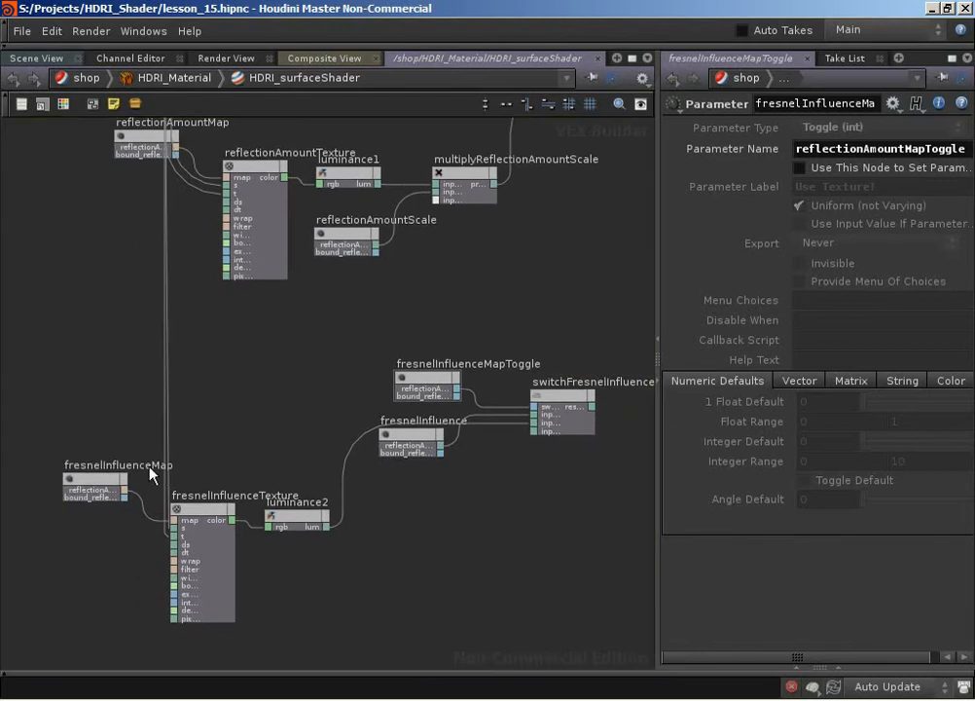
left_click(78, 478)
double_click(823, 102)
key("ctrl+c")
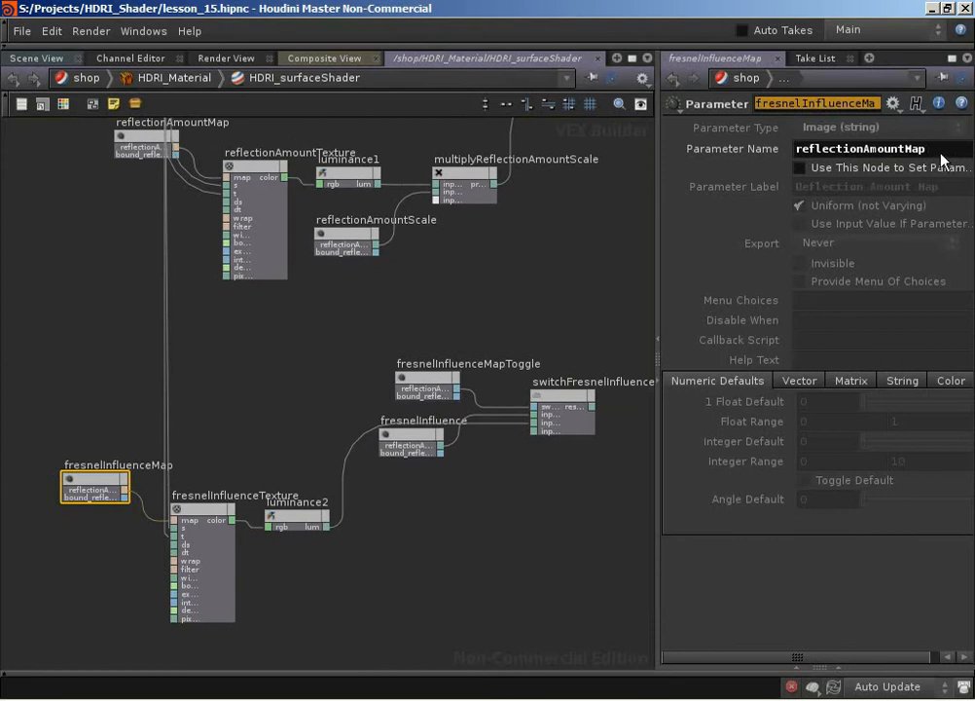
double_click(942, 152)
key("ctrl+v")
key("Return")
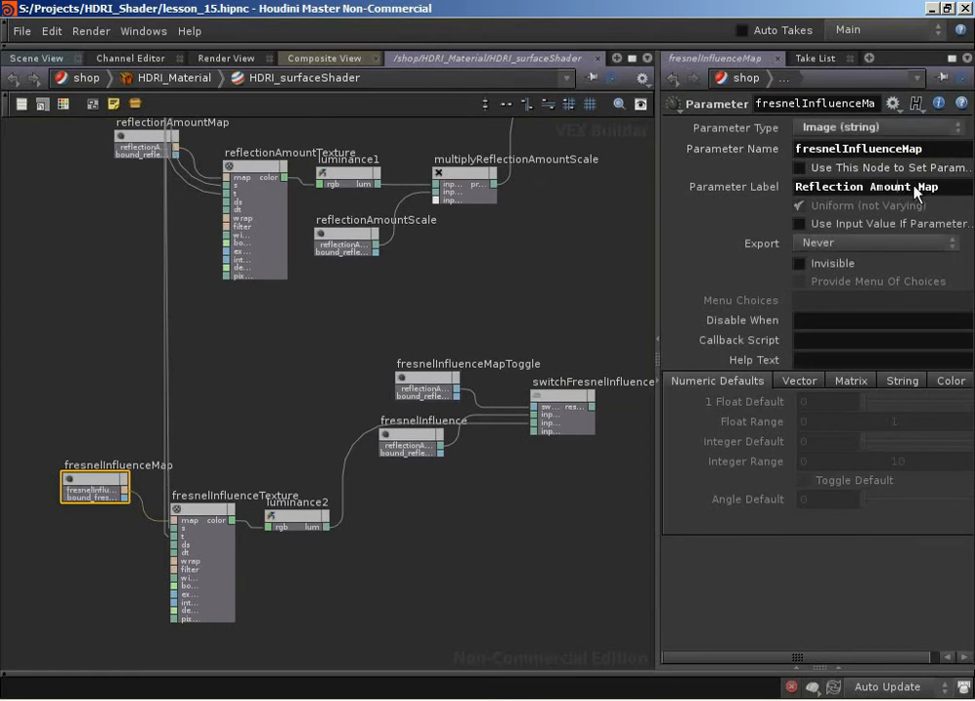
left_click_drag(911, 187, 655, 185)
type("Fresnel")
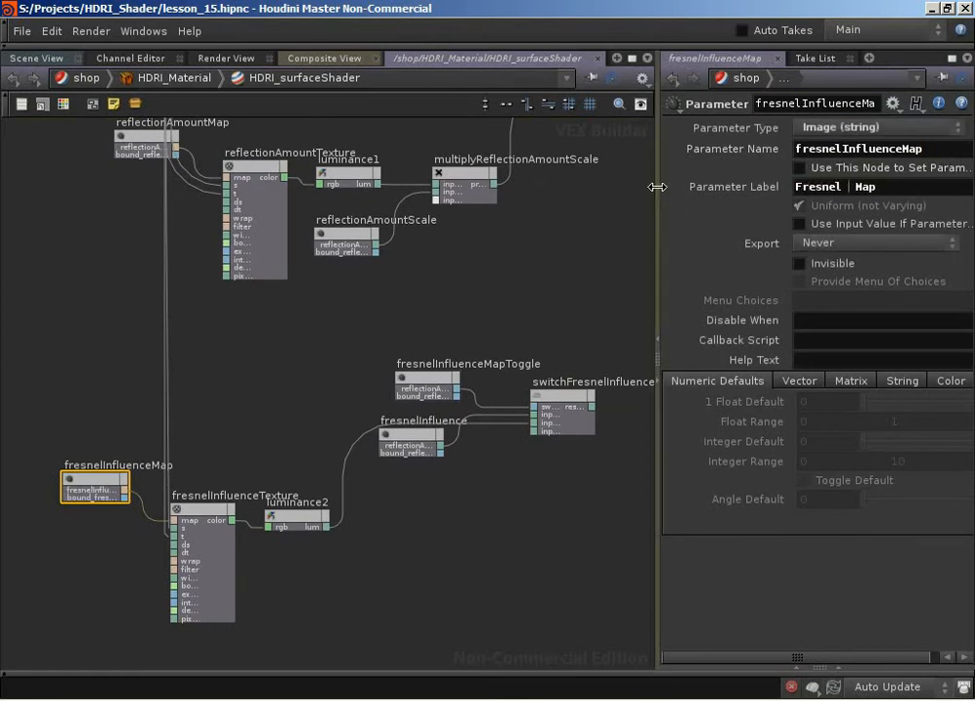
type(" Influence")
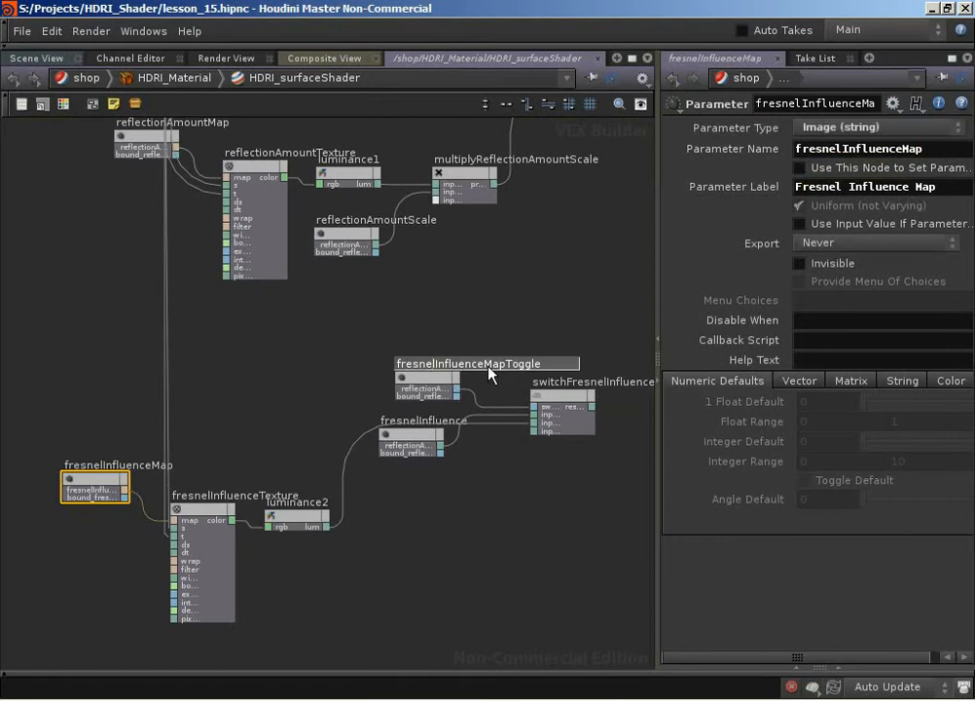
Step: Match the copied toggle and amount nodes' parameter names to their node names, fresnelInfluenceMapToggle and fresnelInfluence
left_click(422, 387)
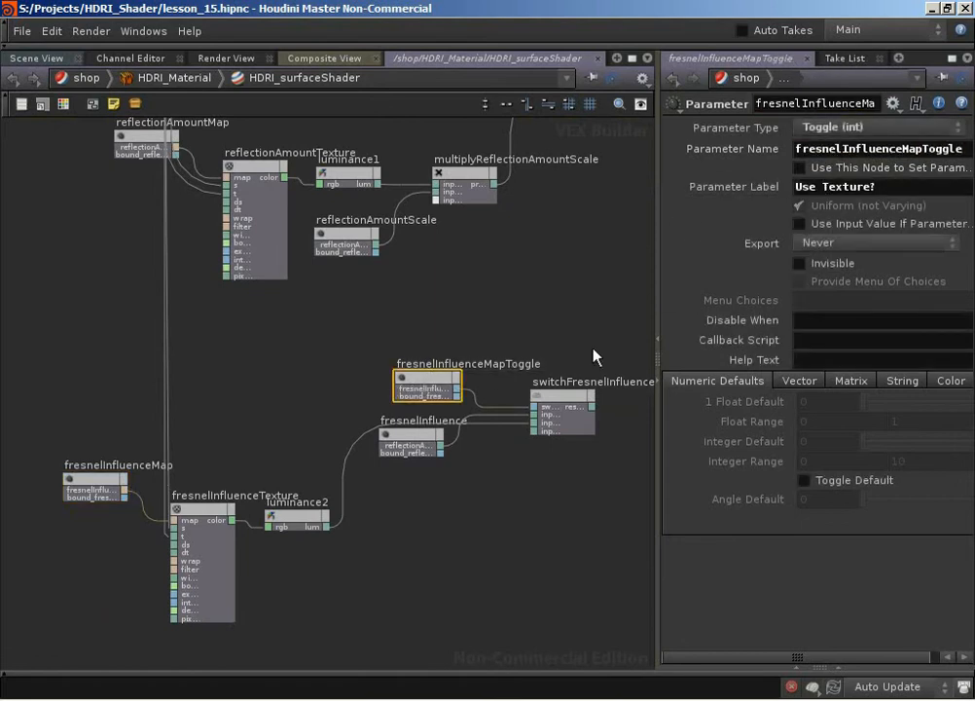
left_click(429, 443)
double_click(864, 103)
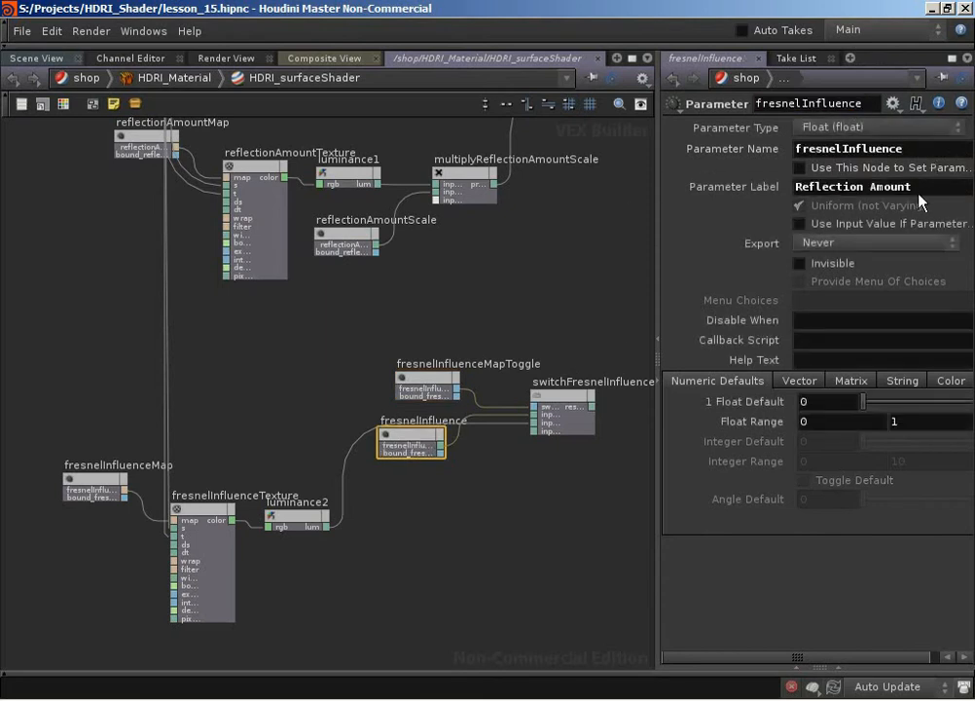
Step: Set the fresnelInfluence node's parameter label to "Fresnel Influence"
triple_click(943, 190)
type("Fresne")
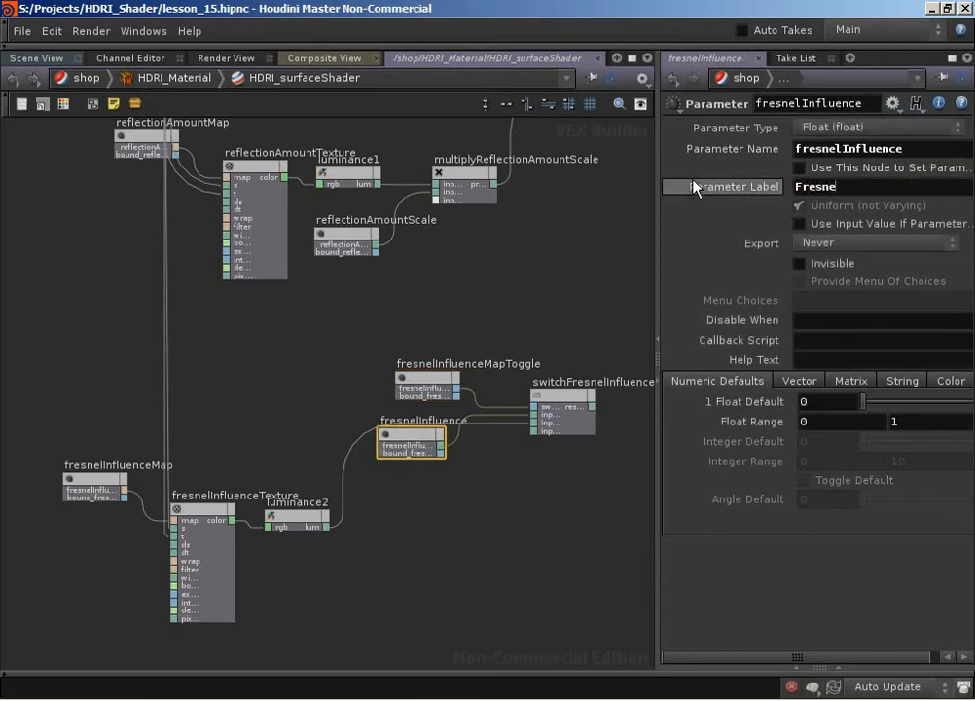
type("l Influence")
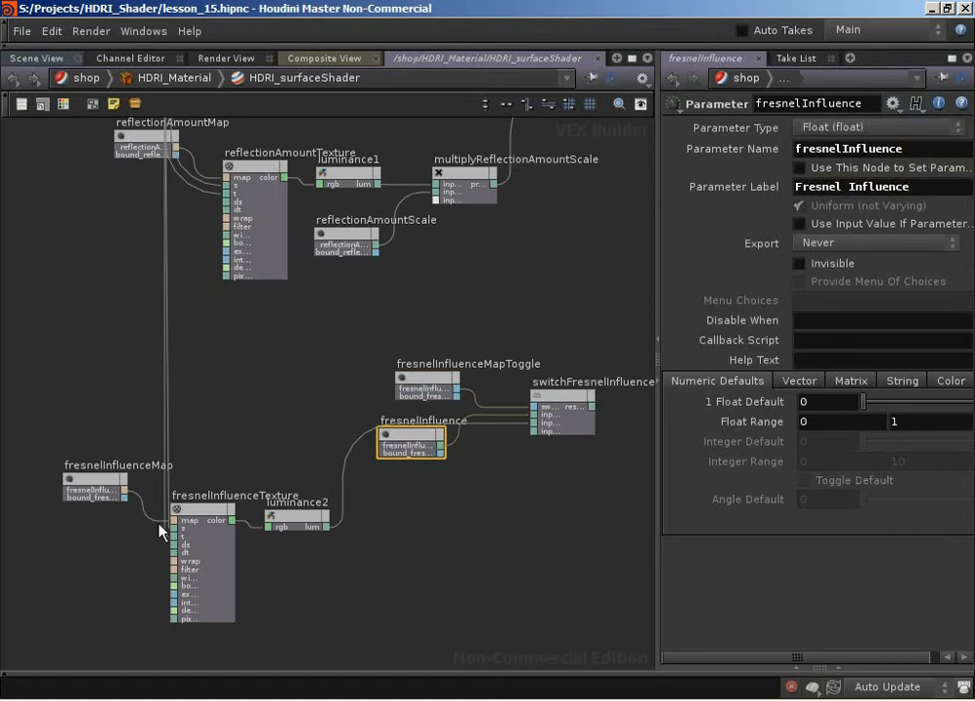
left_click(469, 524)
Step: Add a Mix node beside switchFresnelInfluenceMap in the shader network
middle_click_drag(469, 517, 398, 530)
middle_click_drag(453, 491, 284, 499)
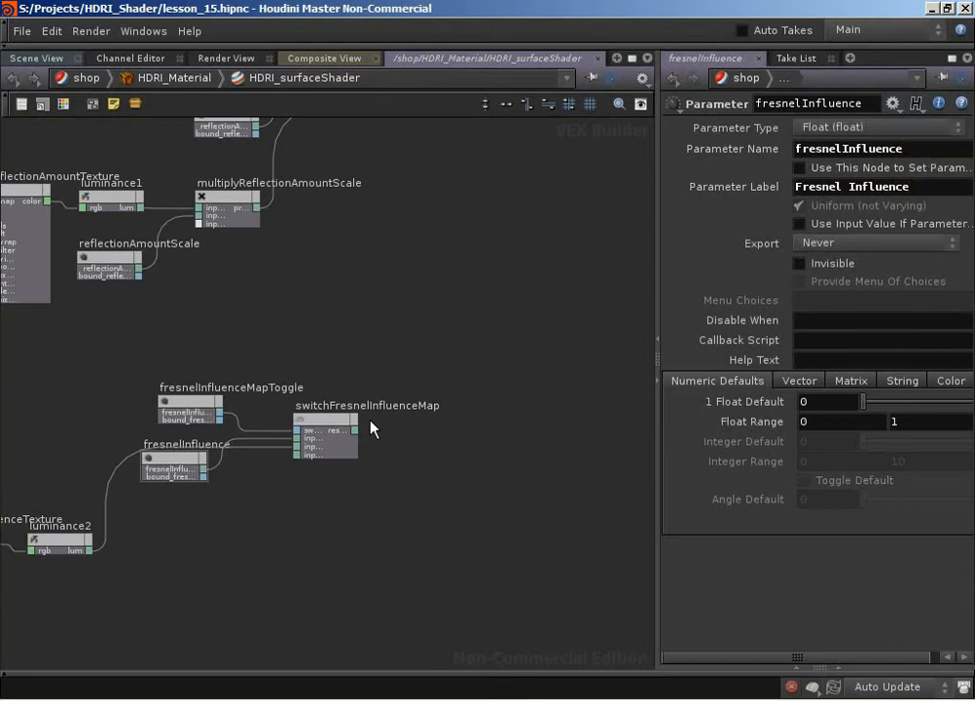
middle_click_drag(282, 489, 478, 683)
middle_click_drag(207, 516, 238, 546)
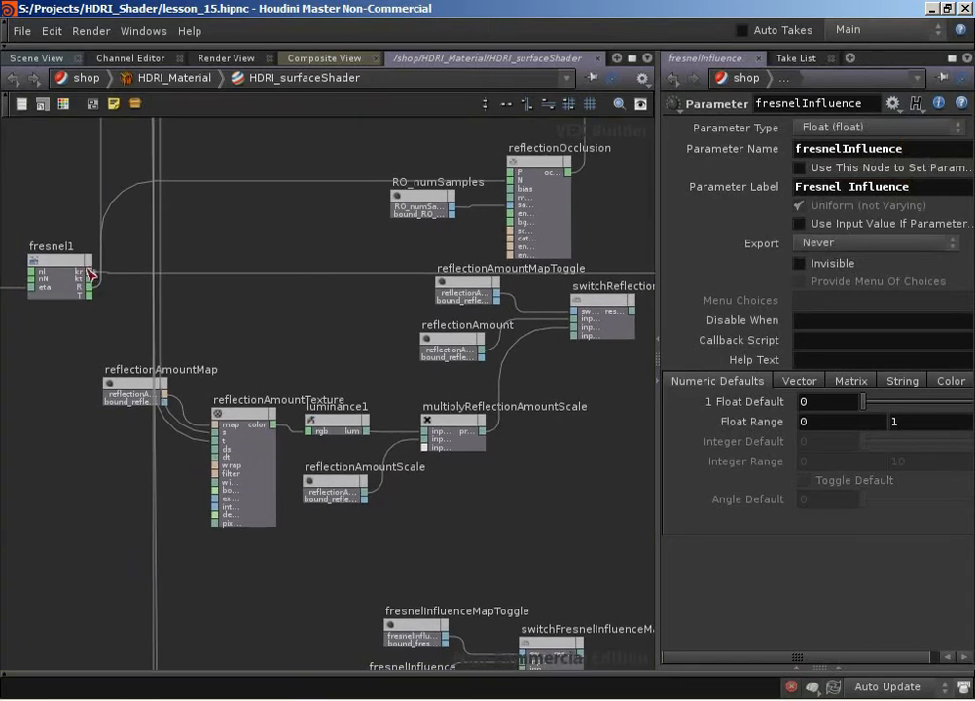
middle_click_drag(312, 543, 245, 501)
middle_click_drag(539, 568, 341, 392)
scroll(376, 505, "up", 1)
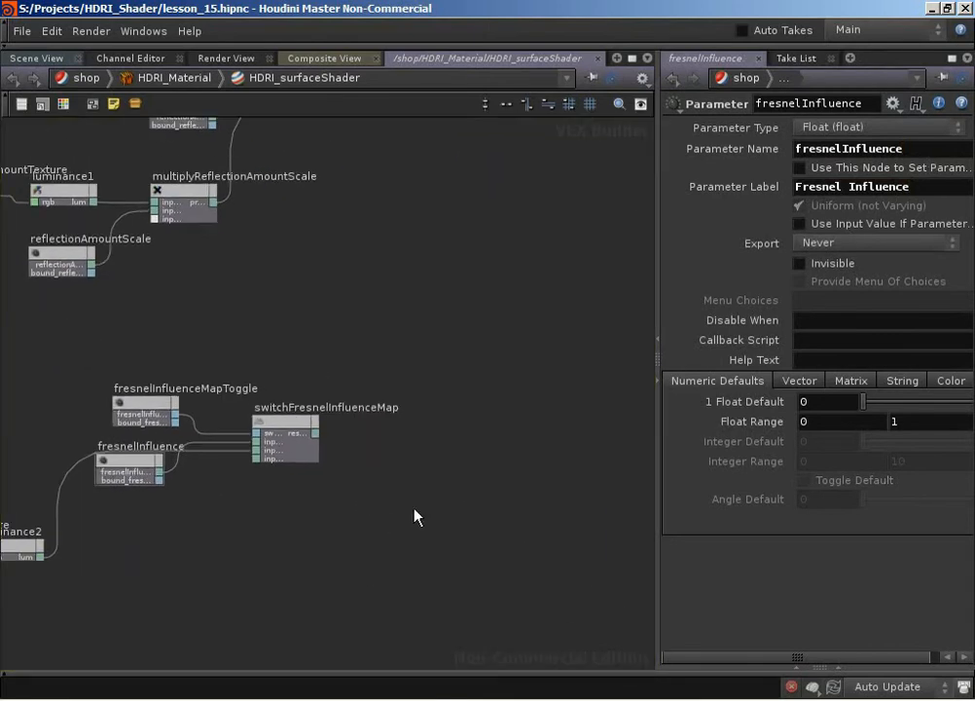
key("Tab")
type("mix")
key("Return")
left_click(416, 515)
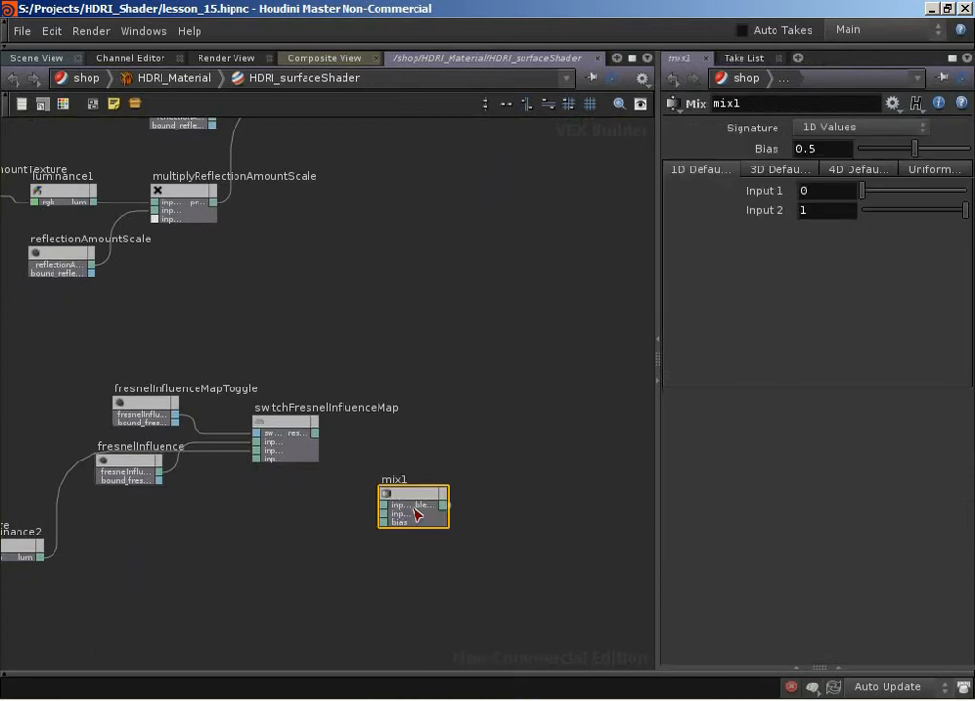
Step: Rename the new Mix node fresnelInfluenceBlend and set its Input 1 default to 1
double_click(398, 480)
type("fresnelInfluence")
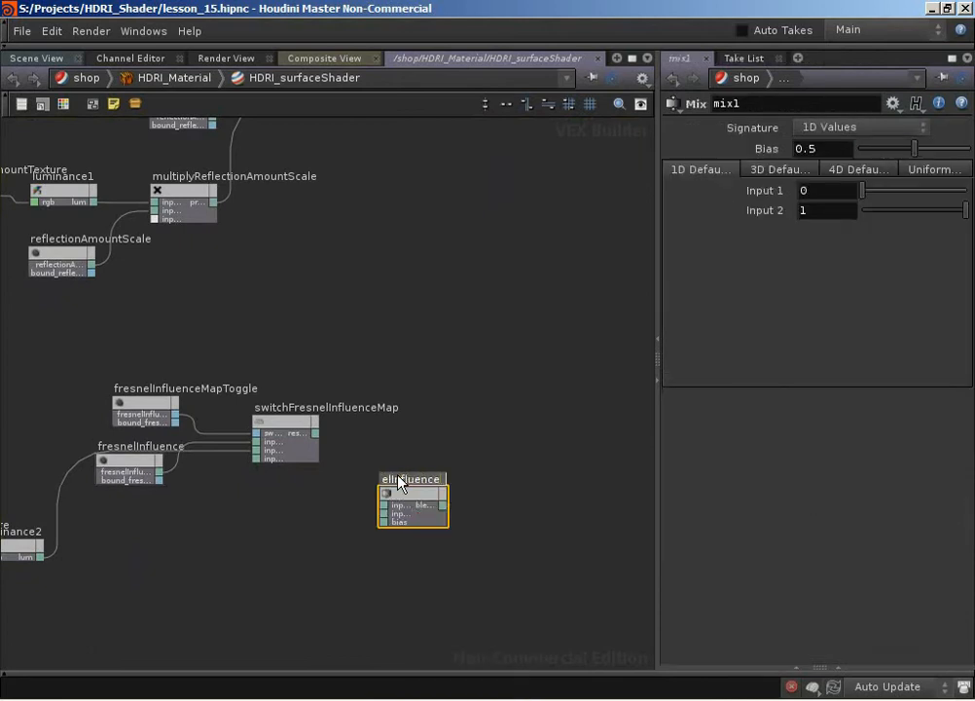
type("Blend")
key("Return")
scroll(336, 552, "up", 4)
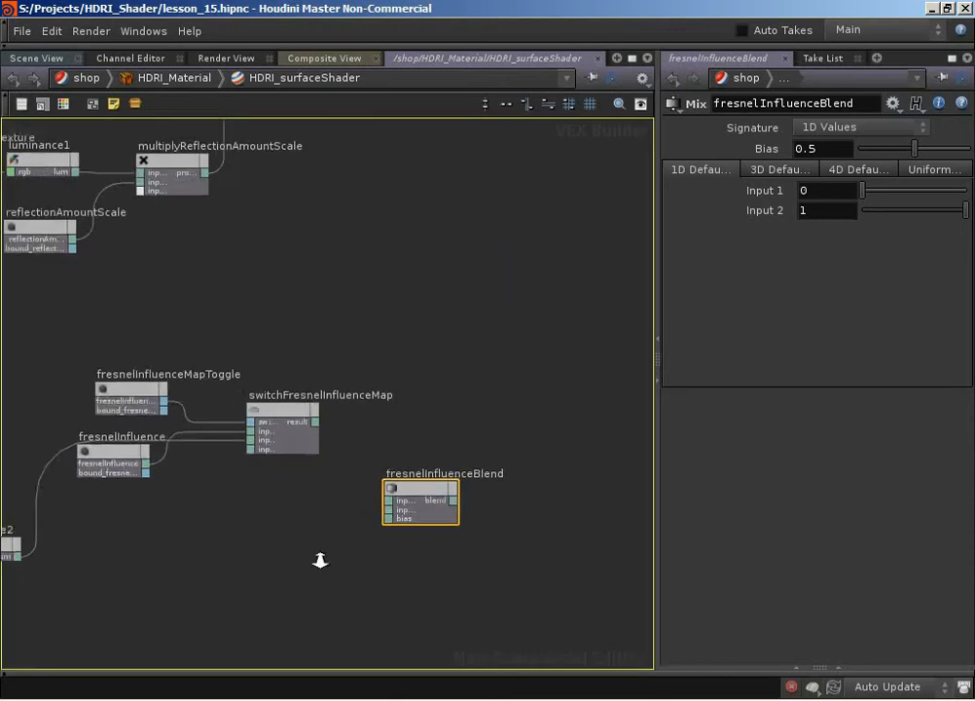
middle_click_drag(374, 551, 326, 561)
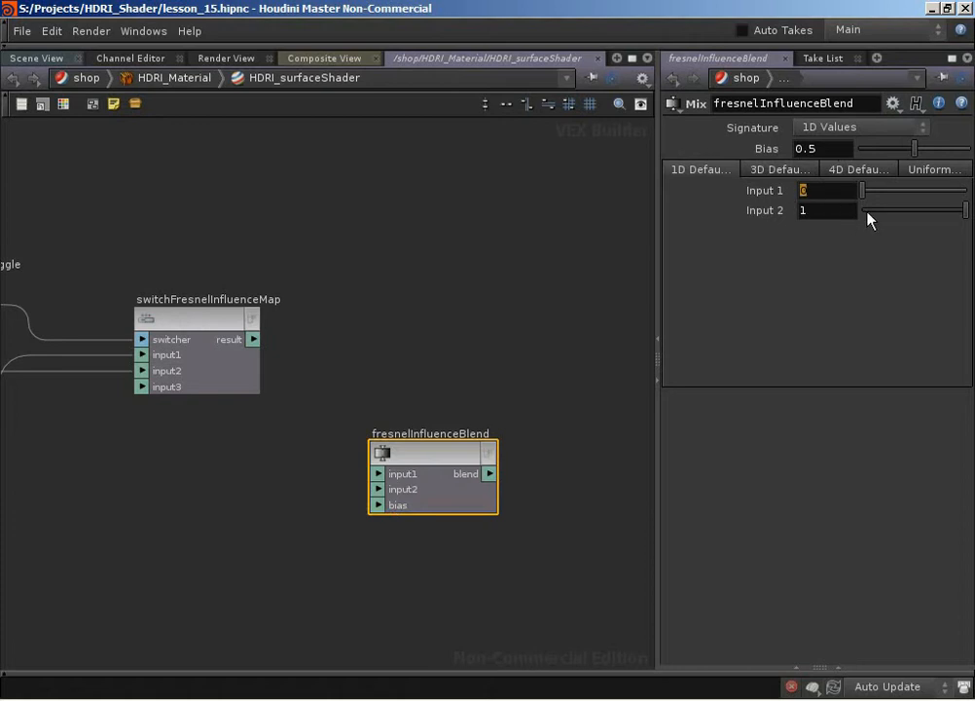
type("1")
key("Return")
Step: Connect the fresnel1 node's kr output to input2 of fresnelInfluenceBlend
middle_click_drag(438, 313, 517, 313)
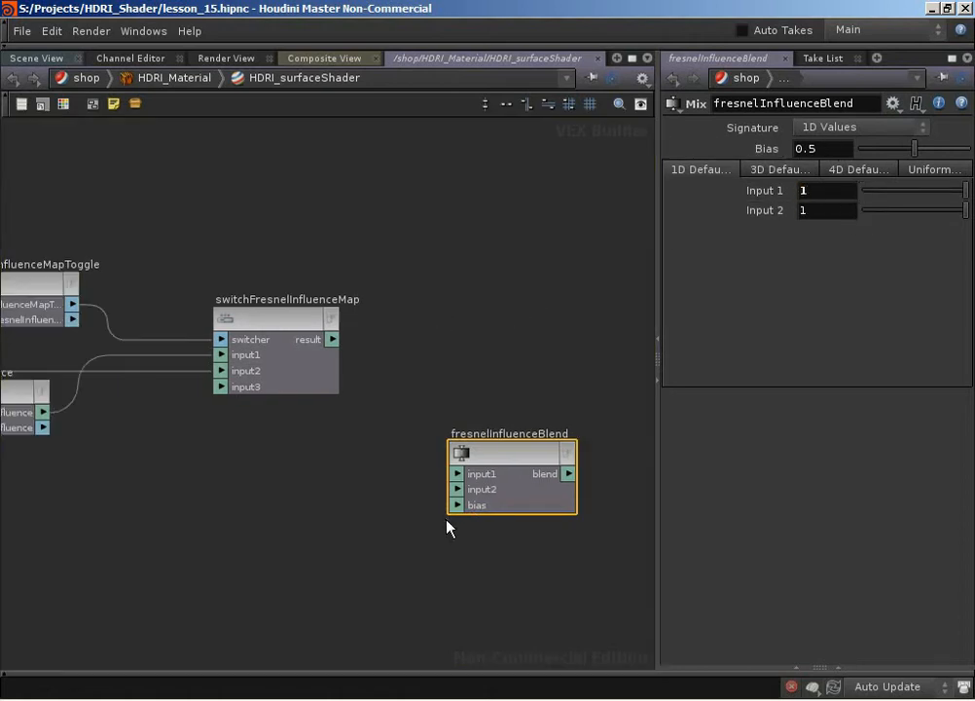
middle_click_drag(83, 203, 569, 361)
middle_click_drag(68, 312, 381, 446)
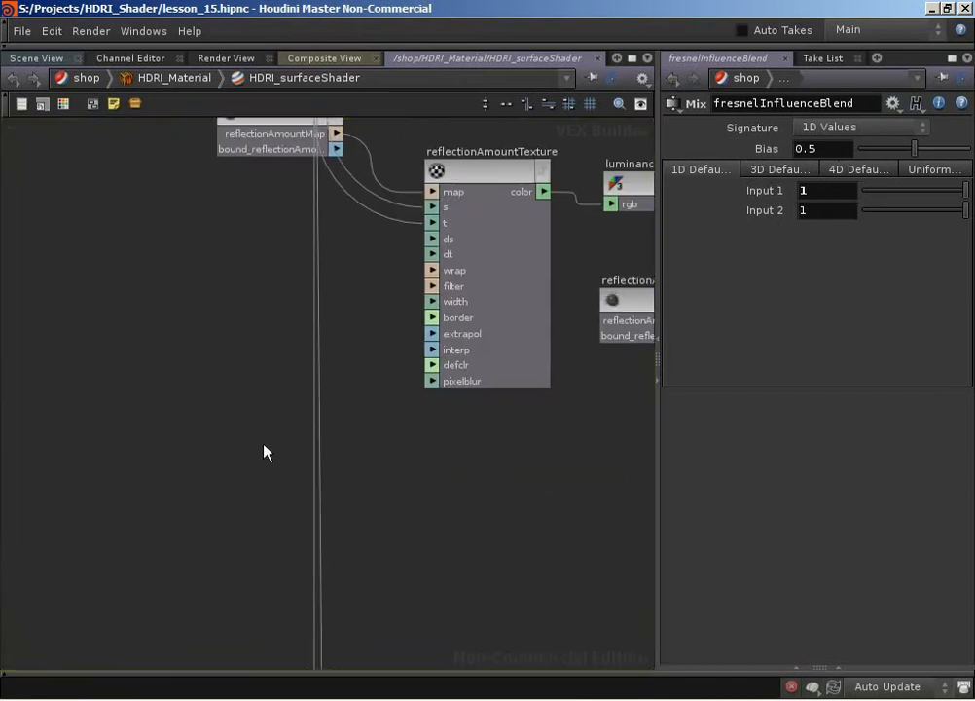
middle_click_drag(170, 136, 389, 531)
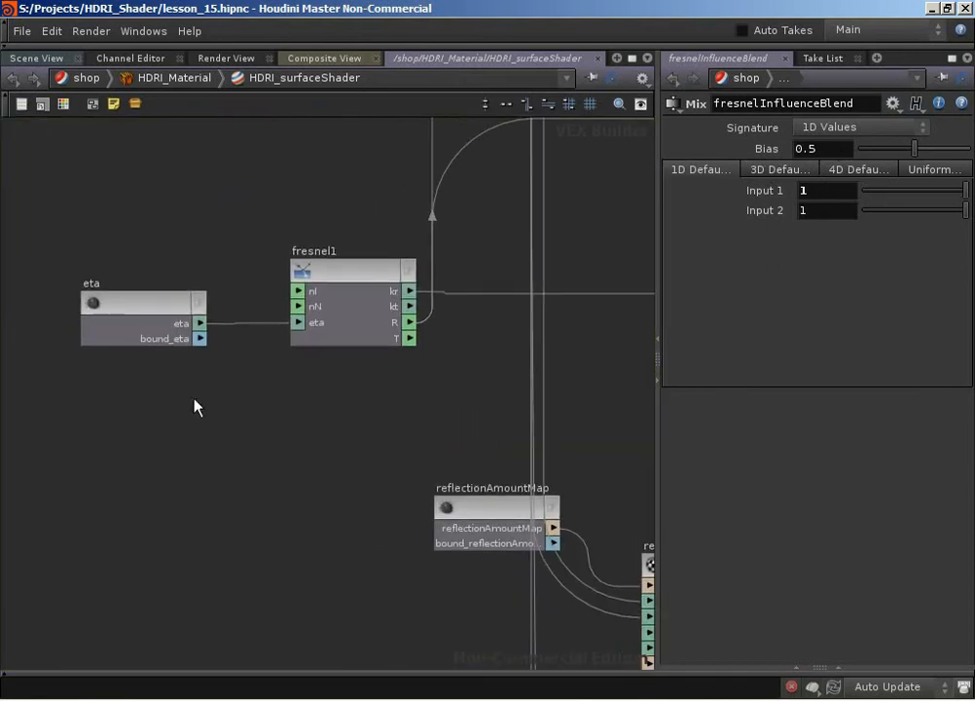
left_click(413, 292)
scroll(491, 349, "down", 3)
middle_click_drag(642, 393, 268, 229)
middle_click_drag(493, 425, 302, 254)
middle_click_drag(394, 282, 356, 258)
scroll(322, 458, "up", 4)
middle_click_drag(339, 453, 262, 503)
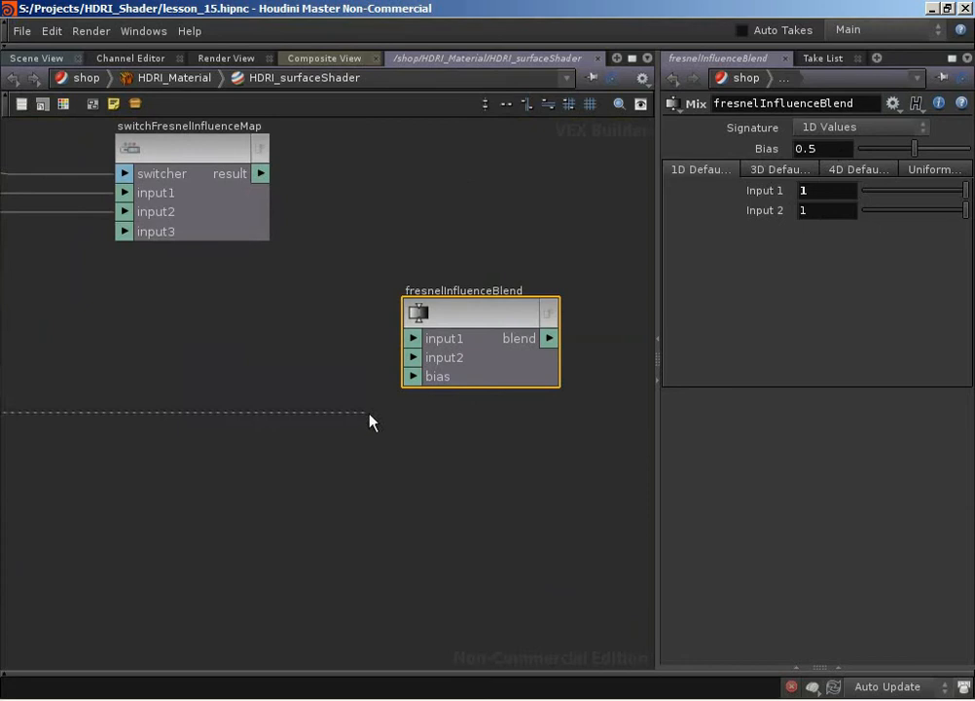
left_click(412, 357)
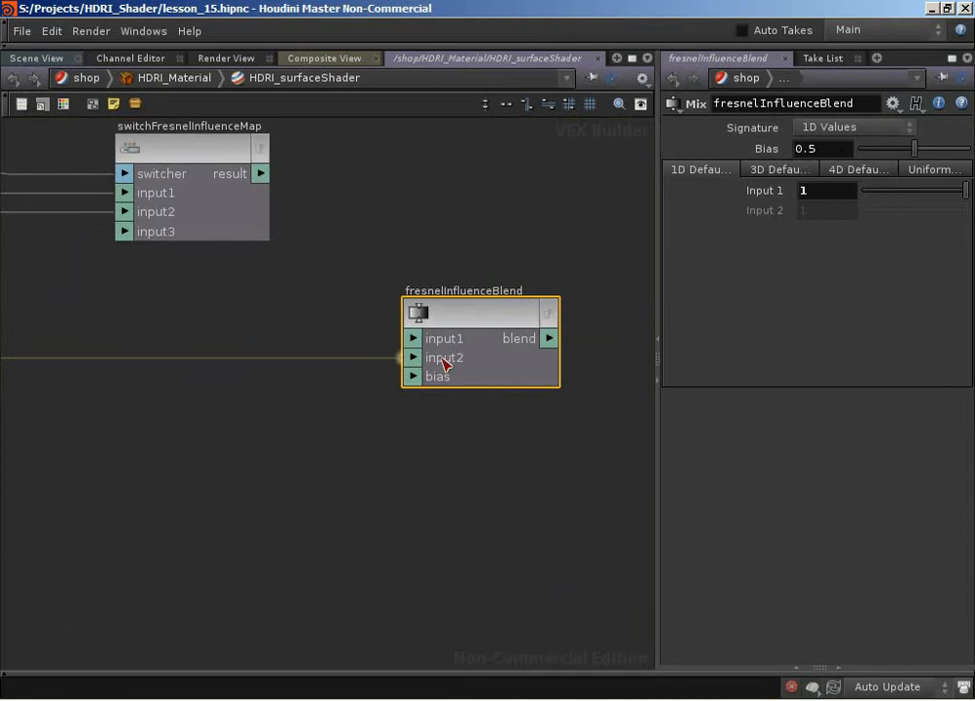
Step: Connect the result of switchFresnelInfluenceMap to the bias input of fresnelInfluenceBlend
scroll(341, 451, "down", 1)
middle_click_drag(334, 453, 388, 507)
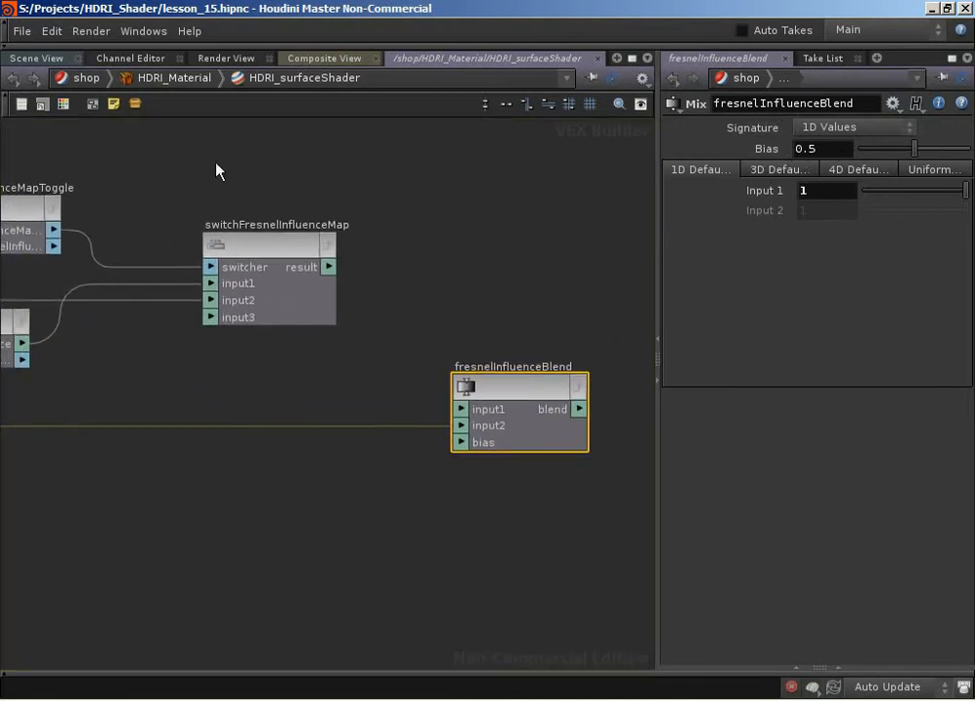
left_click_drag(331, 269, 455, 442)
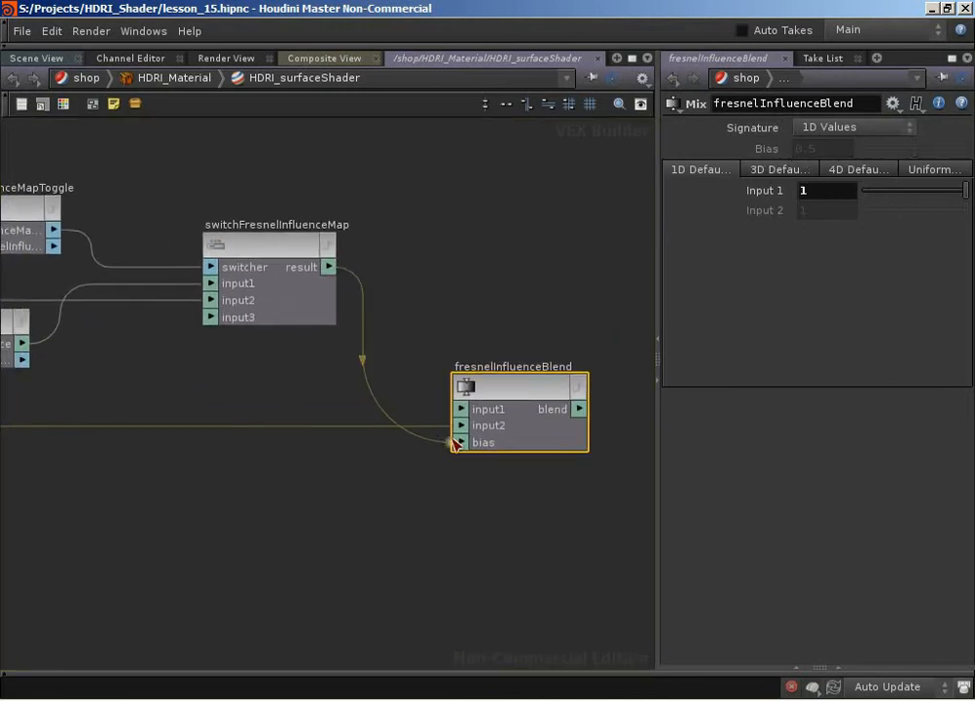
Step: Add a Multiply node fed by the result output of switchReflectionAmountMap, placing it just below diffuseReflectionBalance
middle_click_drag(564, 503, 529, 577)
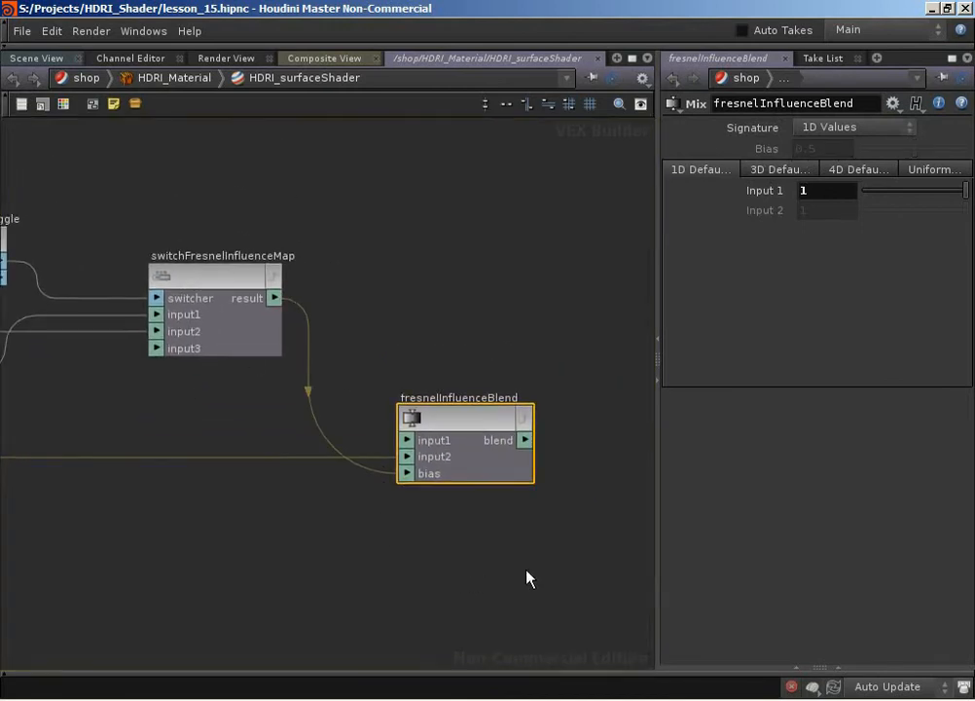
scroll(515, 590, "down", 3)
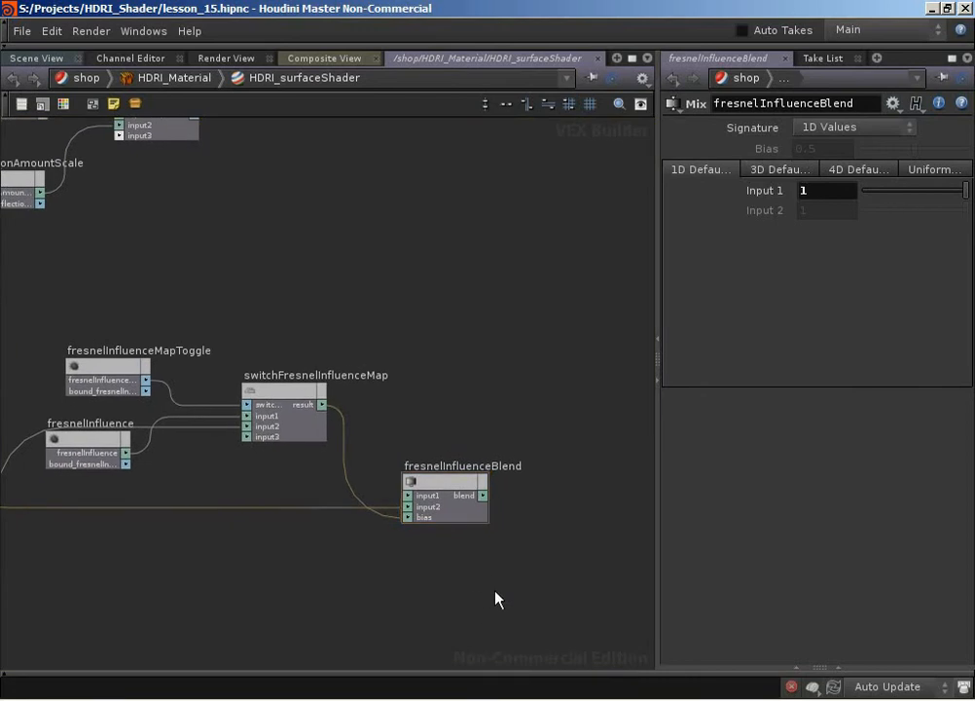
middle_click_drag(488, 596, 459, 596)
scroll(459, 596, "down", 3)
middle_click_drag(357, 275, 333, 421)
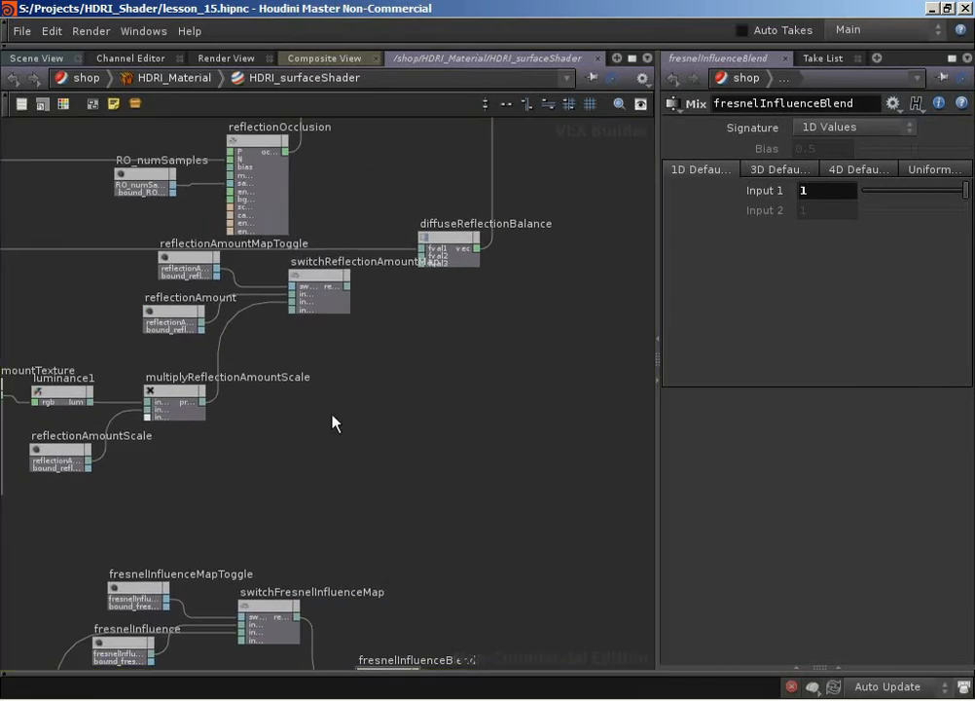
left_click(348, 288)
type("Mix")
key("Return")
left_click(418, 342)
Step: Rename the new Multiply node multiplyFresnel
double_click(426, 314)
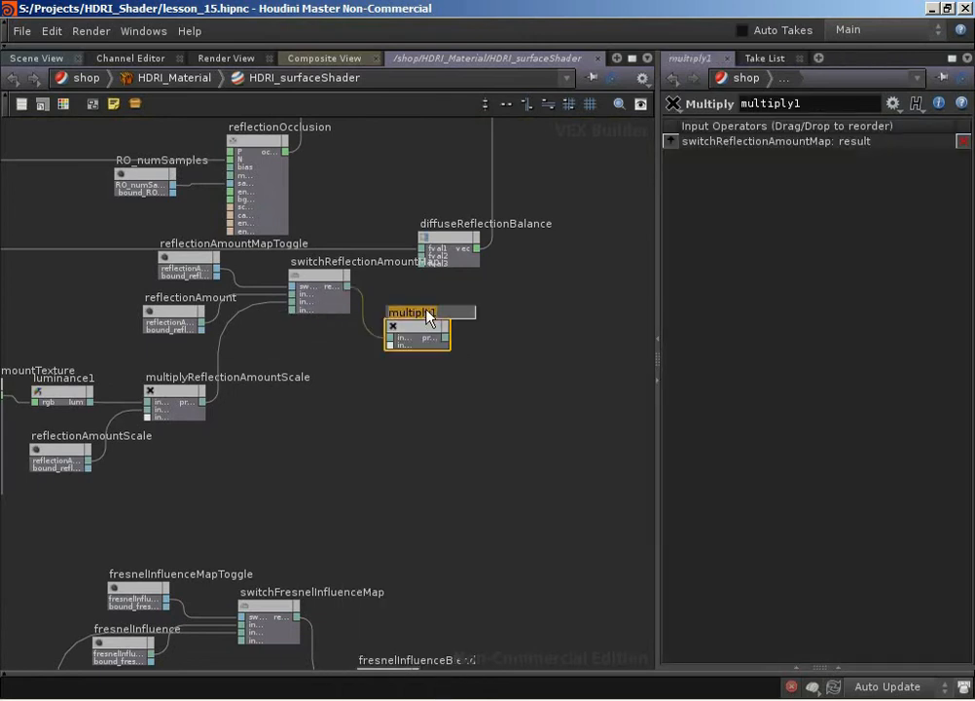
type("mutt")
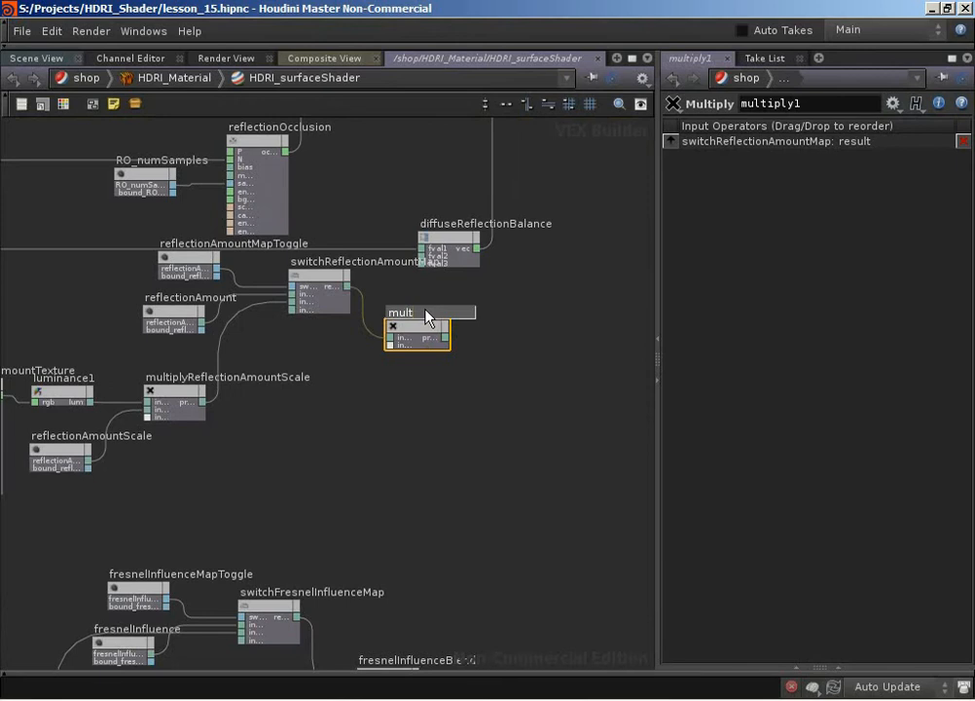
type("iplyFresnel")
key("Return")
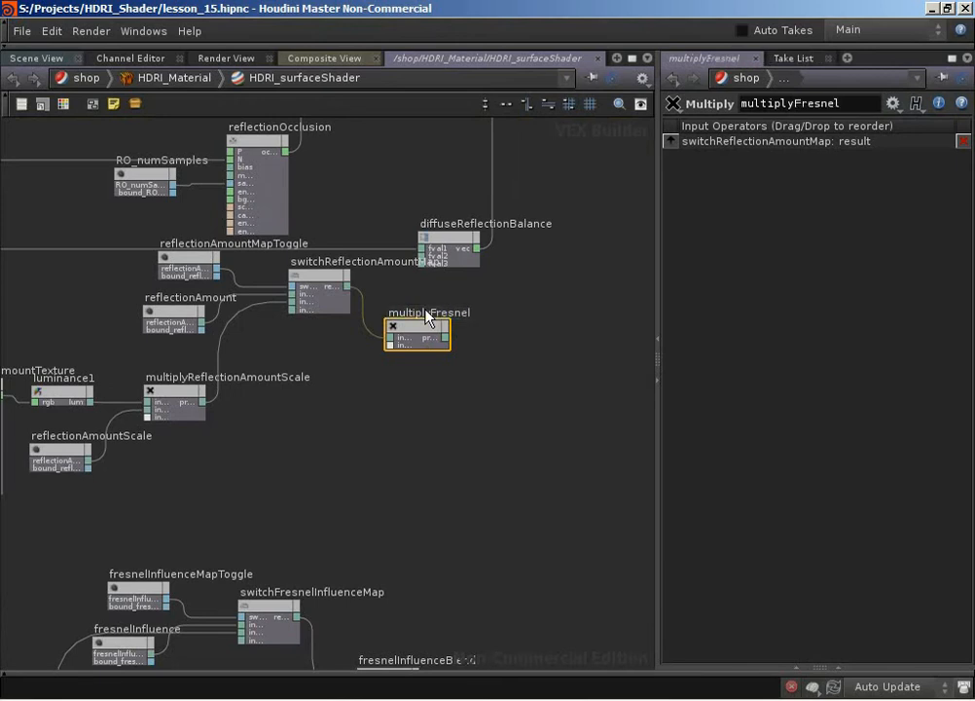
Step: Connect the blend output of fresnelInfluenceBlend to the second input of multiplyFresnel
scroll(447, 546, "down", 3)
left_click(418, 556)
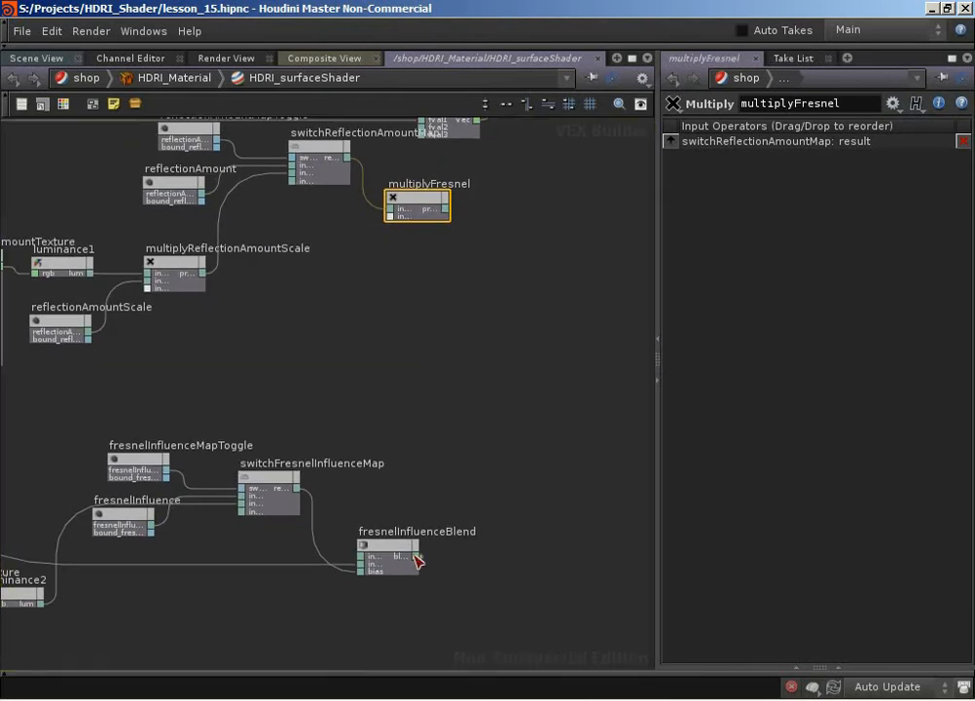
middle_click_drag(379, 360, 417, 444)
left_click(428, 300)
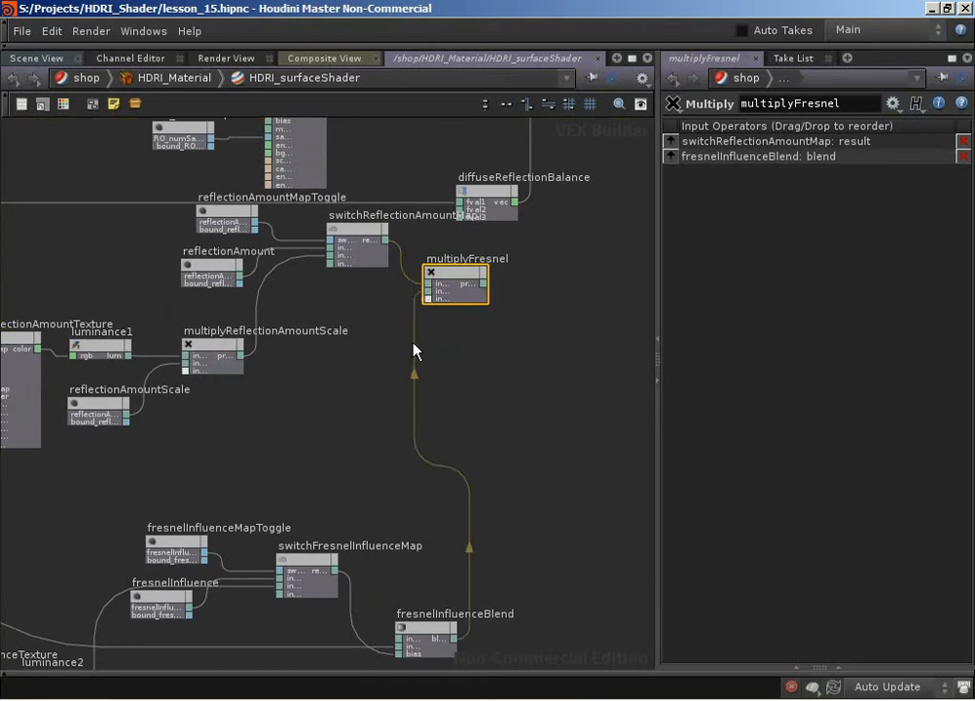
Step: Connect the product of multiplyFresnel to the fval1 input of diffuseReflectionBalance, replacing its existing connection
middle_click_drag(413, 349, 428, 494)
scroll(448, 446, "up", 2)
scroll(475, 435, "down", 2)
scroll(465, 489, "up", 2)
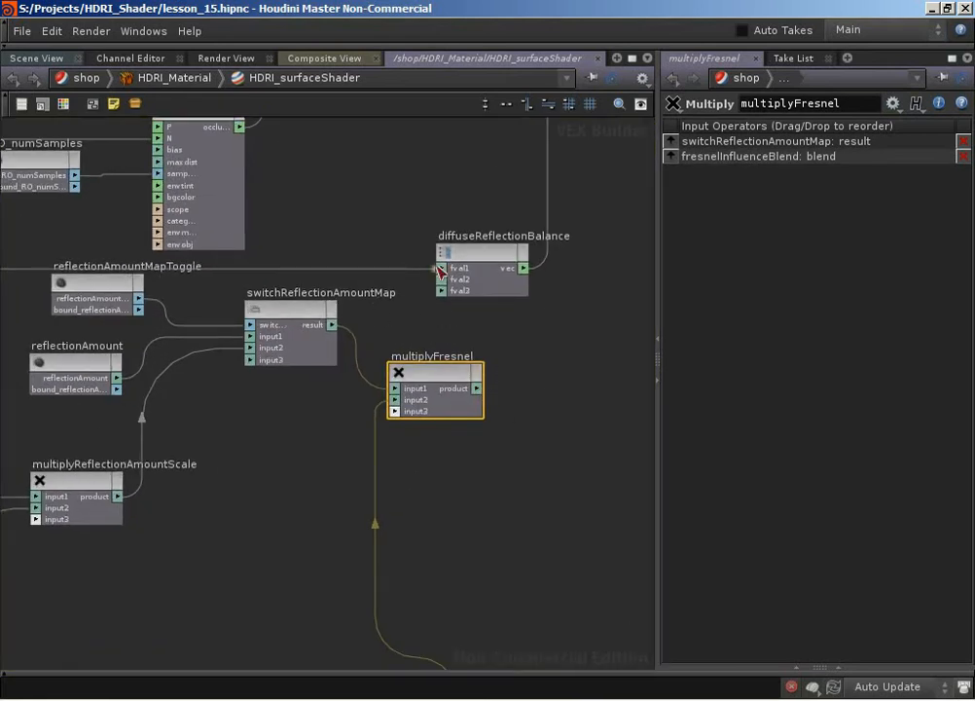
left_click(453, 302)
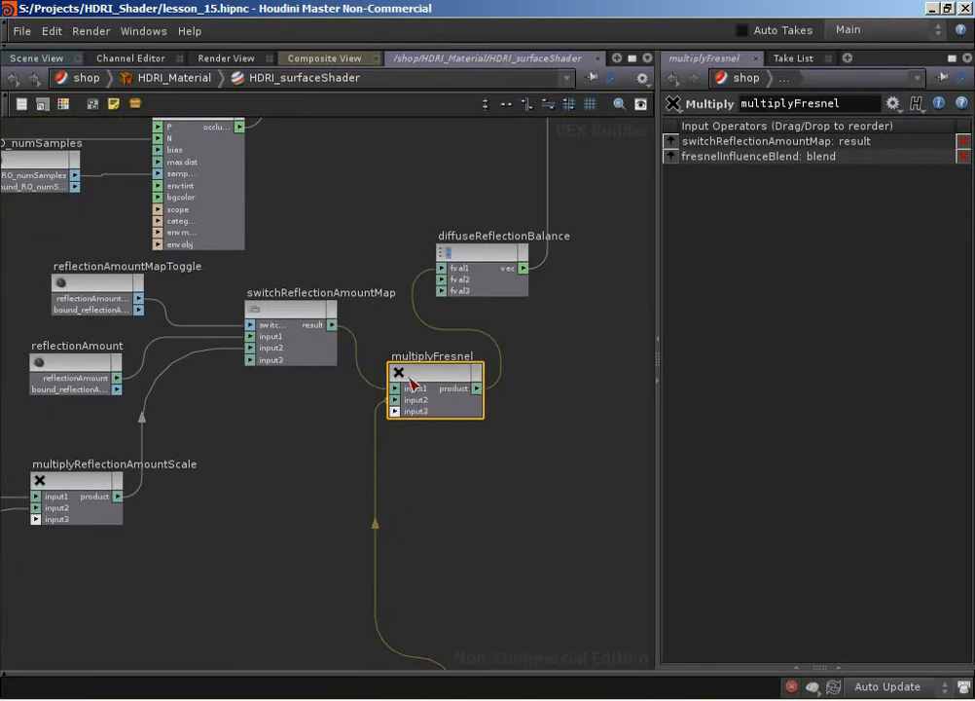
Step: Examine the wiring from fresnel1 and the Fresnel influence nodes through multiplyFresnel to diffuseReflectionBalance
scroll(444, 488, "down", 2)
middle_click_drag(457, 521, 447, 326)
scroll(441, 485, "down", 2)
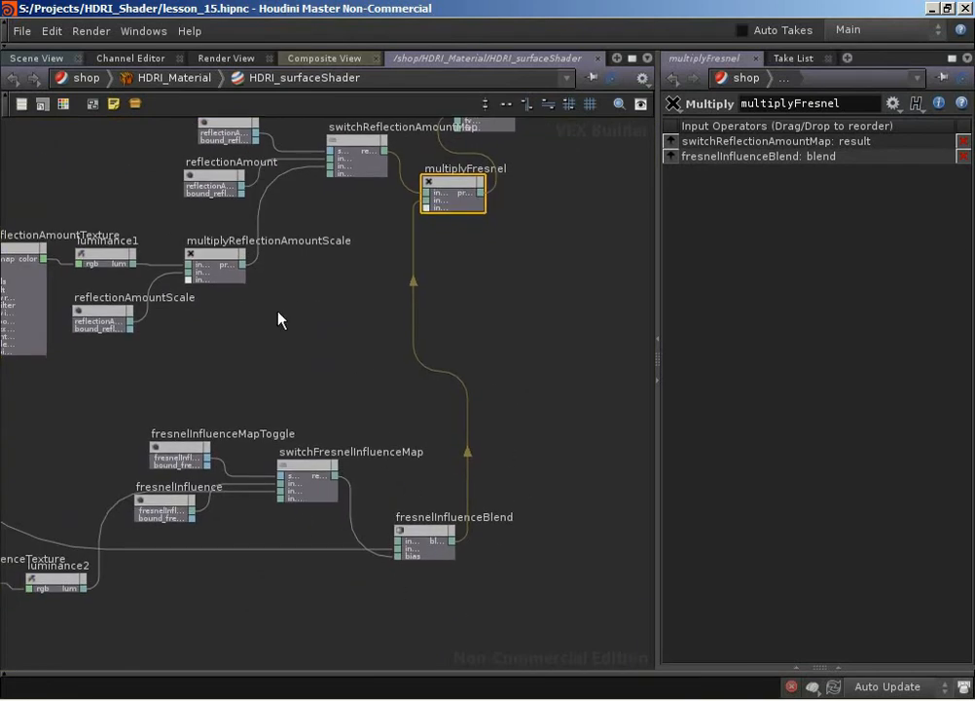
middle_click_drag(377, 349, 477, 409)
scroll(415, 348, "down", 2)
scroll(469, 370, "down", 2)
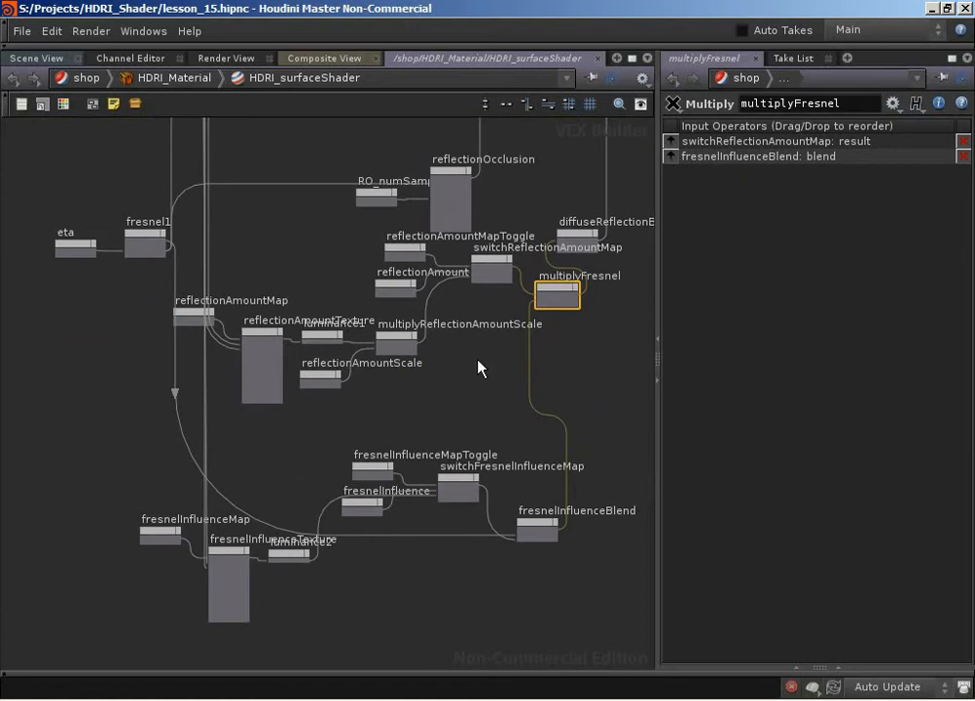
scroll(438, 421, "up", 4)
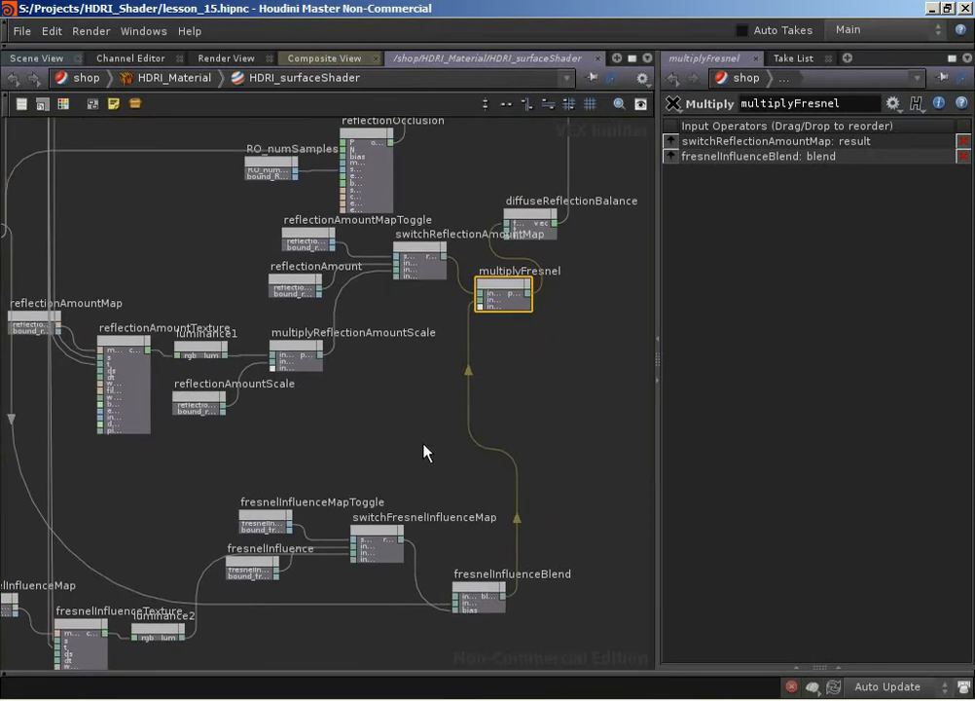
scroll(443, 453, "down", 2)
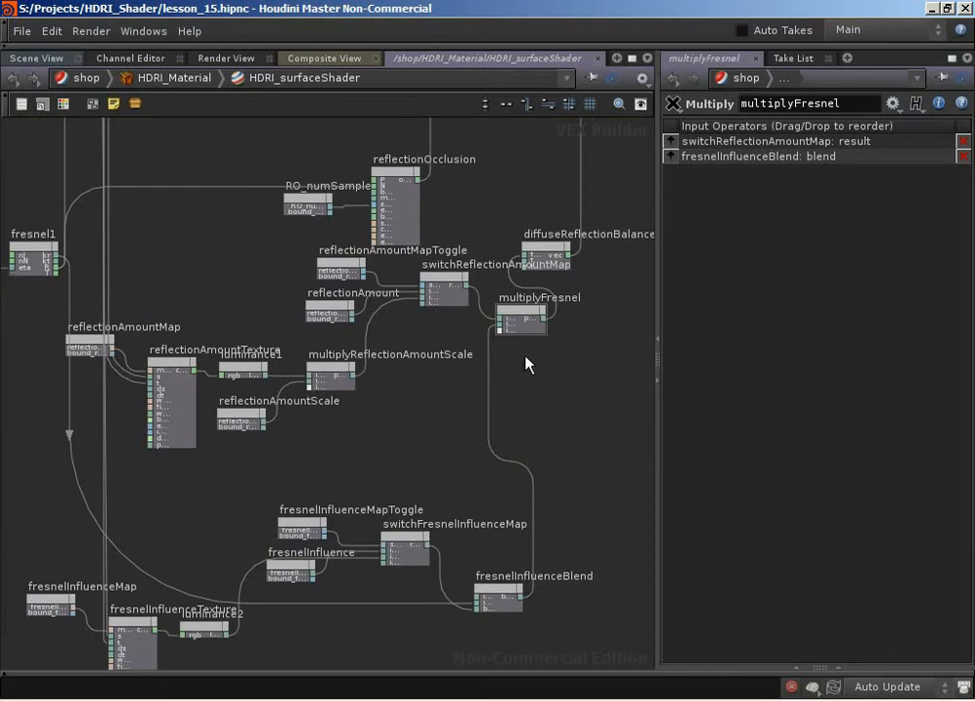
Step: Tidy the network layout by spacing diffuseReflectionBalance and multiplyFresnel farther apart
left_click_drag(542, 249, 570, 255)
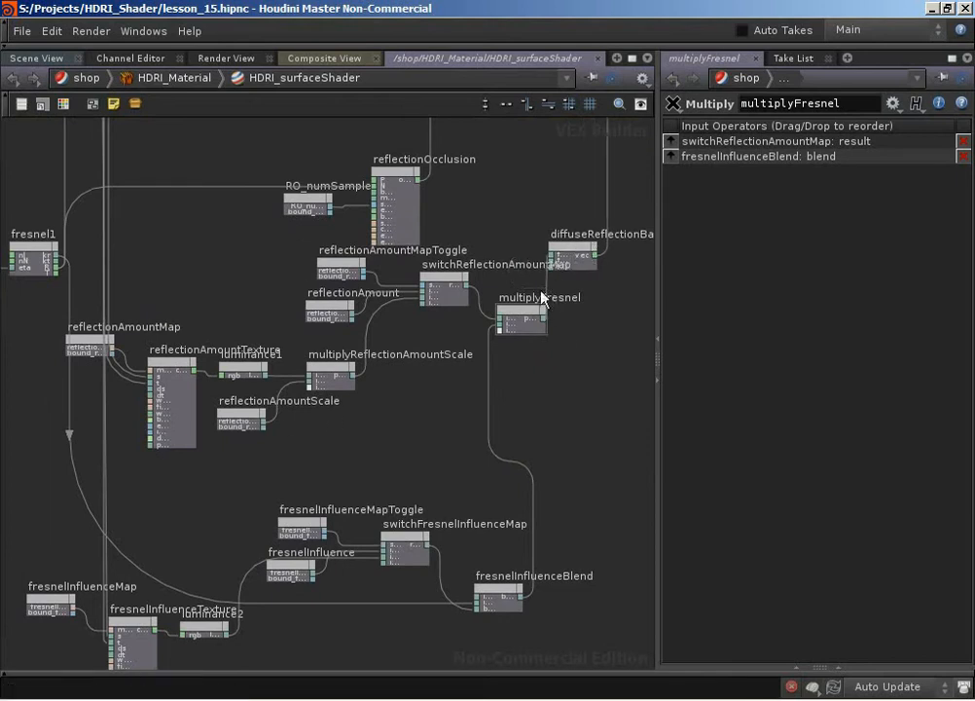
left_click(516, 313)
left_click_drag(514, 305, 506, 304)
middle_click_drag(542, 442, 567, 441)
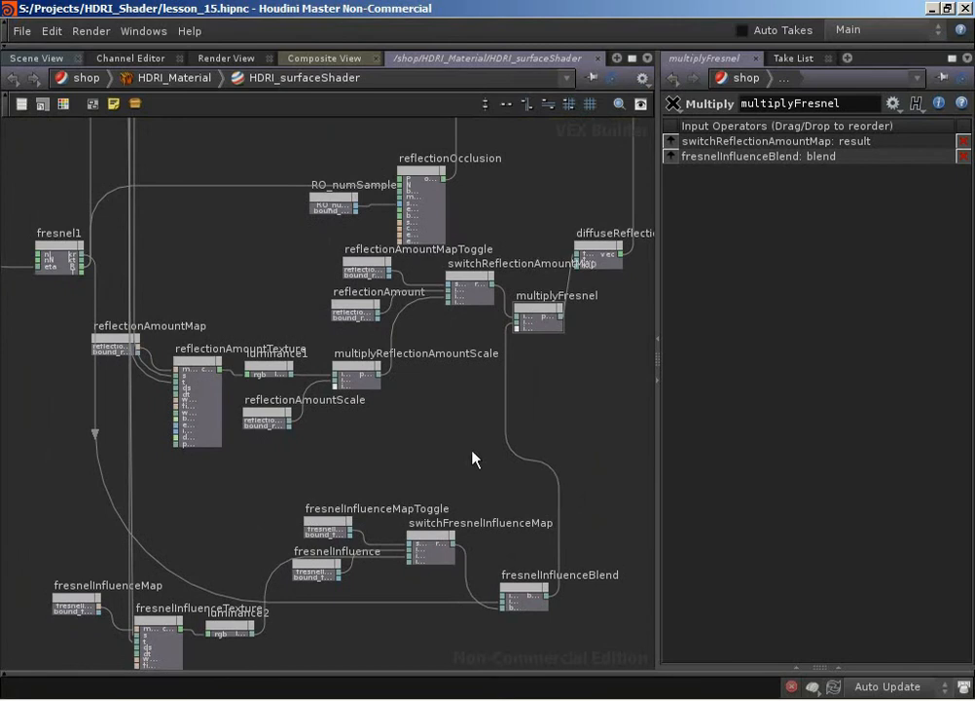
Step: Open the operator type properties of the HDRI_Material asset and reposition the dialog
right_click(158, 77)
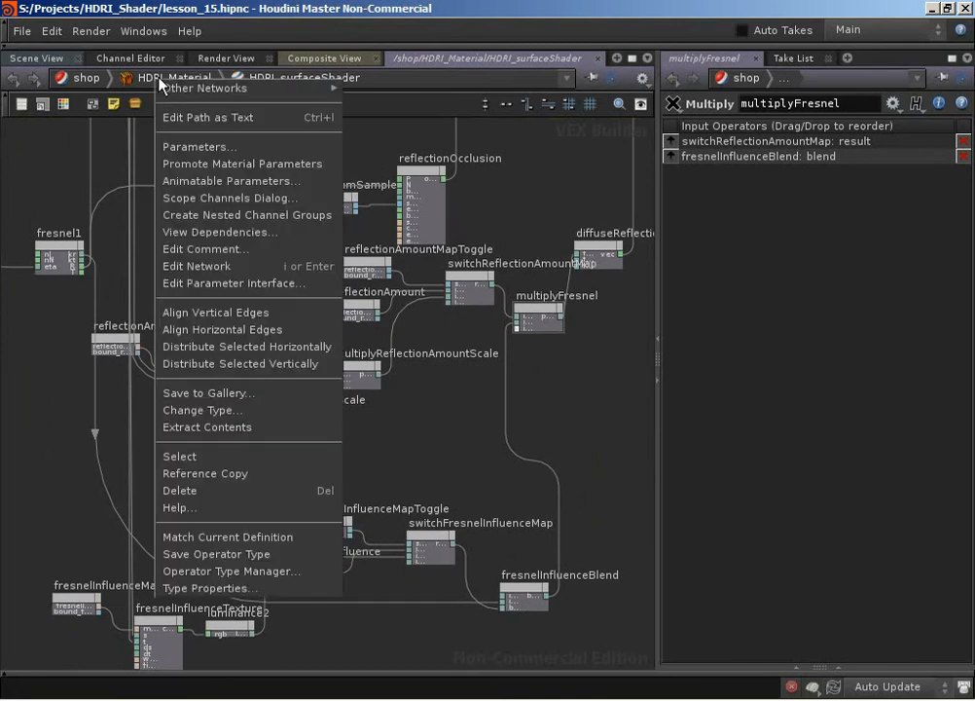
left_click(239, 588)
left_click_drag(468, 18, 547, 5)
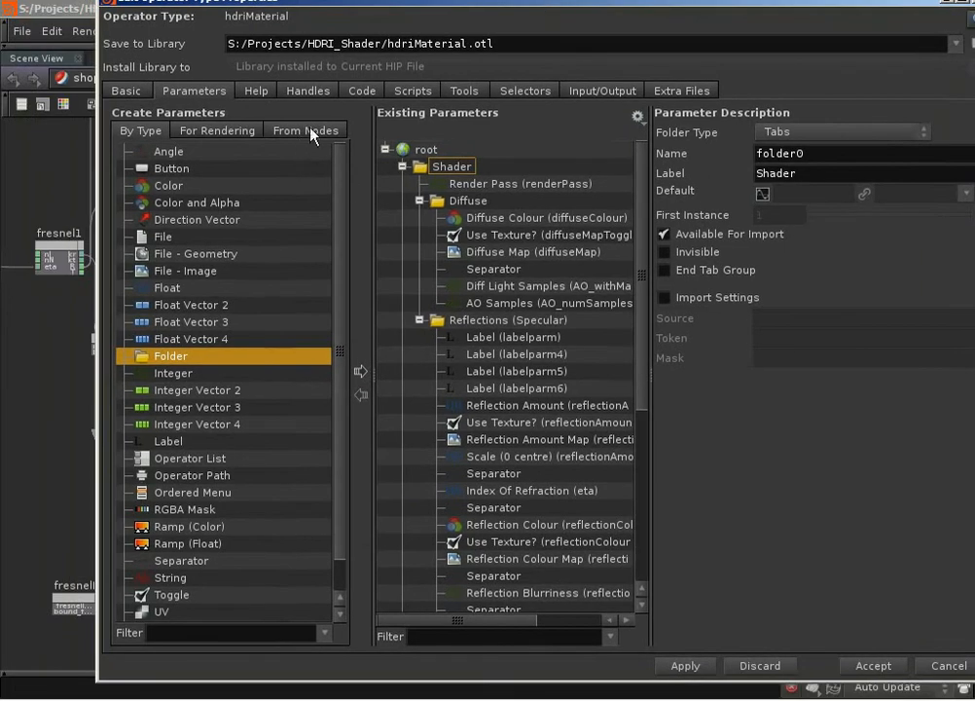
Step: Add HDRI_surfaceShader's Fresnel Influence, Fresnel Influence Map and fresnelInfluenceMapToggle parameters to the asset's Reflections (Specular) folder
left_click(545, 320)
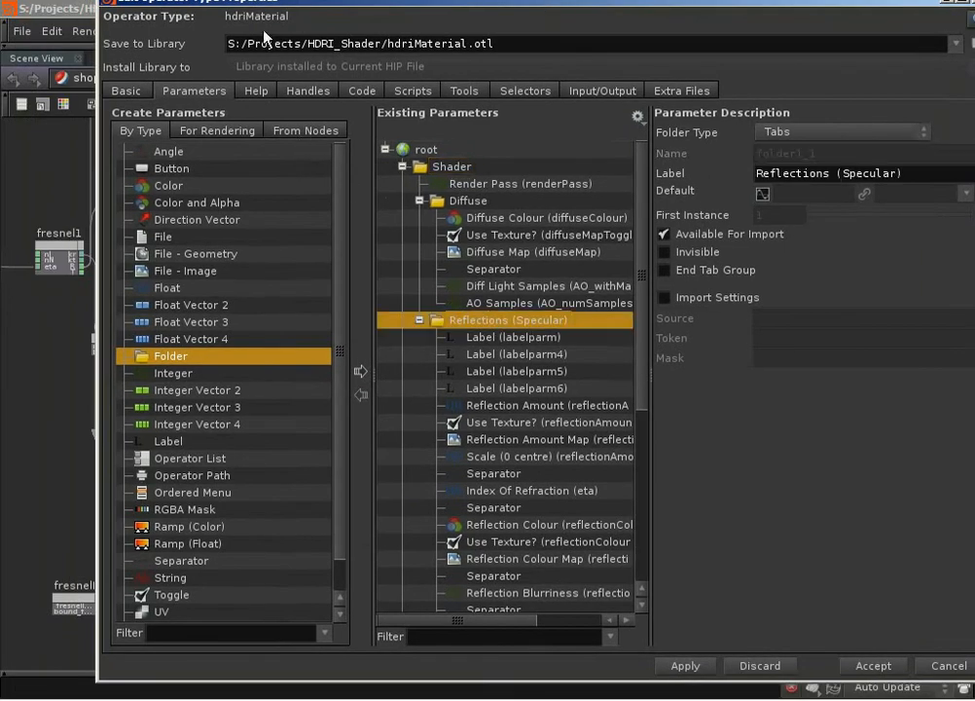
left_click(317, 131)
left_click(158, 272)
left_click(176, 288)
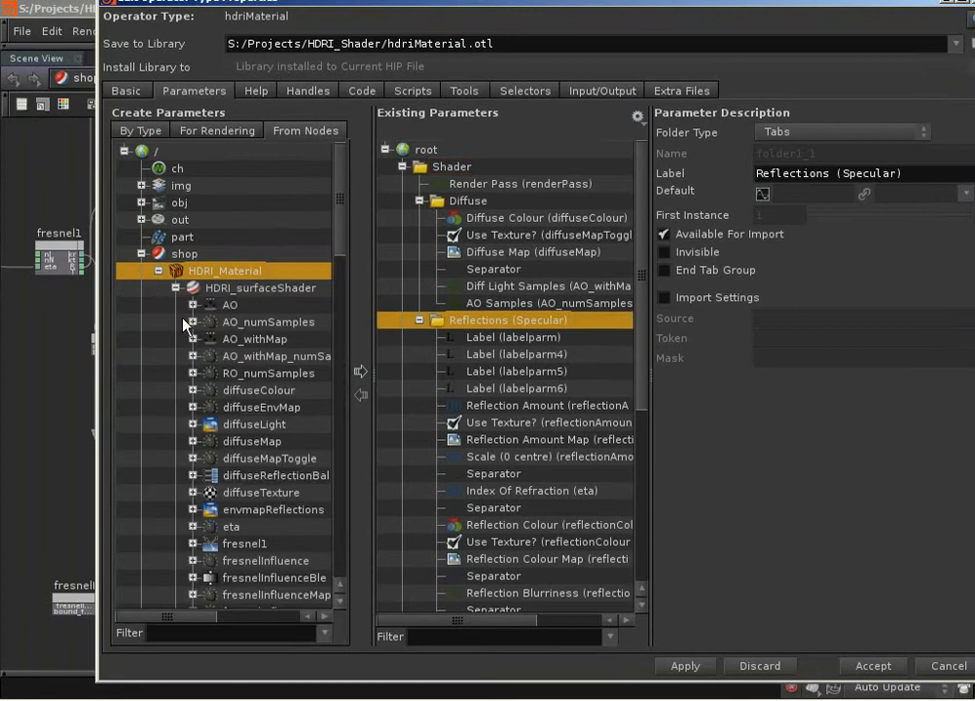
scroll(211, 380, "down", 15)
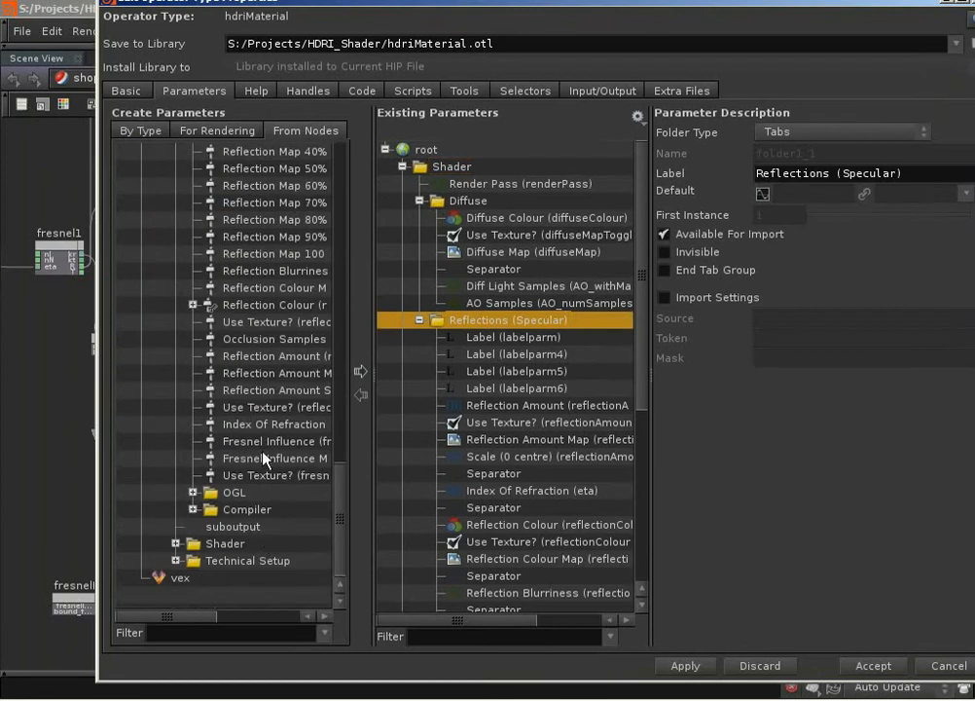
left_click(263, 446)
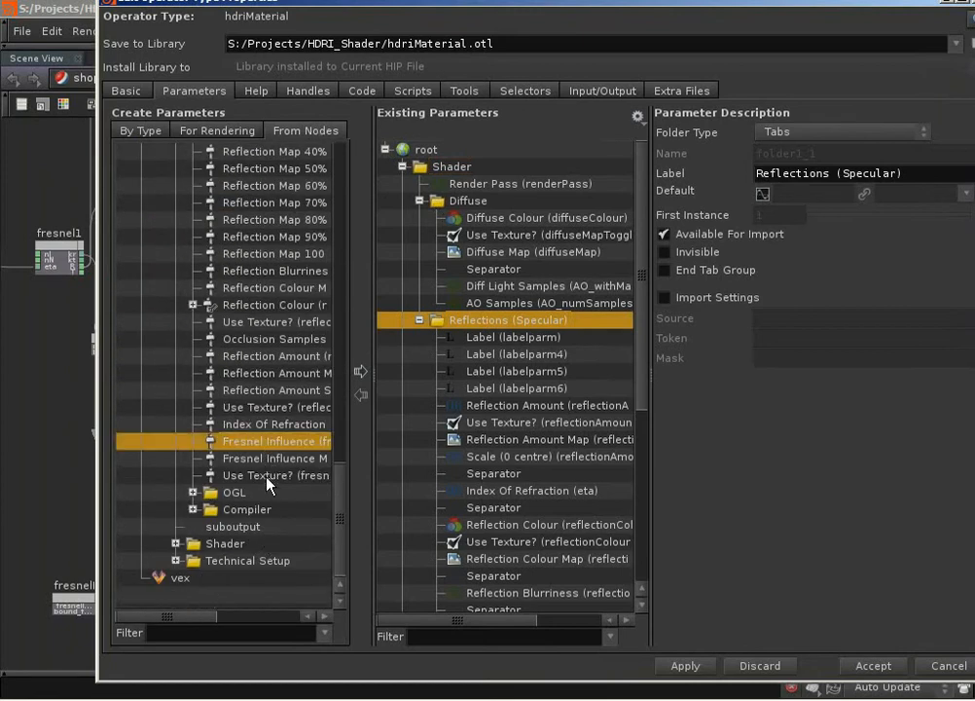
left_click(269, 476, "shift")
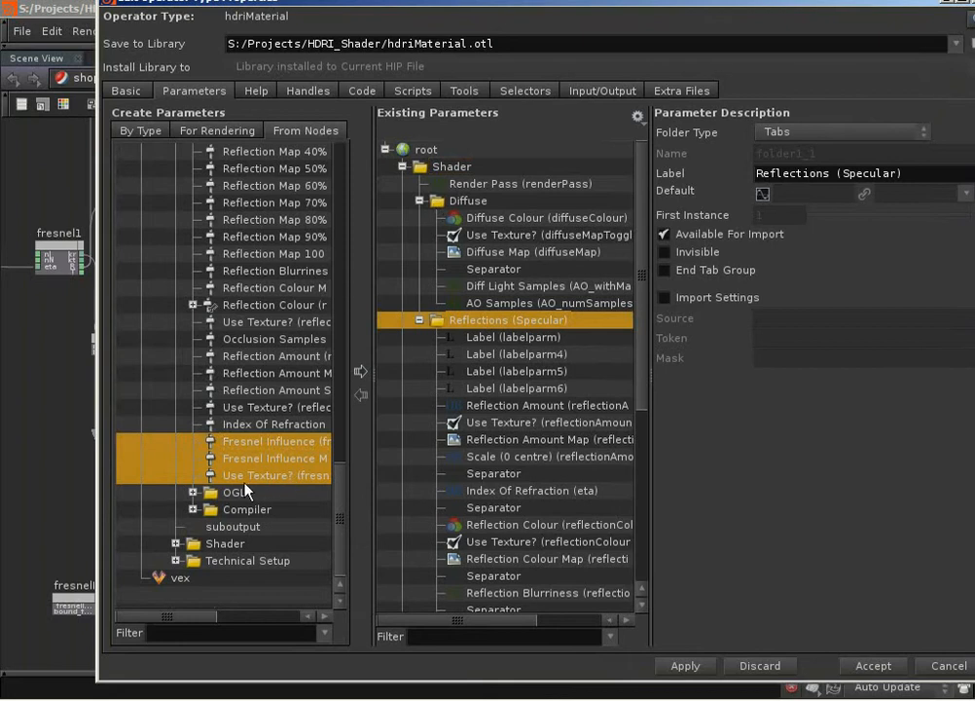
left_click(360, 371)
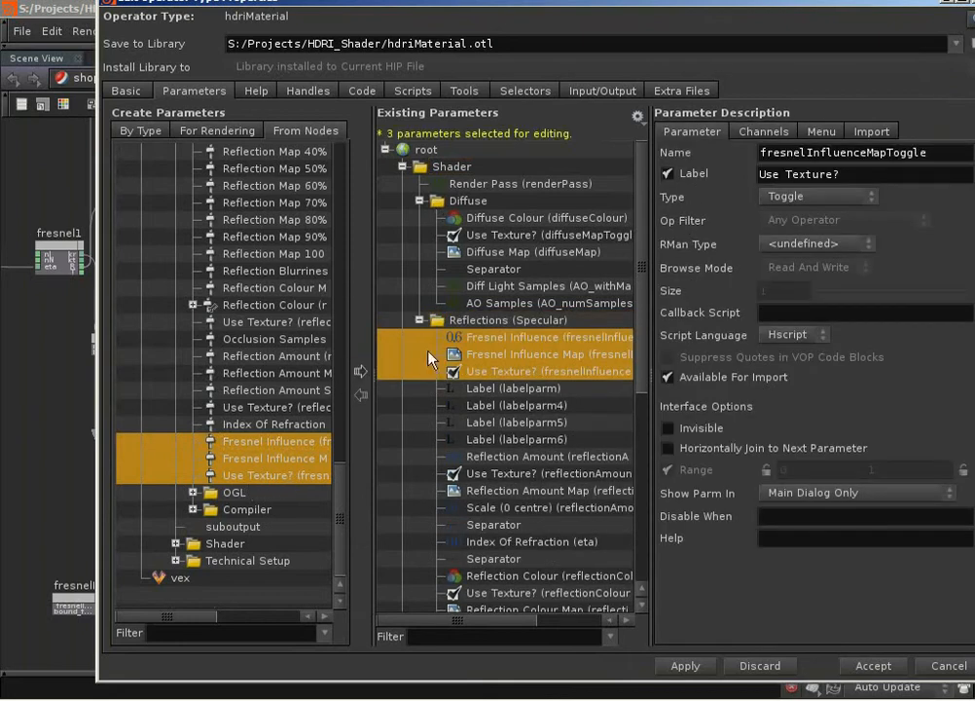
scroll(633, 360, "down", 4)
scroll(604, 390, "up", 1)
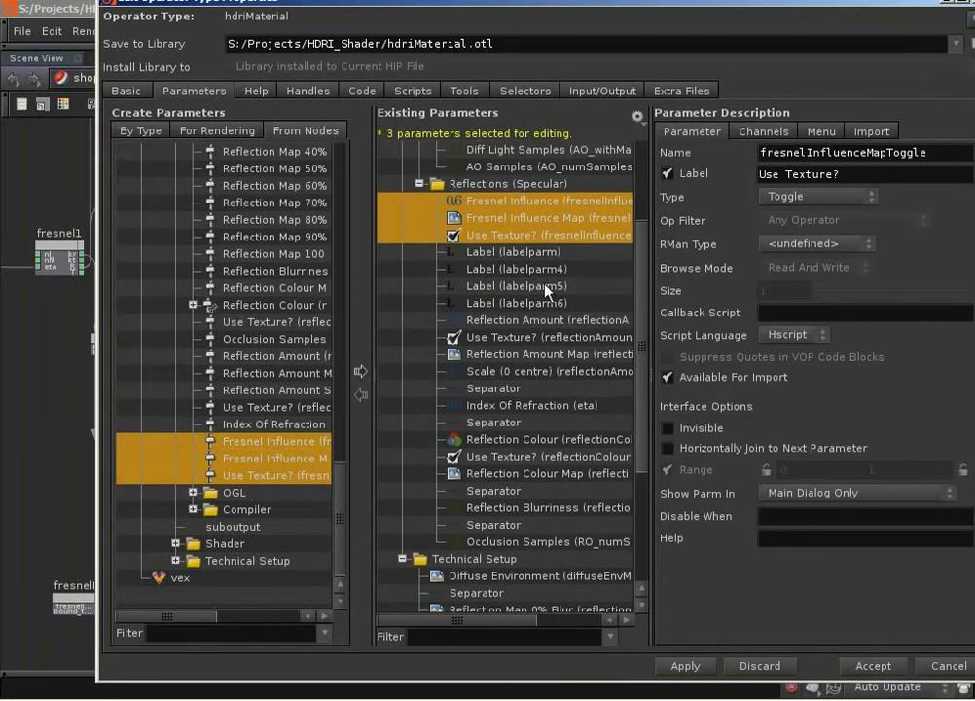
Step: Move the three Fresnel Influence parameters directly below Index Of Refraction and place their Use Texture? toggle above Fresnel Influence Map
left_click_drag(493, 240, 502, 417)
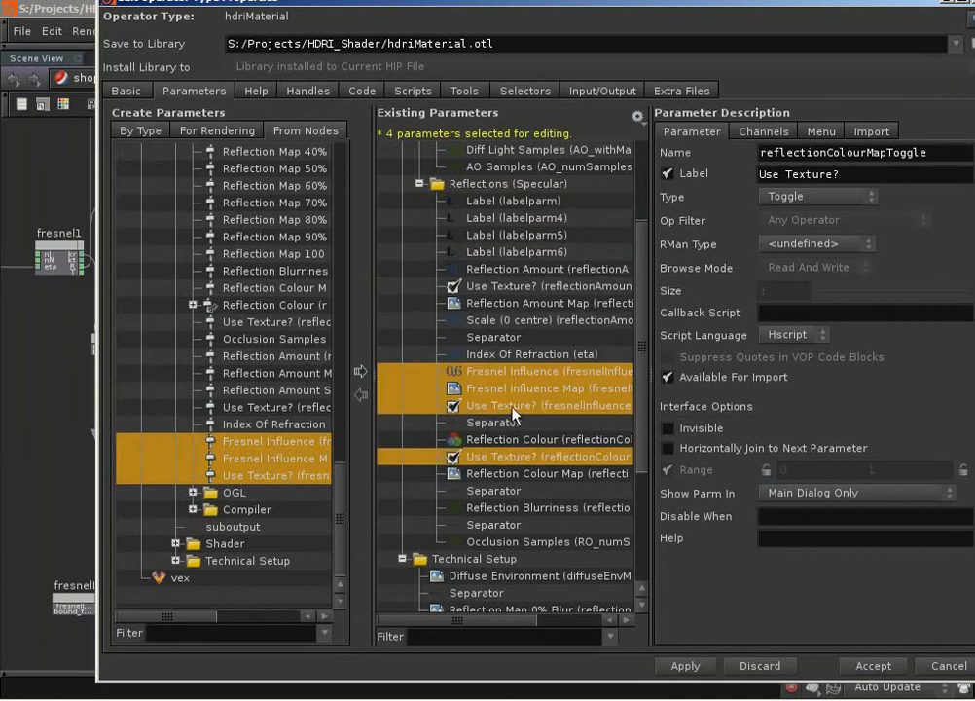
left_click(508, 403)
left_click(501, 371)
left_click(492, 405)
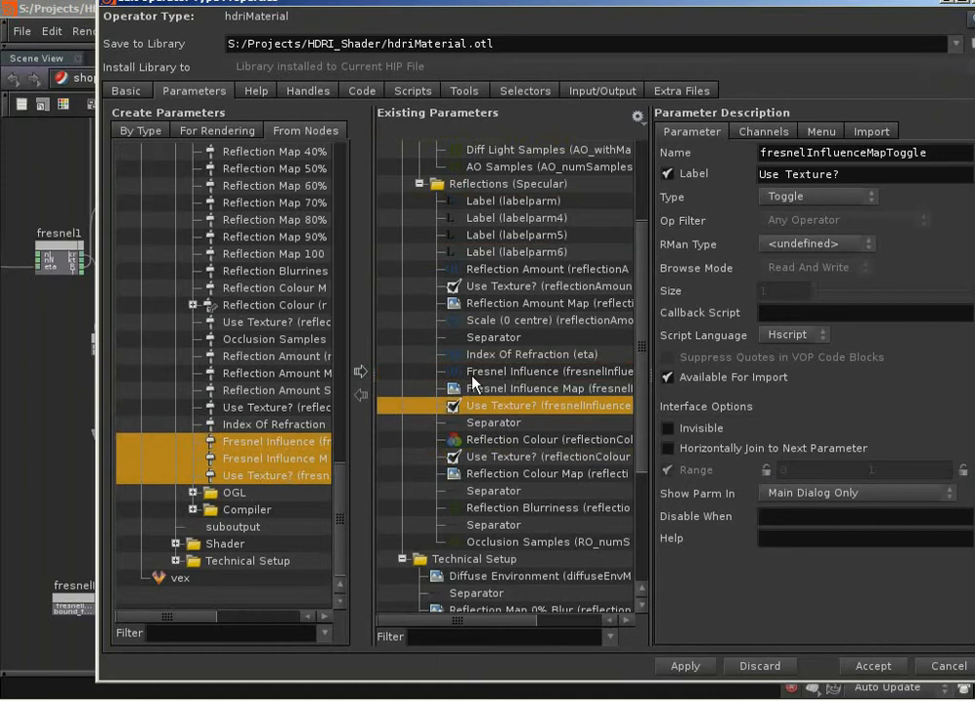
left_click(465, 371)
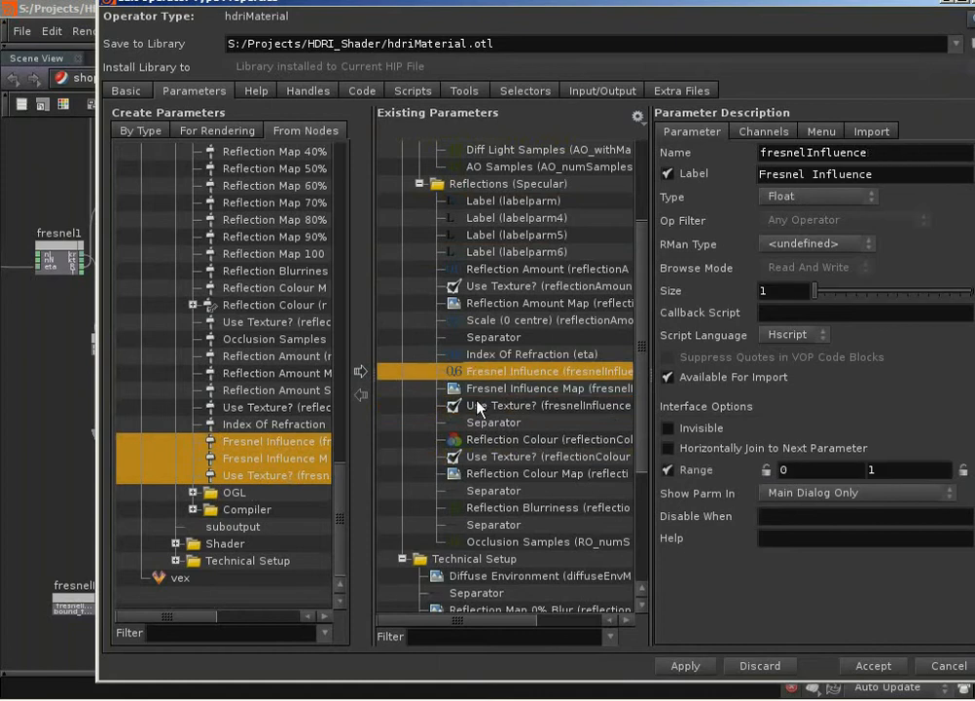
left_click_drag(477, 406, 496, 390)
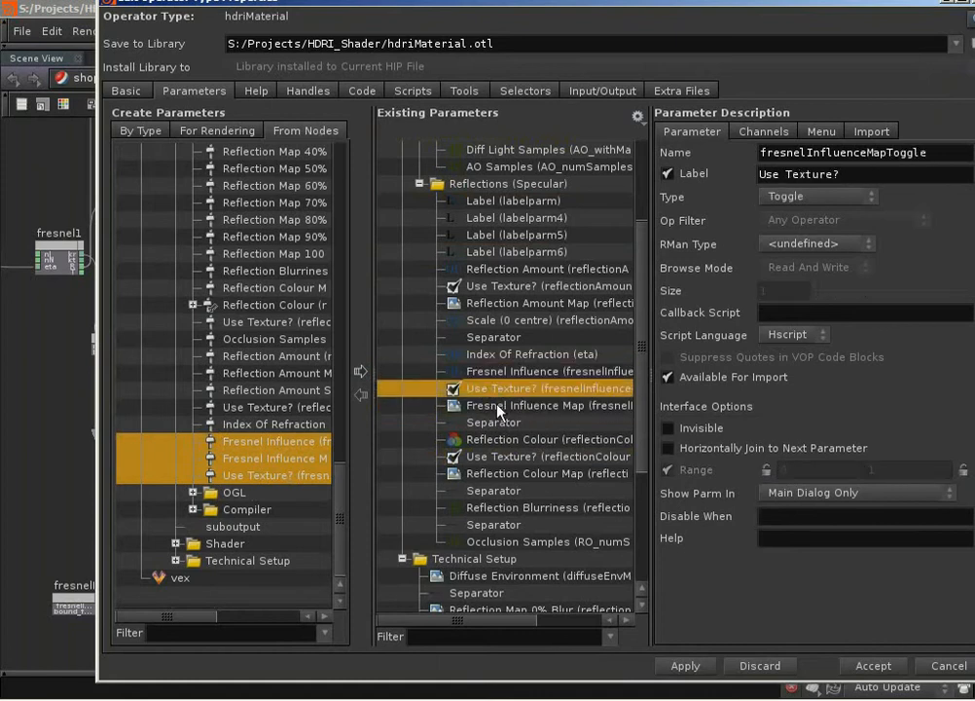
left_click(499, 407)
Step: Set the Fresnel Influence parameter's disable condition to { fresnelInfluenceMapToggle == 1 }, reusing the toggle's copied name
left_click(489, 387)
double_click(817, 152)
key("ctrl+c")
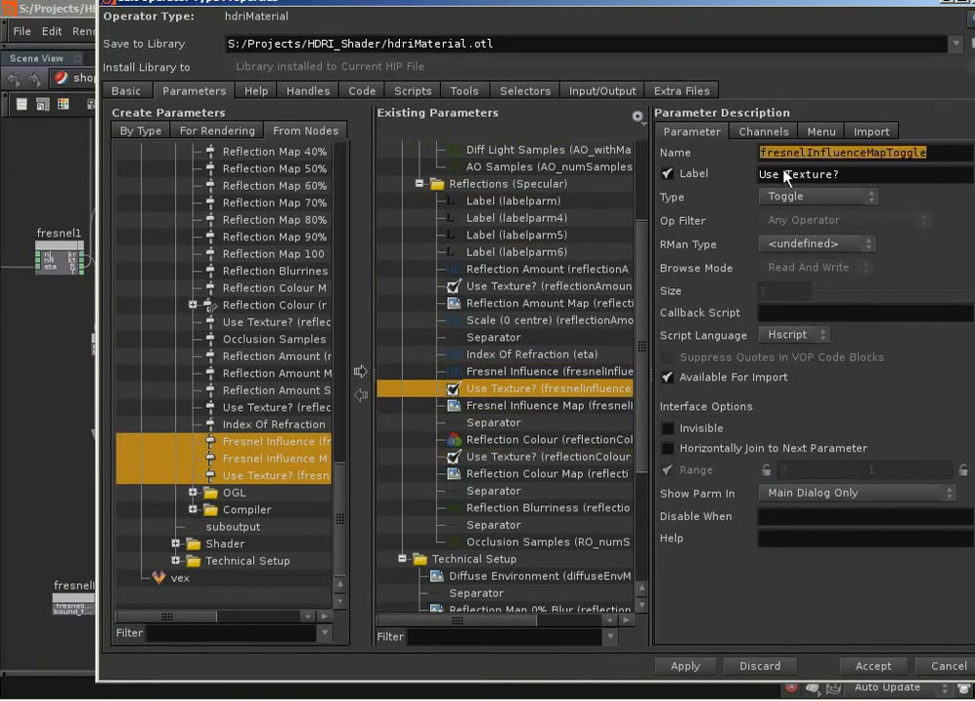
left_click(463, 373)
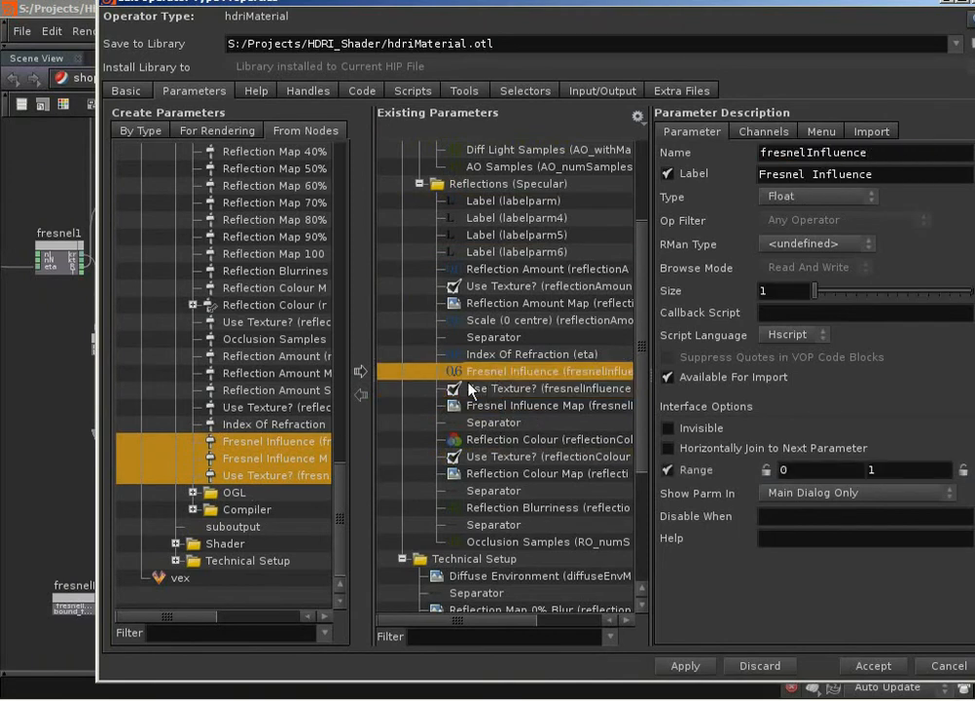
left_click(801, 517)
key("ctrl+v")
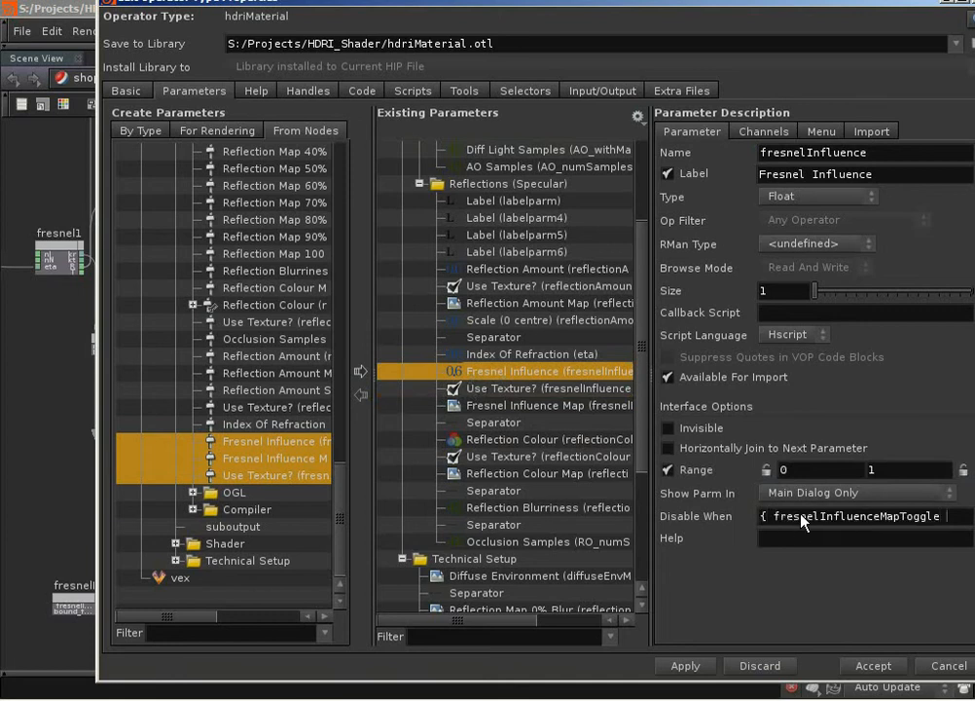
type("== 1")
key("Home")
type("{")
key("End")
type("}")
key("Return")
Step: Set the Fresnel Influence Map parameter's disable condition to { fresnelInfluenceMapToggle == 0 } and accept the asset's operator type changes
left_click(480, 407)
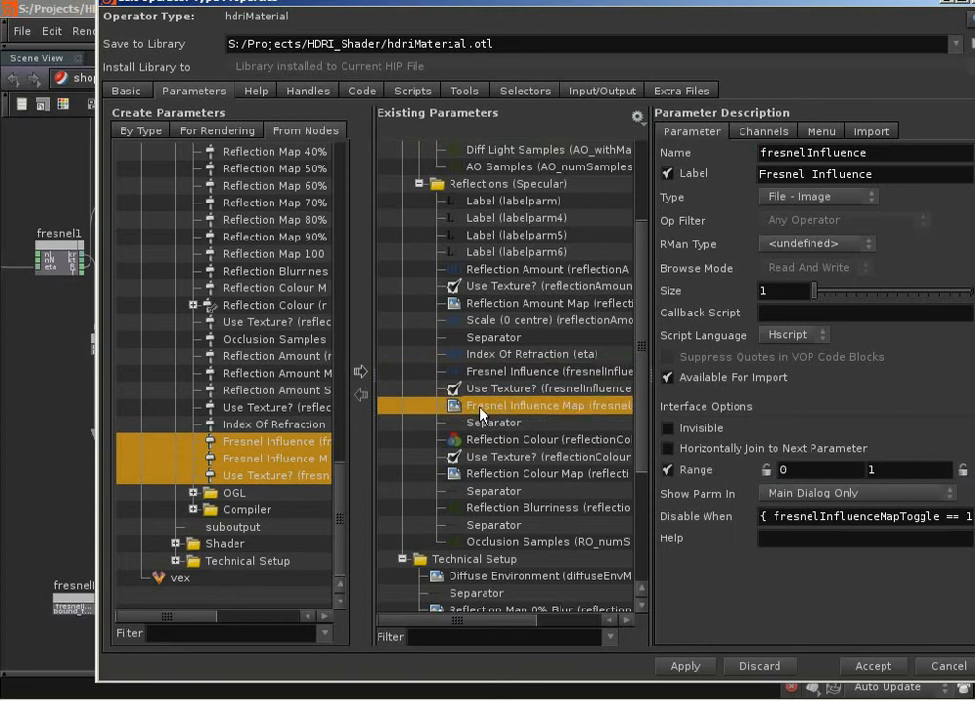
left_click(832, 518)
type("{")
key("ctrl+v")
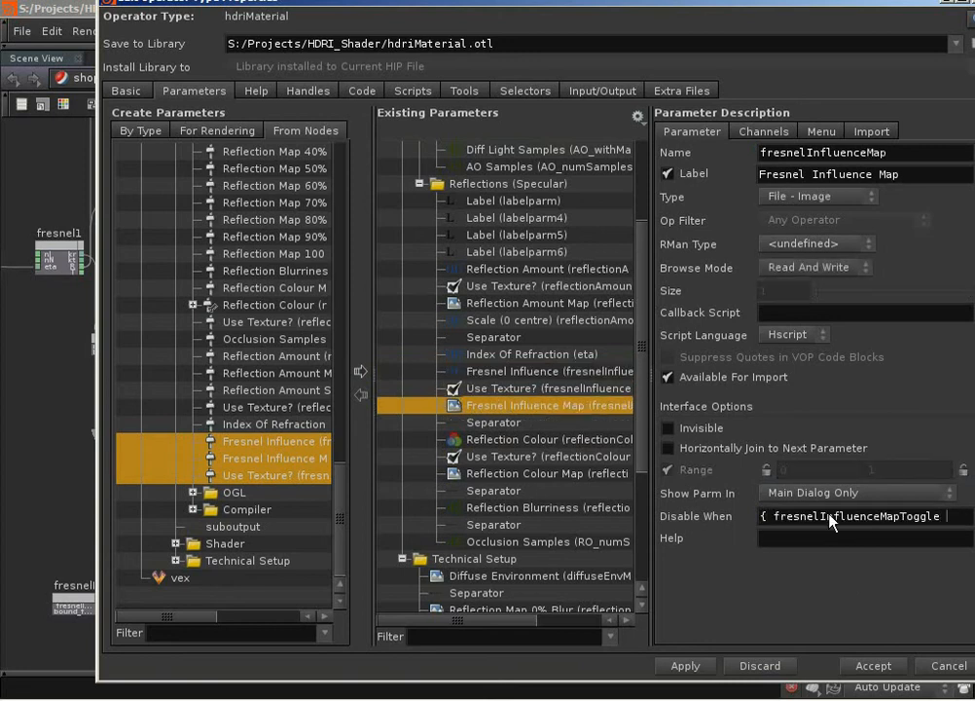
type("== 0 }")
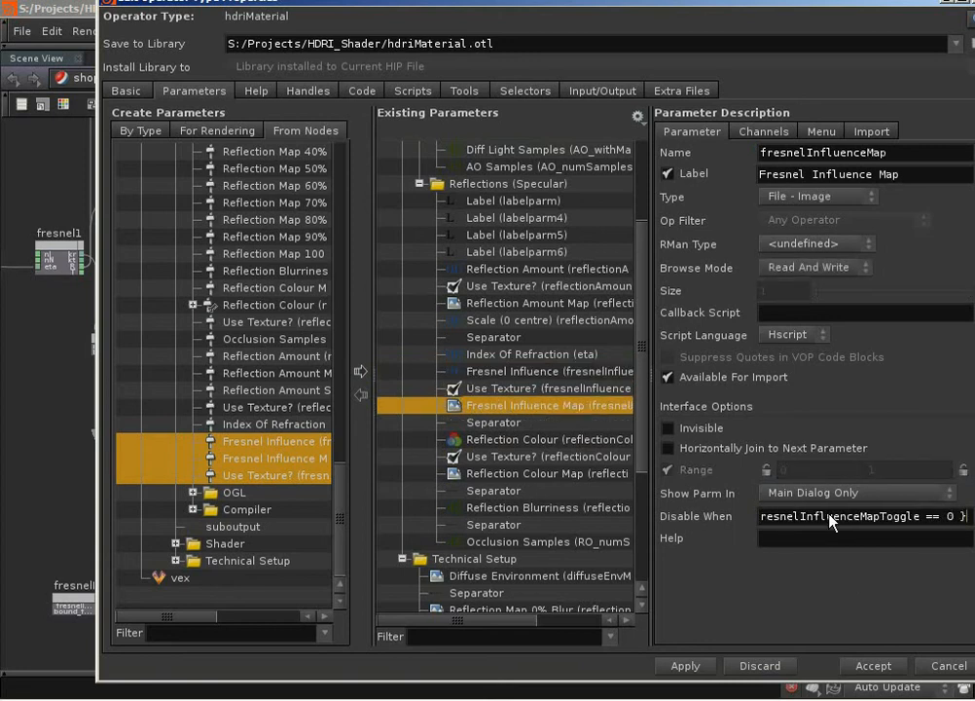
key("Return")
left_click(873, 666)
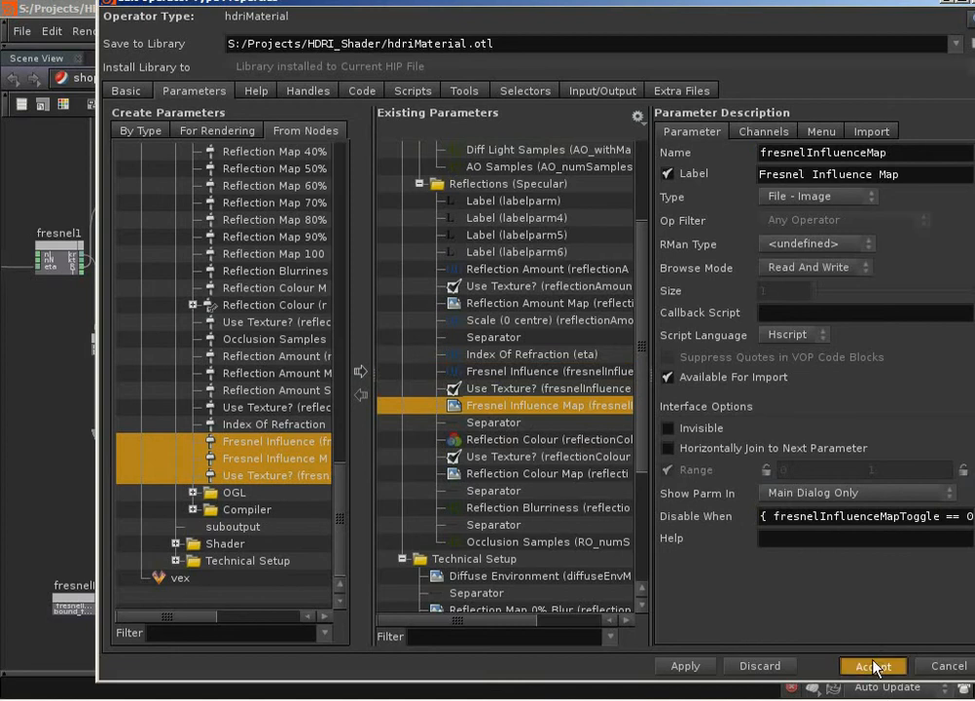
Step: Open HDRI_Material's parameter window and test the Fresnel Influence Use Texture? toggle by switching it on and off
right_click(175, 89)
left_click(224, 154)
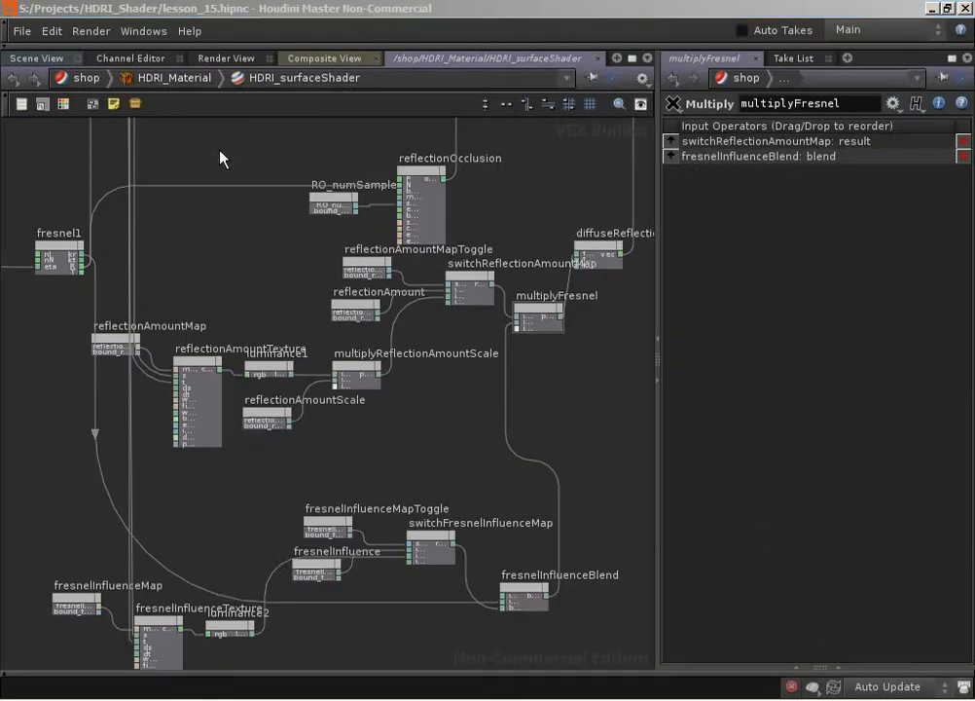
scroll(590, 440, "down", 5)
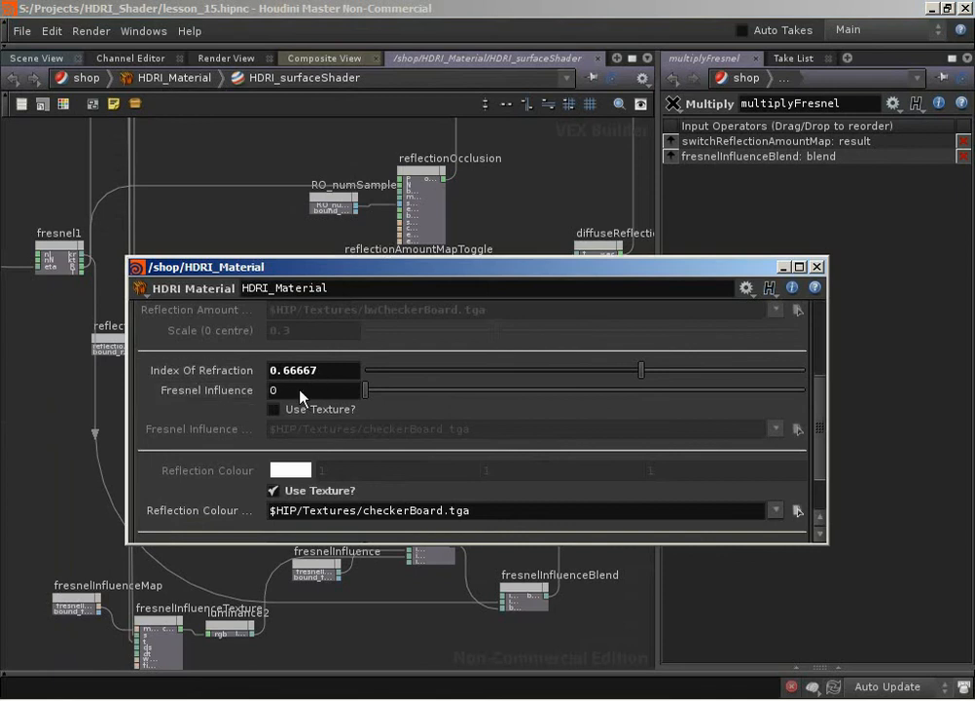
left_click(273, 410)
left_click(274, 410)
left_click_drag(449, 268, 355, 572)
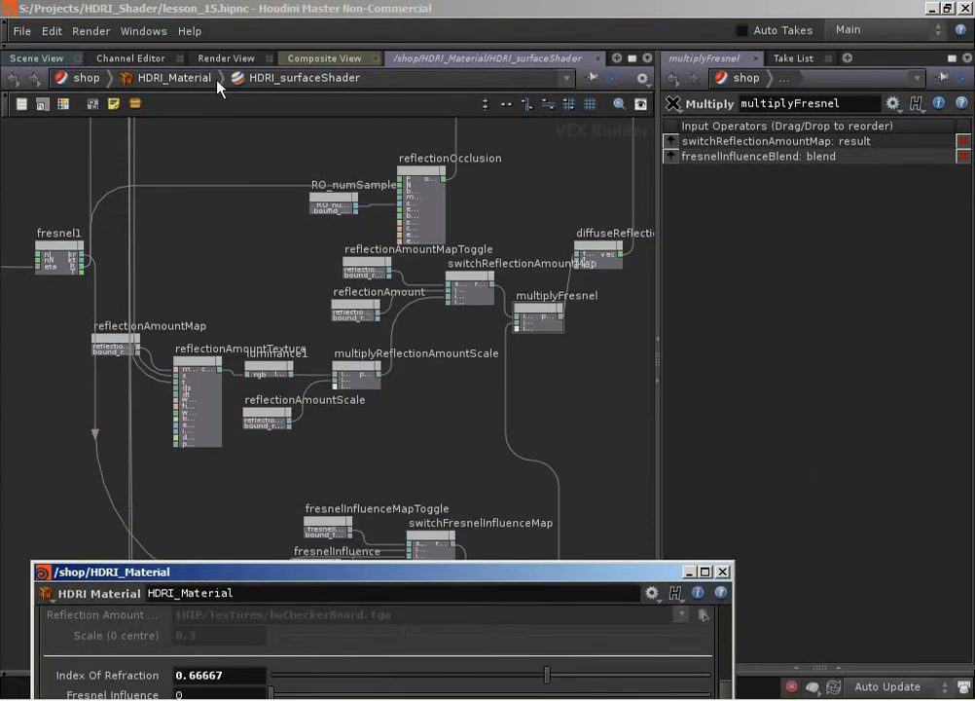
Step: Go to the out network and render mantra1 with the Diffuse_Reflection_Balance take
left_click(78, 77)
left_click(80, 77)
left_click(140, 158)
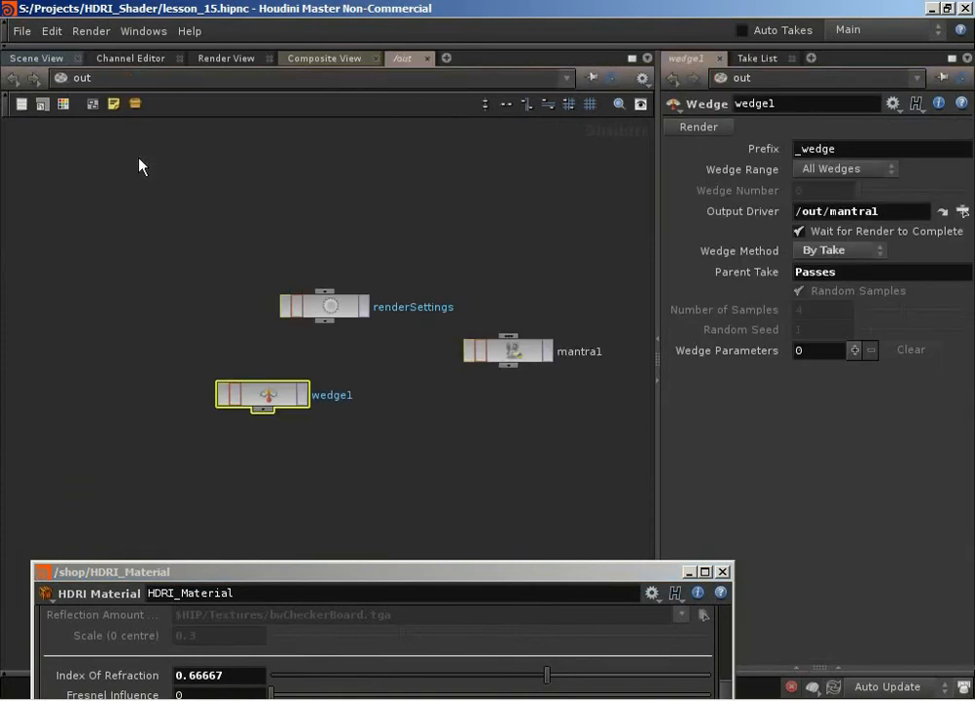
left_click(505, 350)
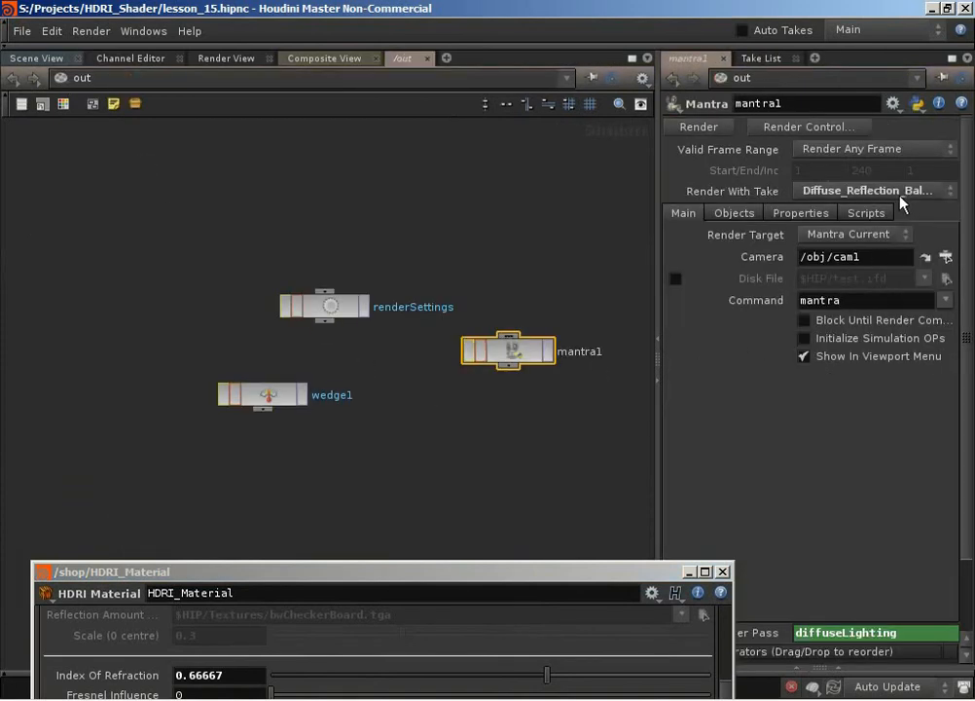
left_click(713, 126)
left_click_drag(660, 570, 562, 565)
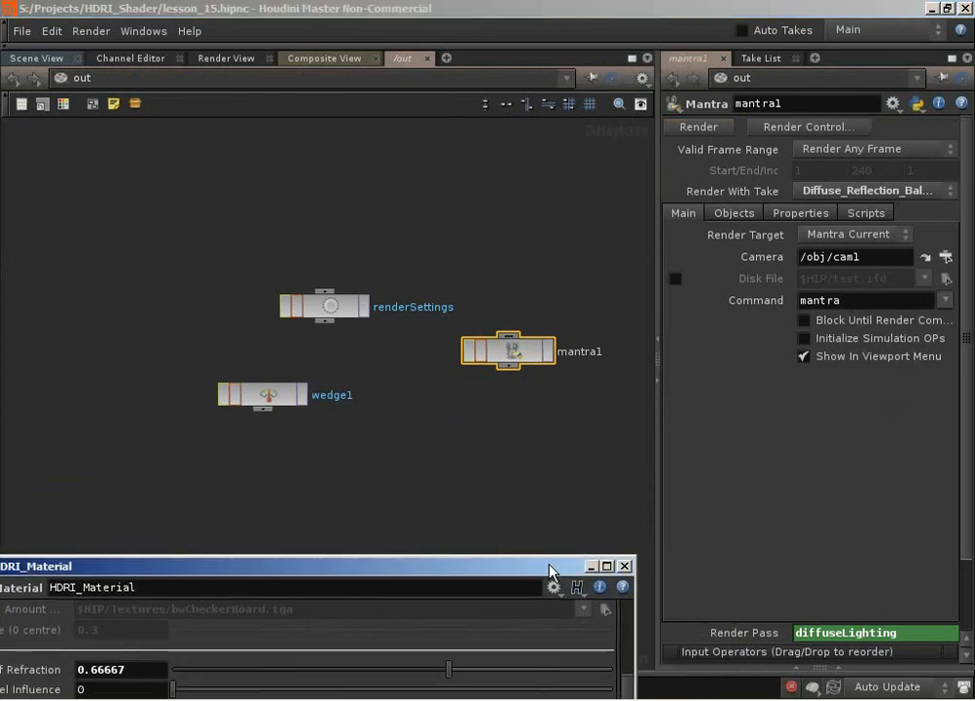
Step: Restore the second network pane, show the composite view and open the img1 compositing network
left_click(797, 668)
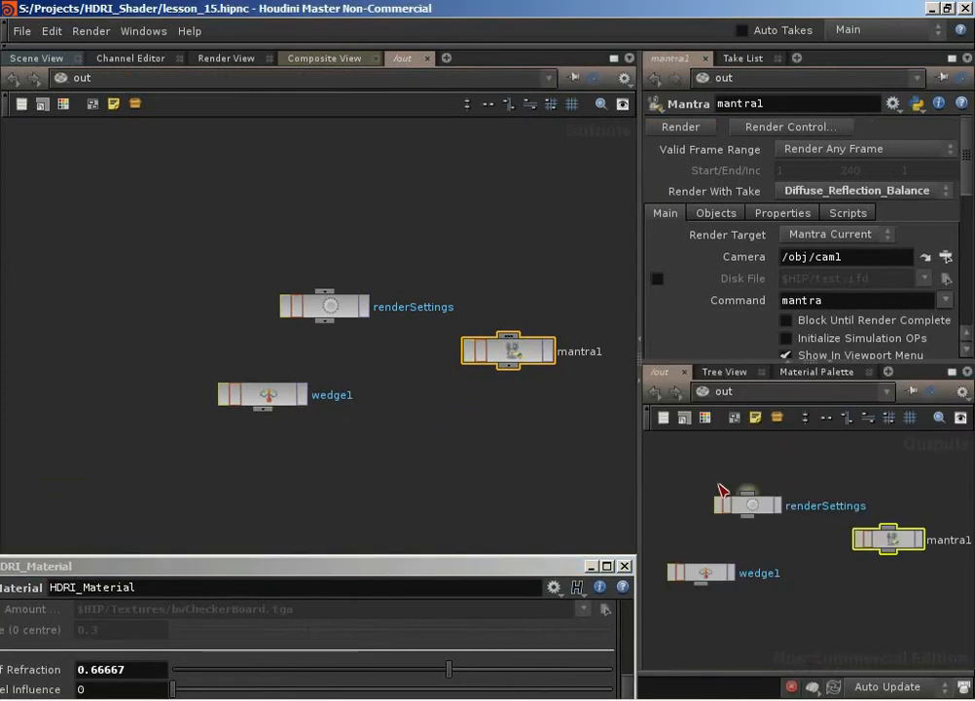
left_click(326, 59)
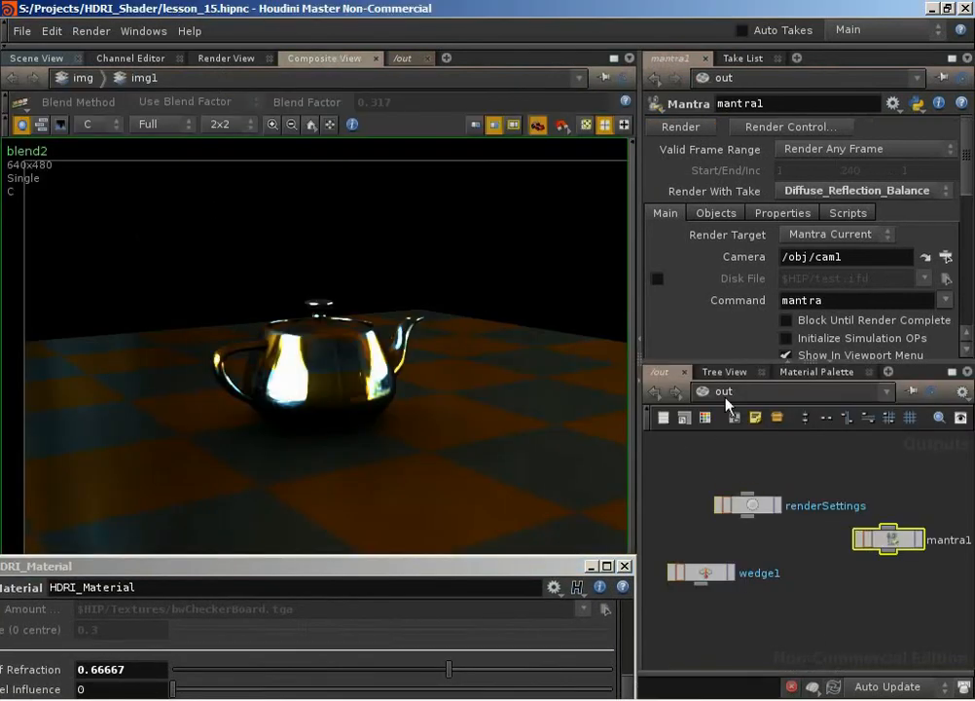
left_click(718, 392)
left_click(757, 435)
double_click(750, 538)
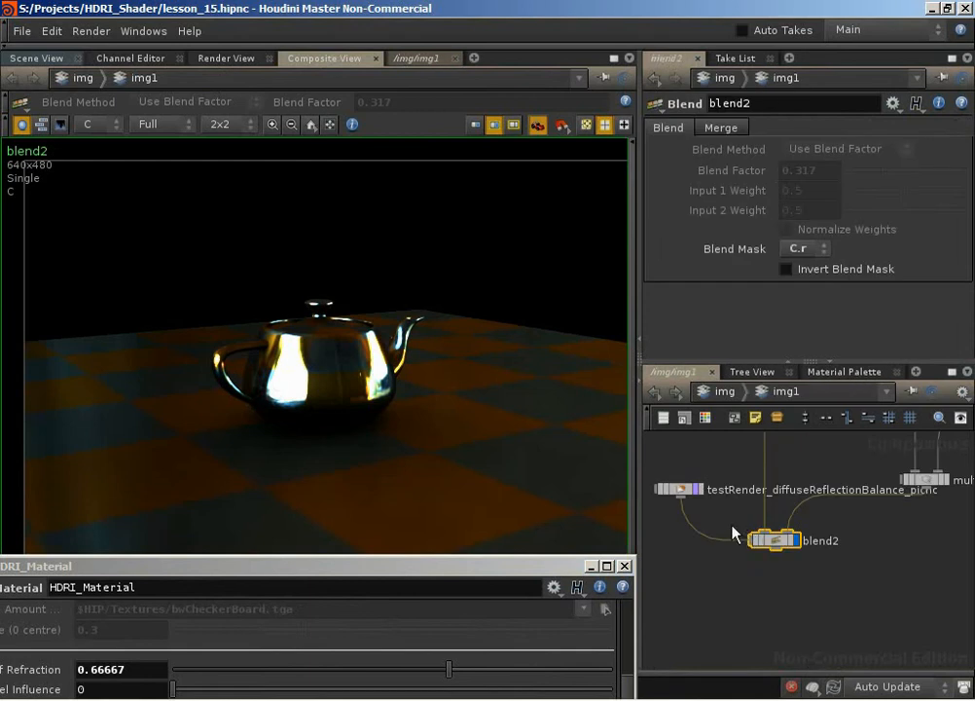
Step: Check the running processes in Windows Task Manager and minimise it
left_click_drag(542, 566, 582, 442)
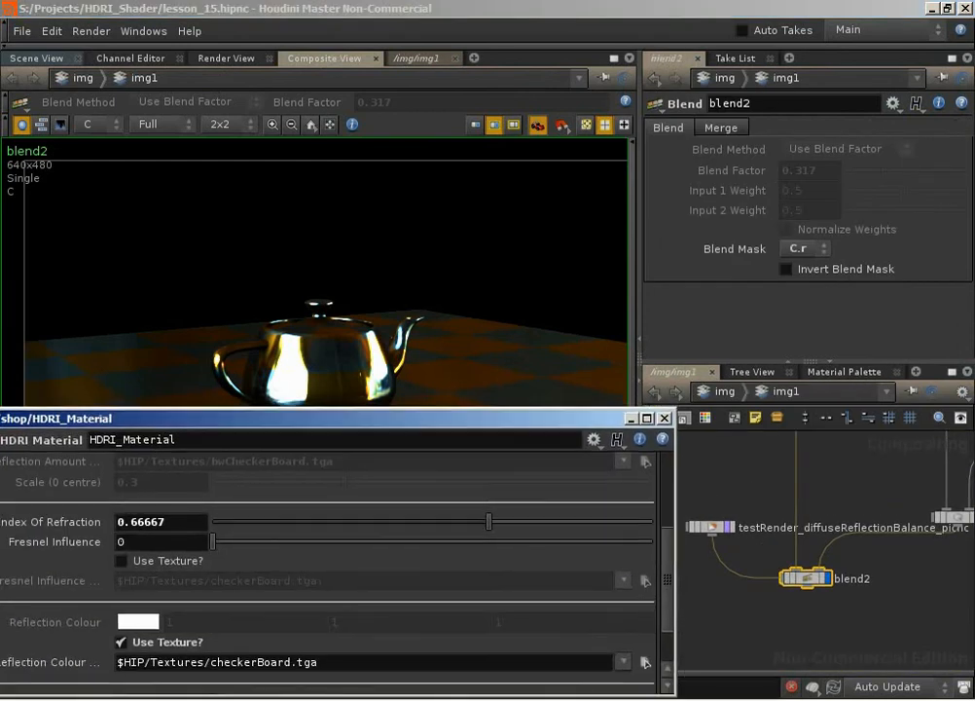
key("ctrl+shift+Escape")
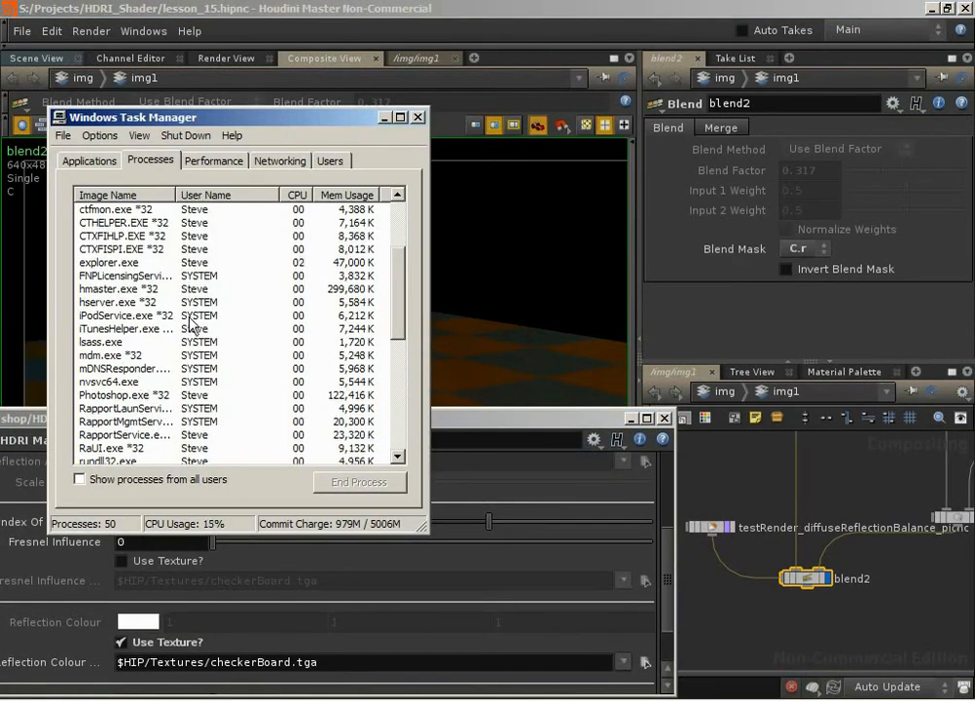
left_click(384, 118)
Step: Display the testRender_diffuseReflectionBalance_picnc node in the composite view and inspect only its red channel
left_click(728, 527)
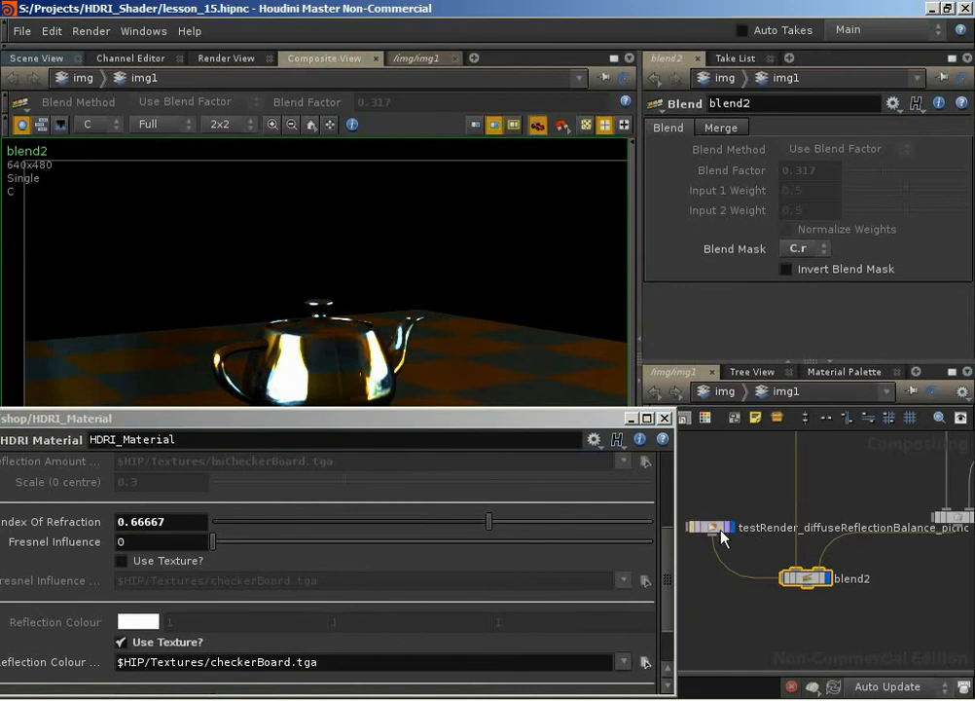
left_click(631, 417)
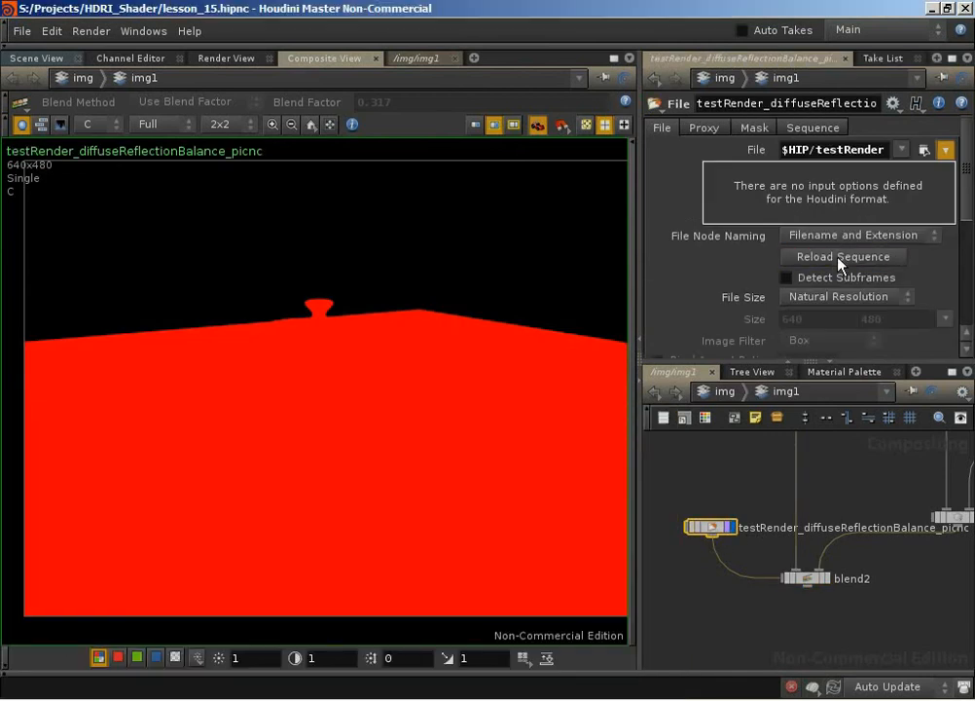
mouse_move(453, 269)
middle_mouse_down()
mouse_move(426, 270)
mouse_move(436, 270)
middle_mouse_up()
left_click(115, 657)
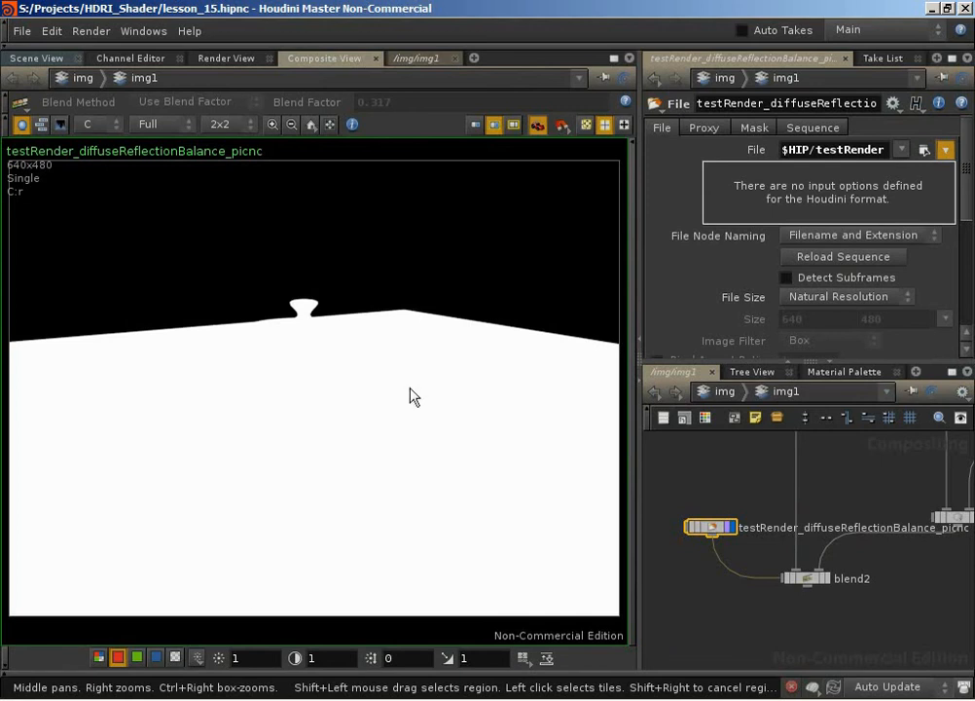
Step: Review HDRI_Material's reflection parameters from Reflection Amount to Occlusion Samples, and minimise the parameter window
left_click(737, 699)
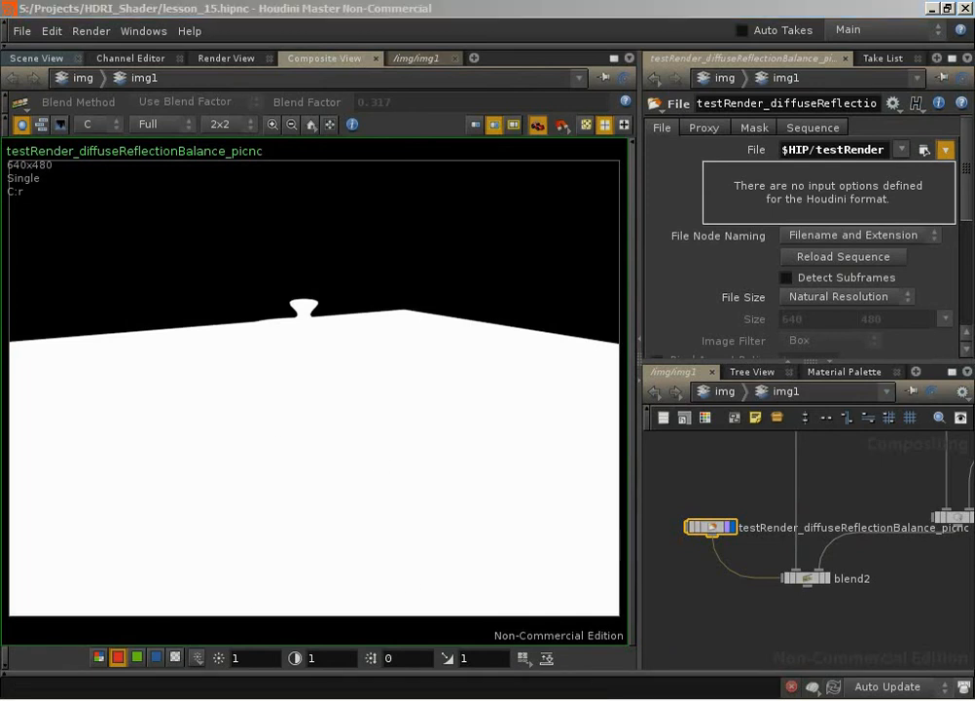
left_click_drag(379, 418, 501, 345)
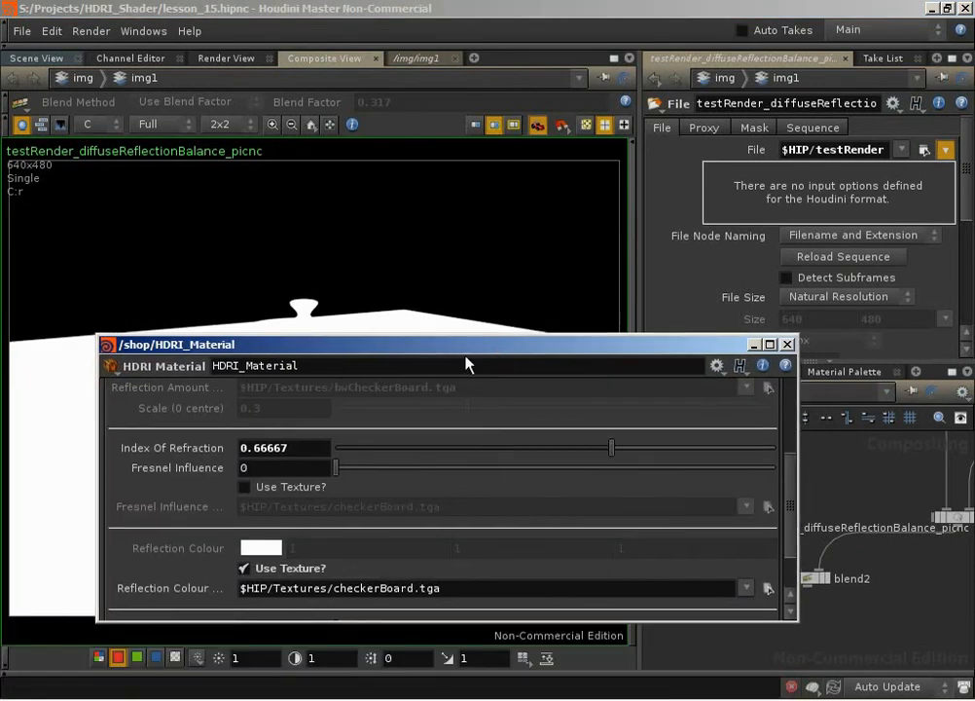
left_click_drag(784, 491, 726, 433)
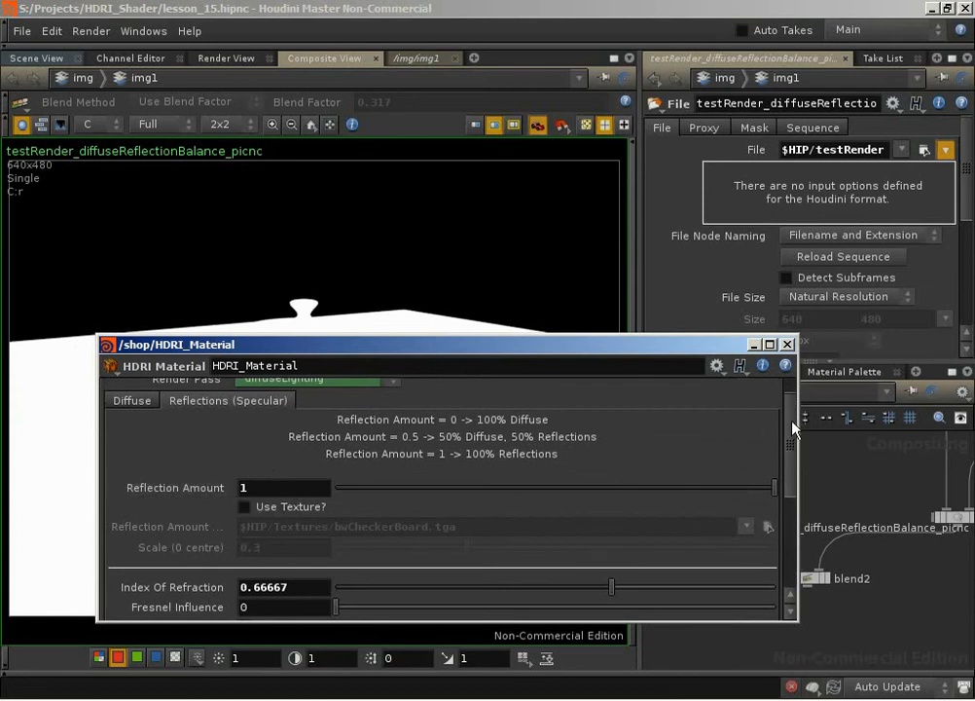
left_click_drag(792, 425, 779, 533)
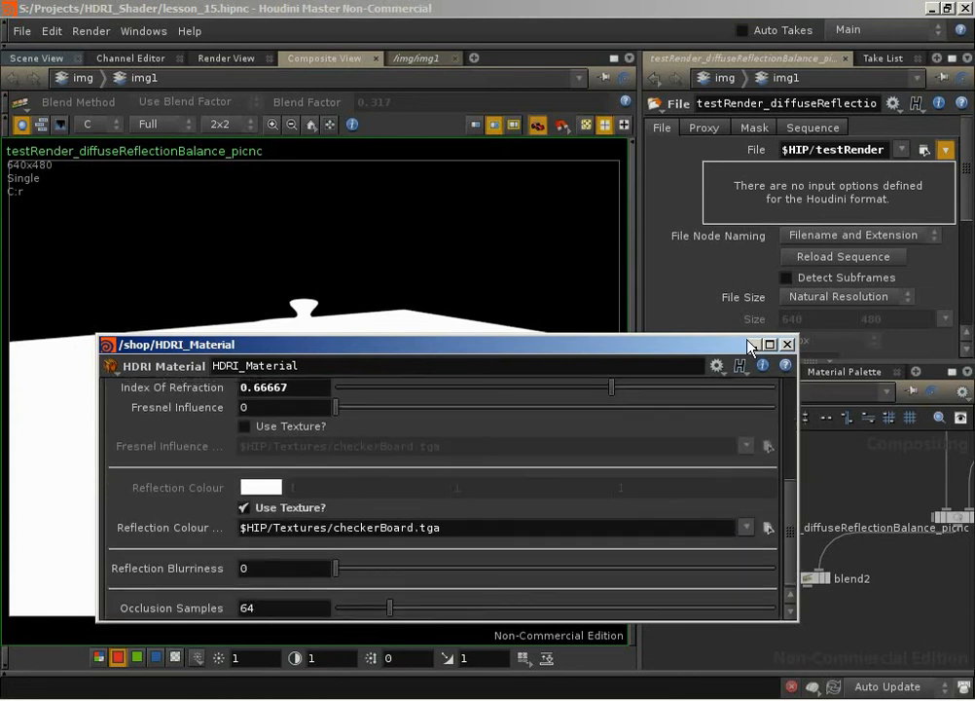
left_click(752, 345)
Step: Show all colour channels again and compare the blend2 composite with the multiply4 image
left_click(98, 658)
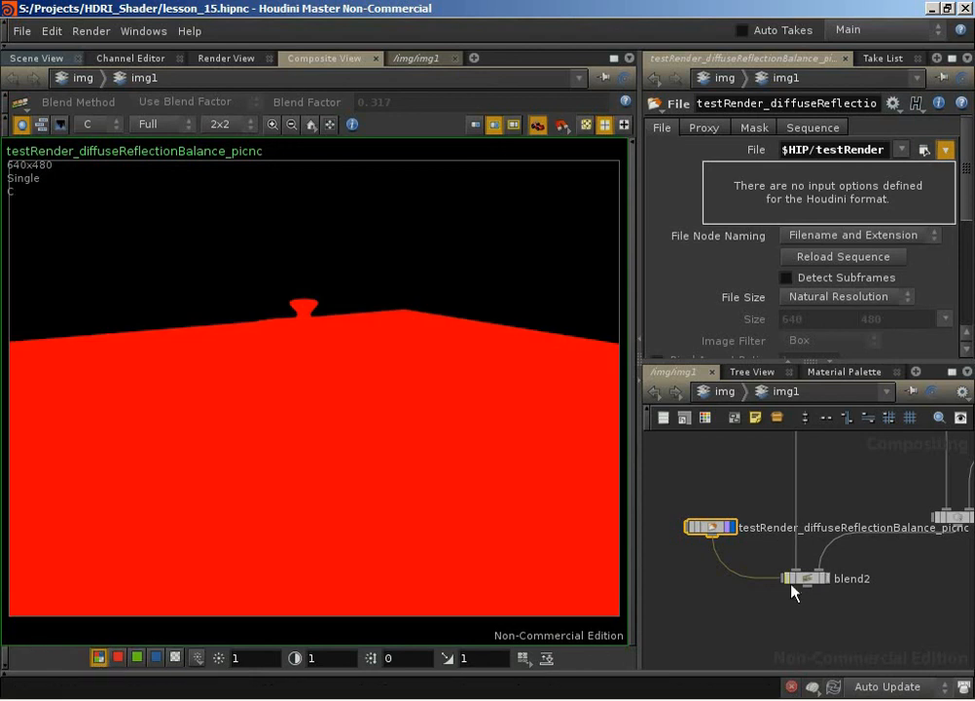
left_click(825, 578)
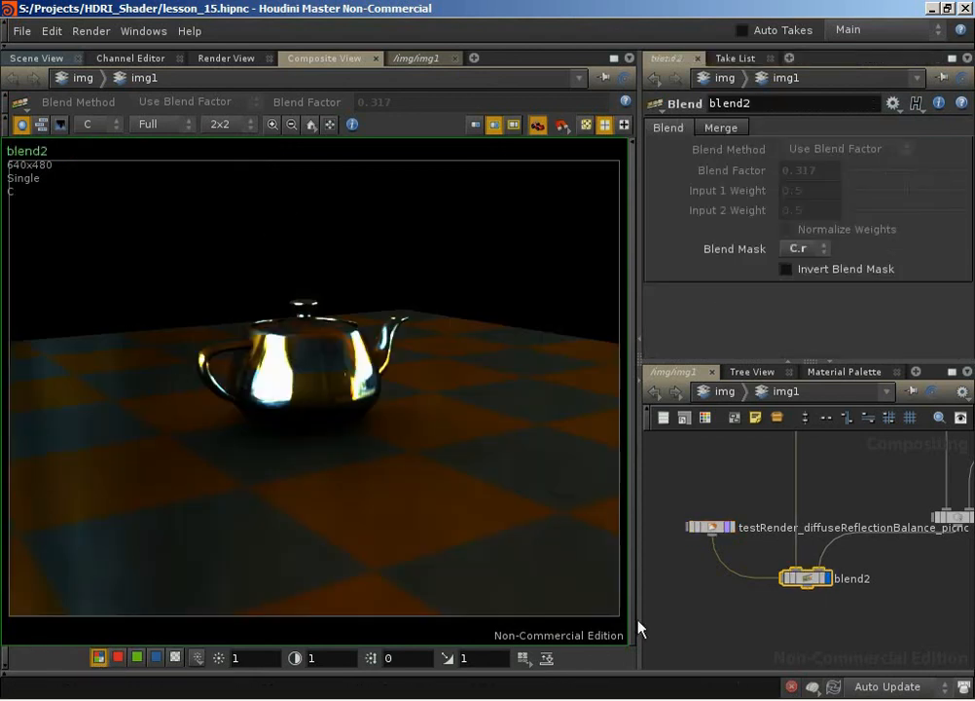
middle_click_drag(882, 559, 768, 614)
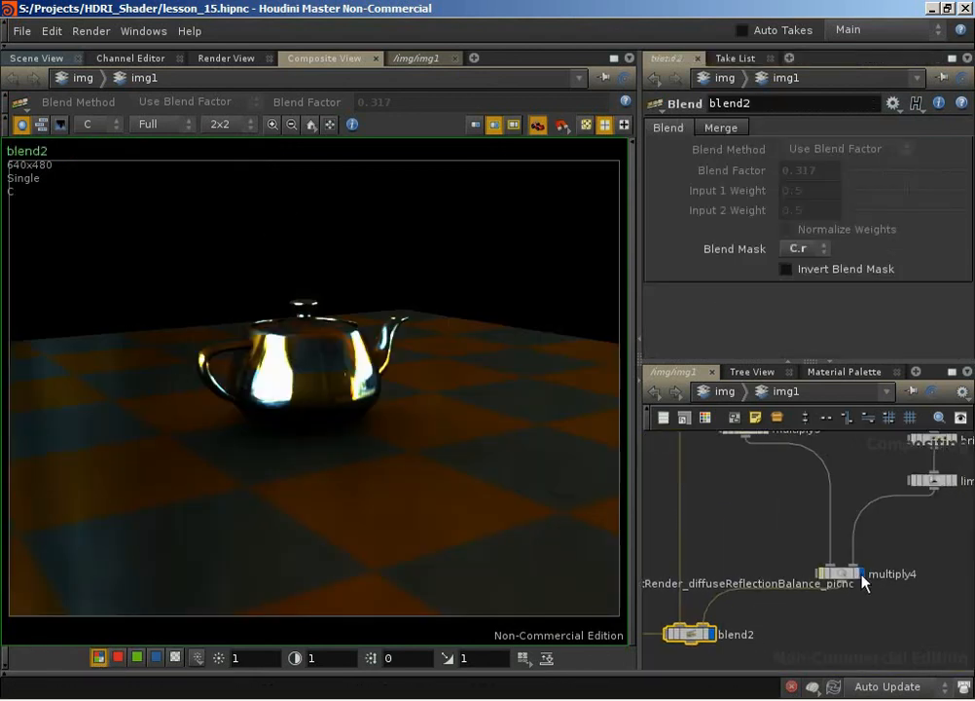
left_click(861, 573)
middle_click_drag(717, 643, 795, 577)
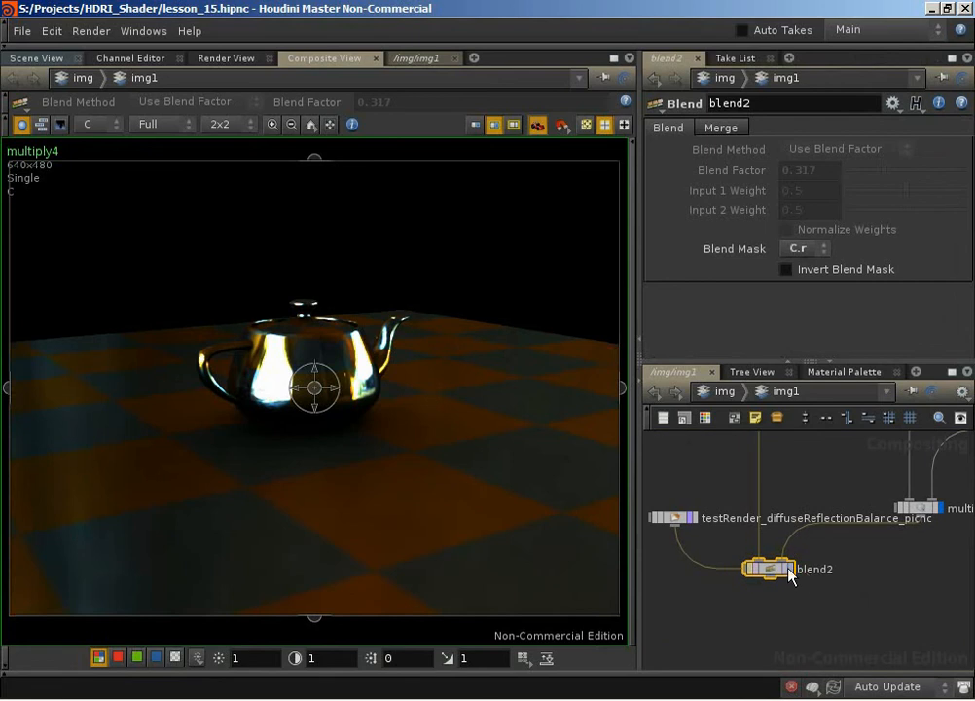
left_click(790, 568)
Step: Set HDRI_Material's Fresnel Influence to 1, check the blend2 composite behind its parameter window, and minimise that window
left_click(705, 699)
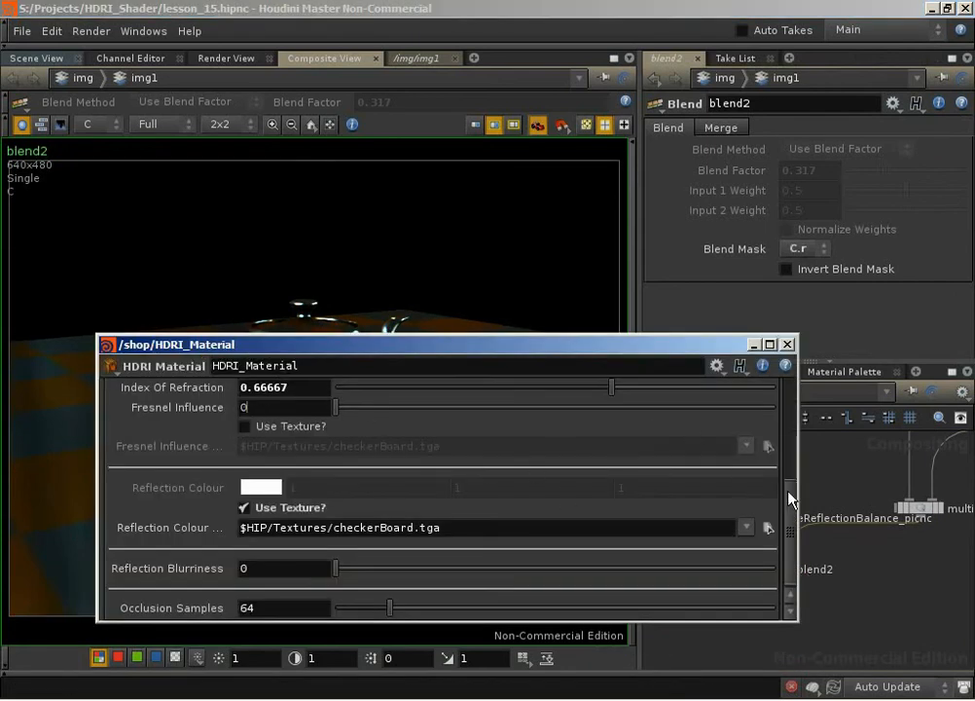
left_click_drag(790, 500, 788, 435)
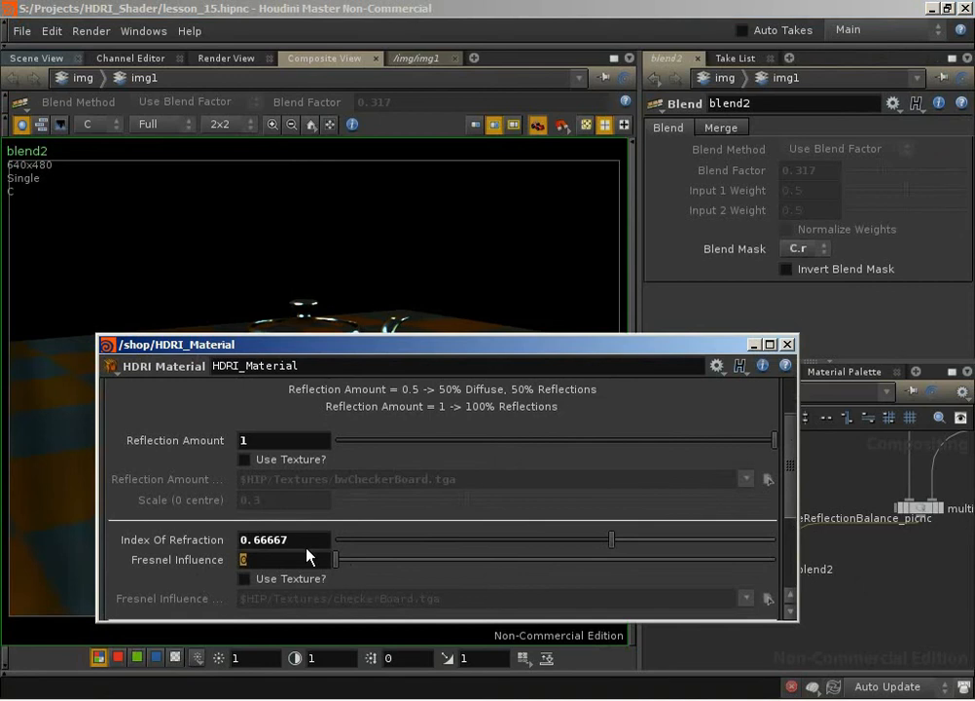
type("1")
key("Return")
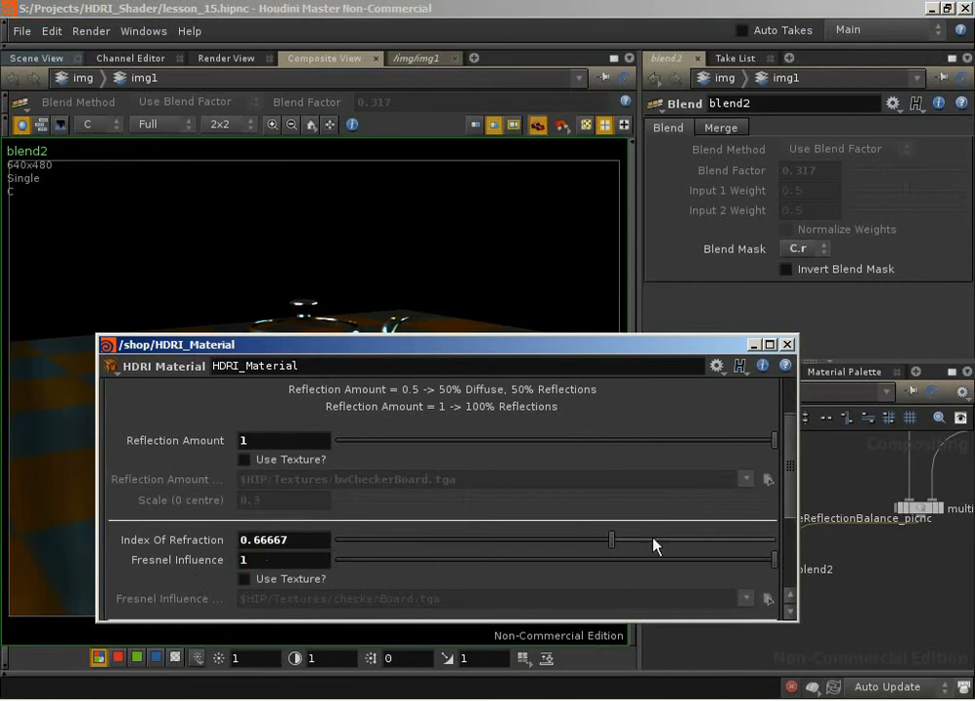
left_click_drag(794, 448, 794, 474)
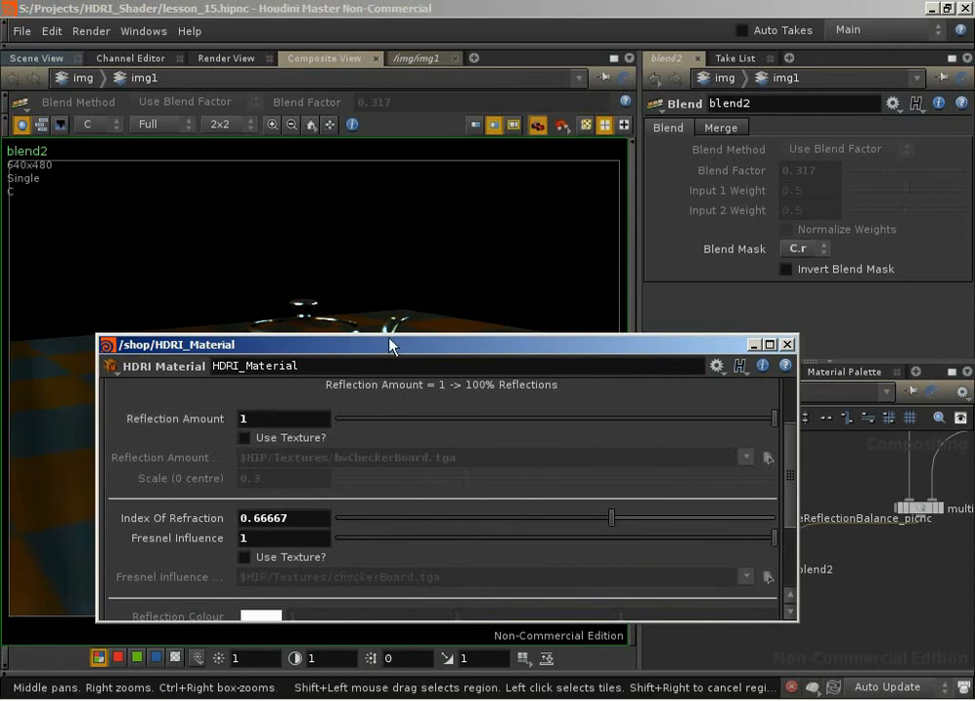
left_click_drag(392, 344, 378, 379)
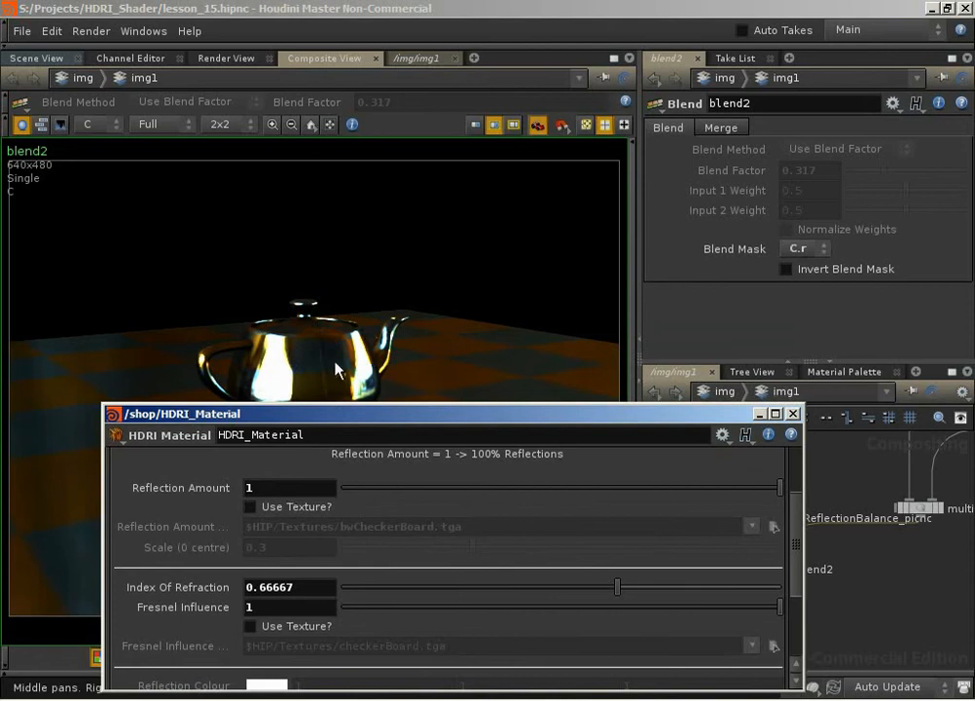
left_click_drag(328, 422, 290, 246)
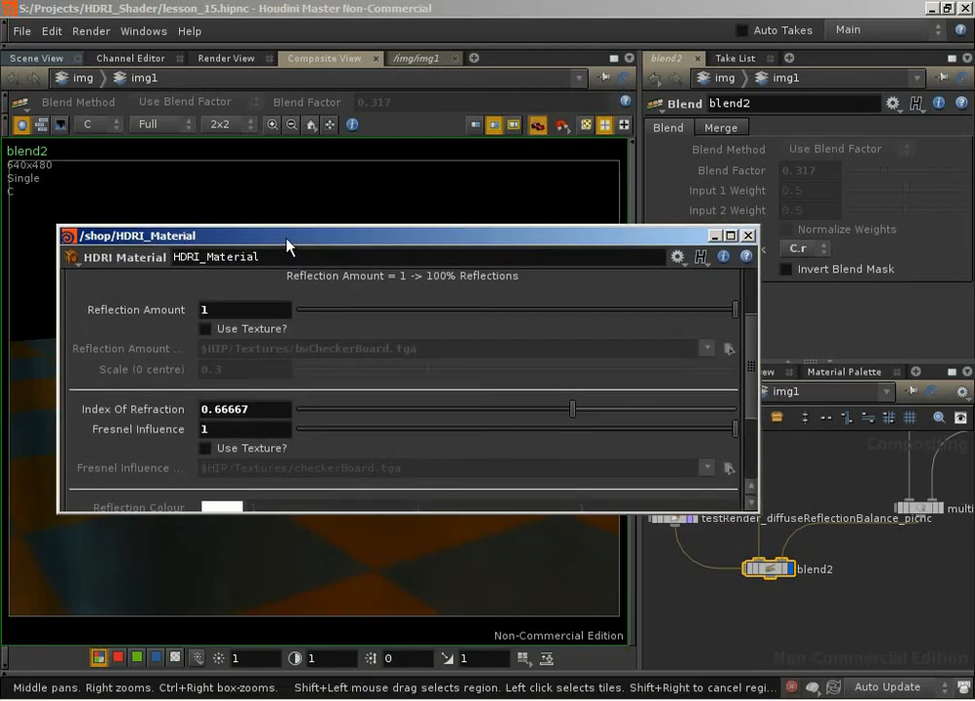
left_click(724, 241)
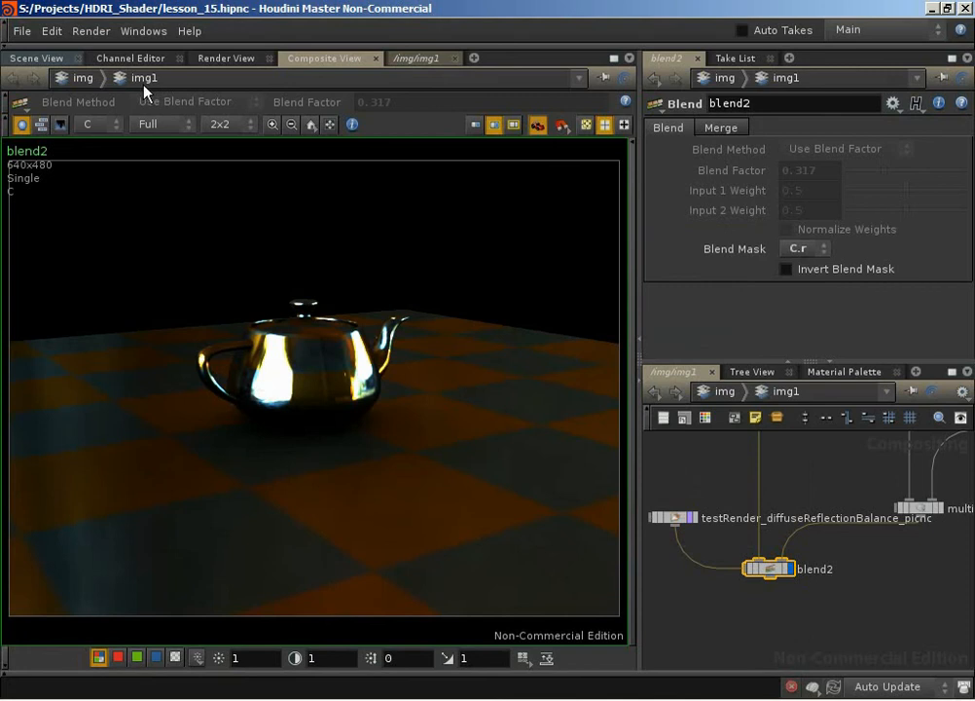
Step: Render mantra1 in the out network with the Diffuse_Reflection_Balance take and monitor mantra.exe in Windows Task Manager until it ends
left_click(406, 58)
left_click(65, 80)
left_click(12, 79)
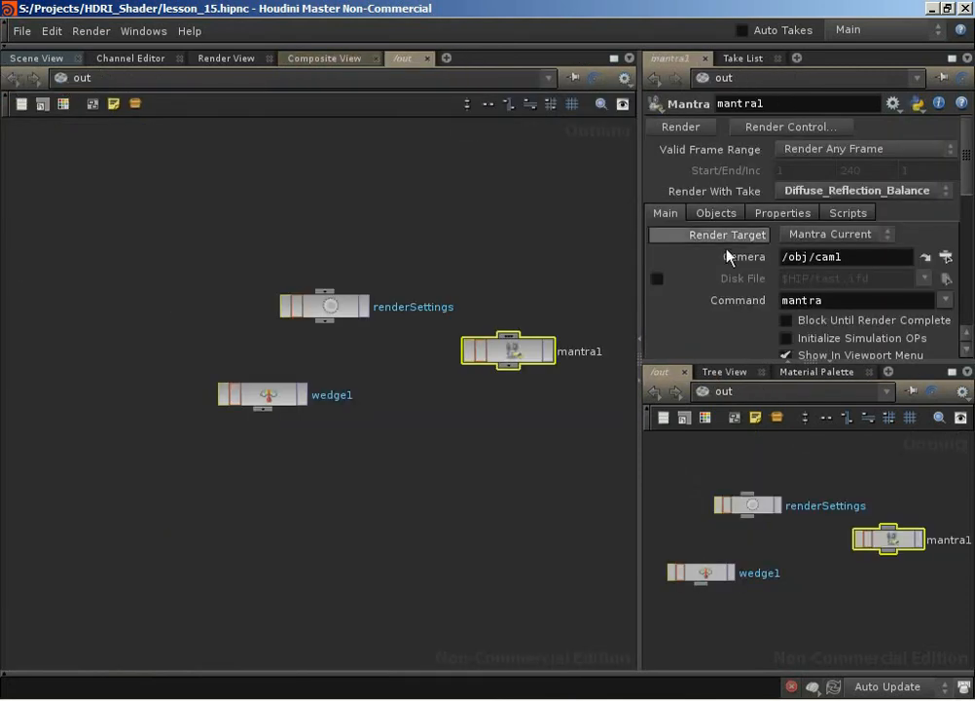
left_click(682, 127)
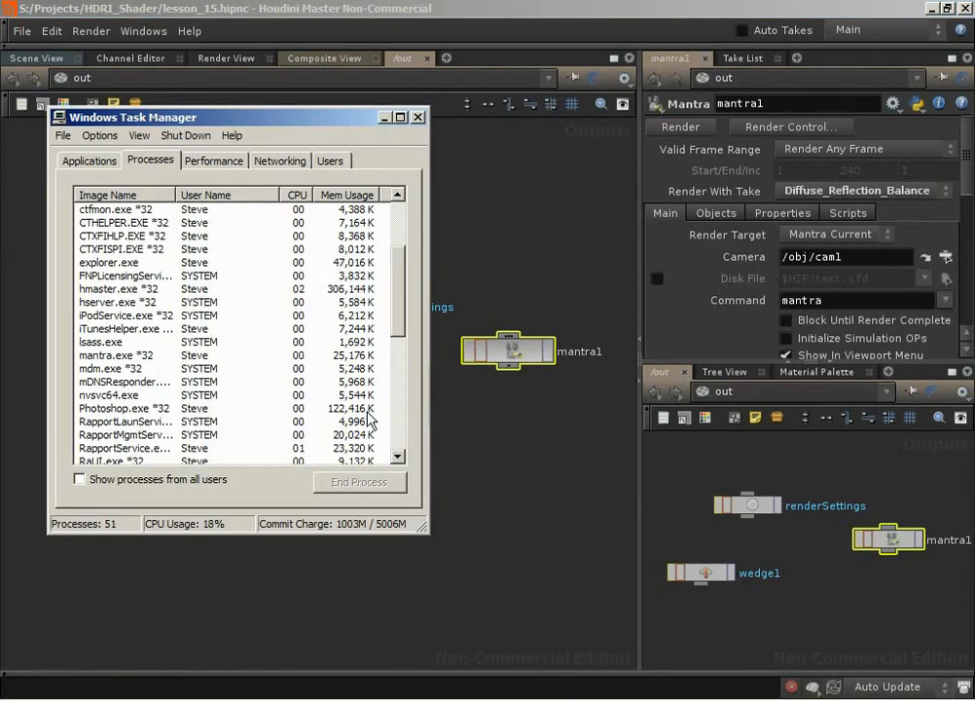
left_click(109, 355)
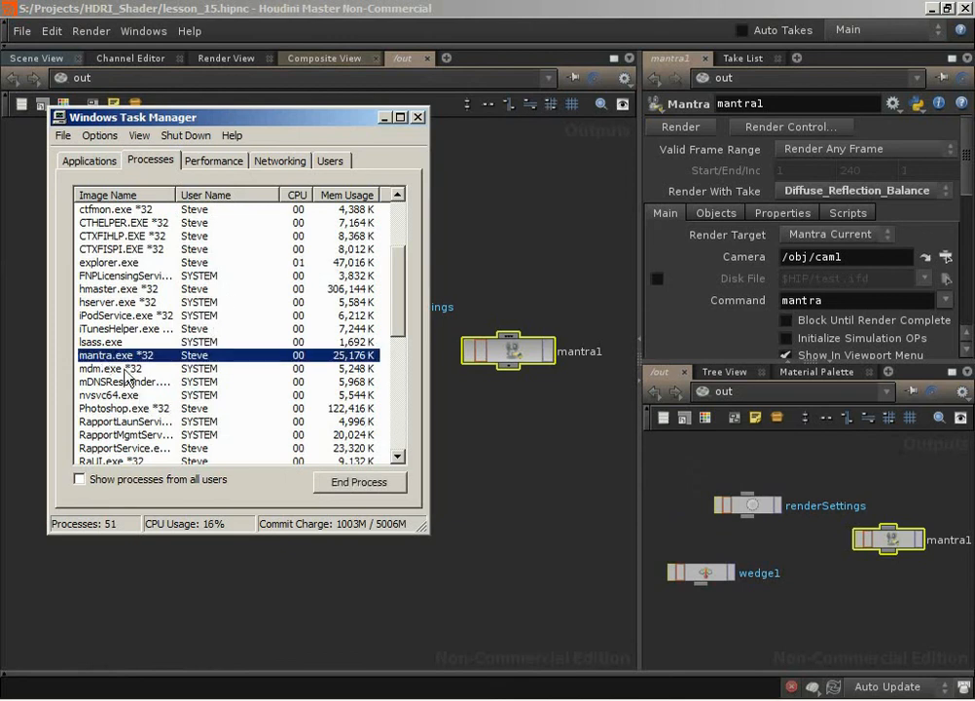
left_click(328, 73)
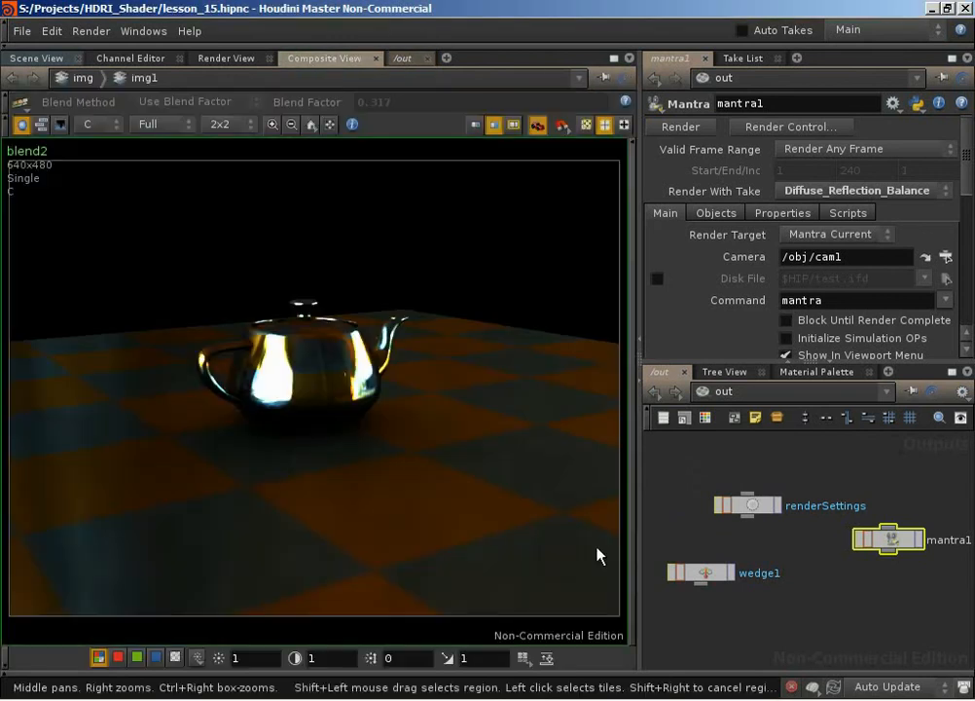
key("alt+Tab")
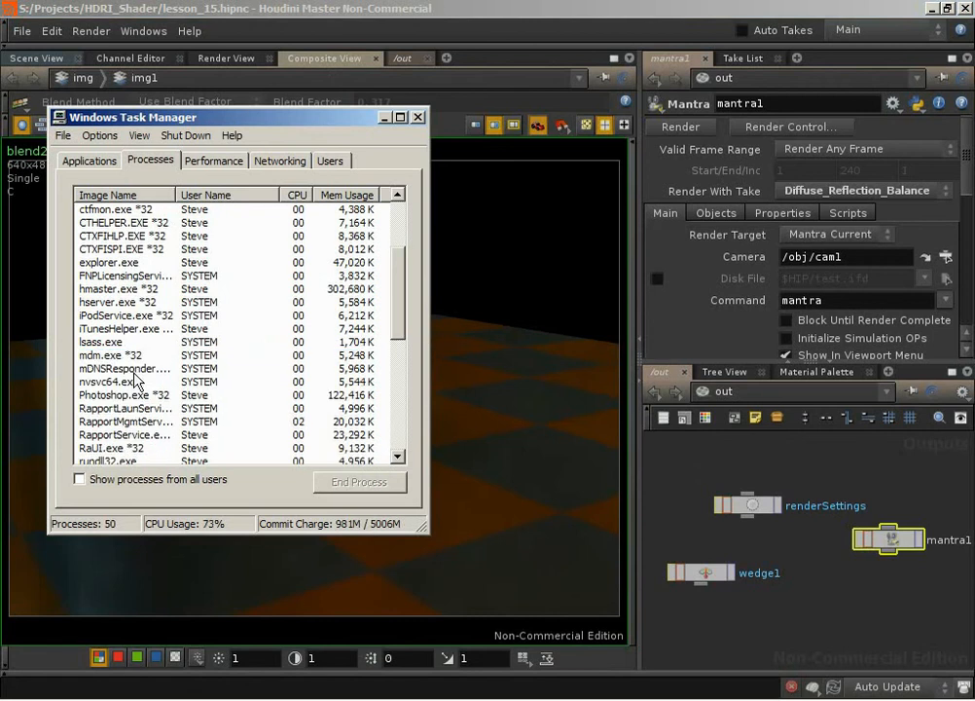
left_click(382, 117)
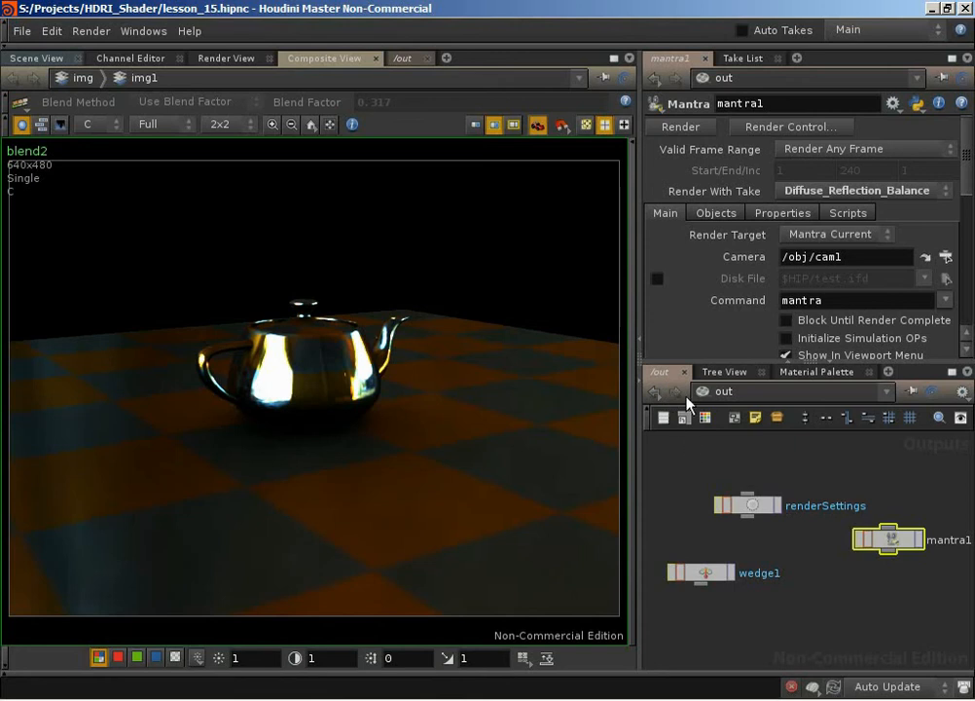
Step: Reload the testRender_diffuseReflectionBalance_picnc image in img1 and display the blend2 composite
left_click(656, 393)
double_click(738, 527)
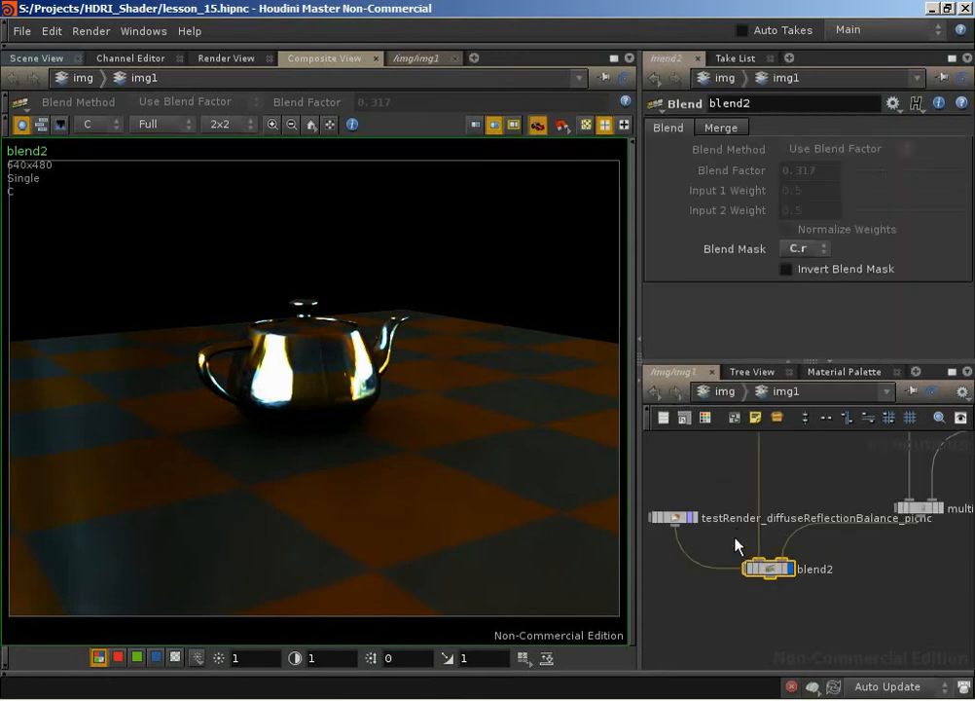
left_click(692, 517)
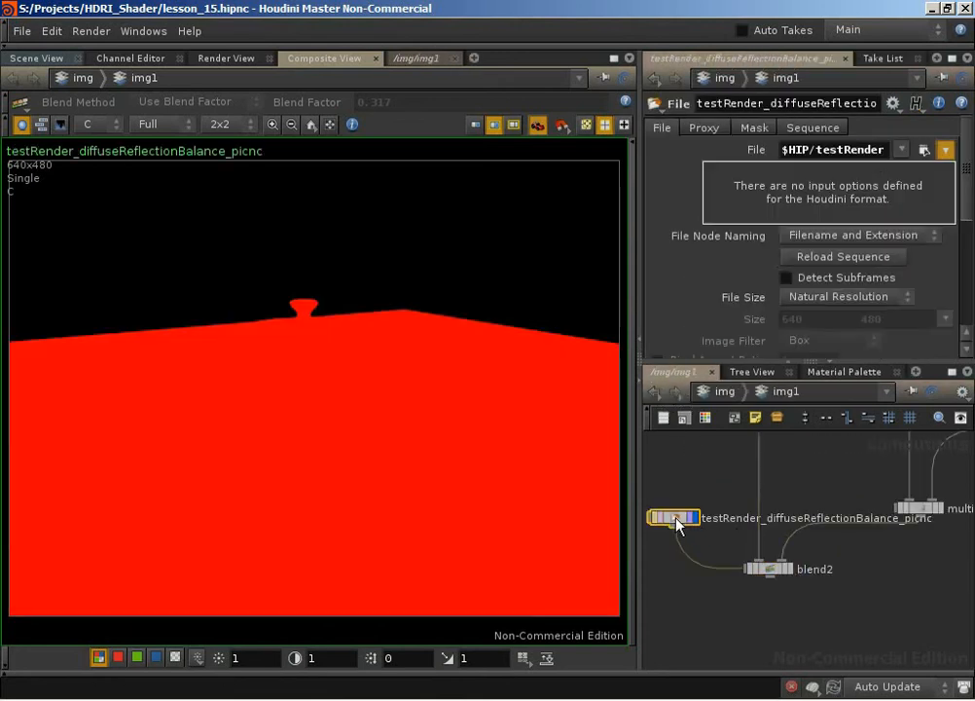
left_click(825, 257)
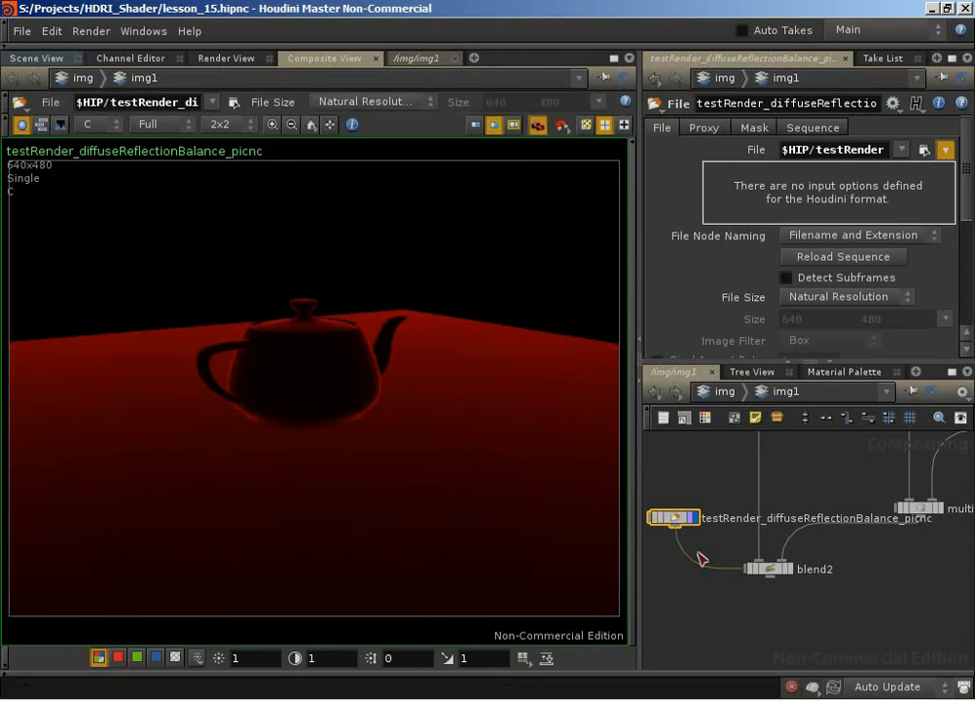
left_click(789, 569)
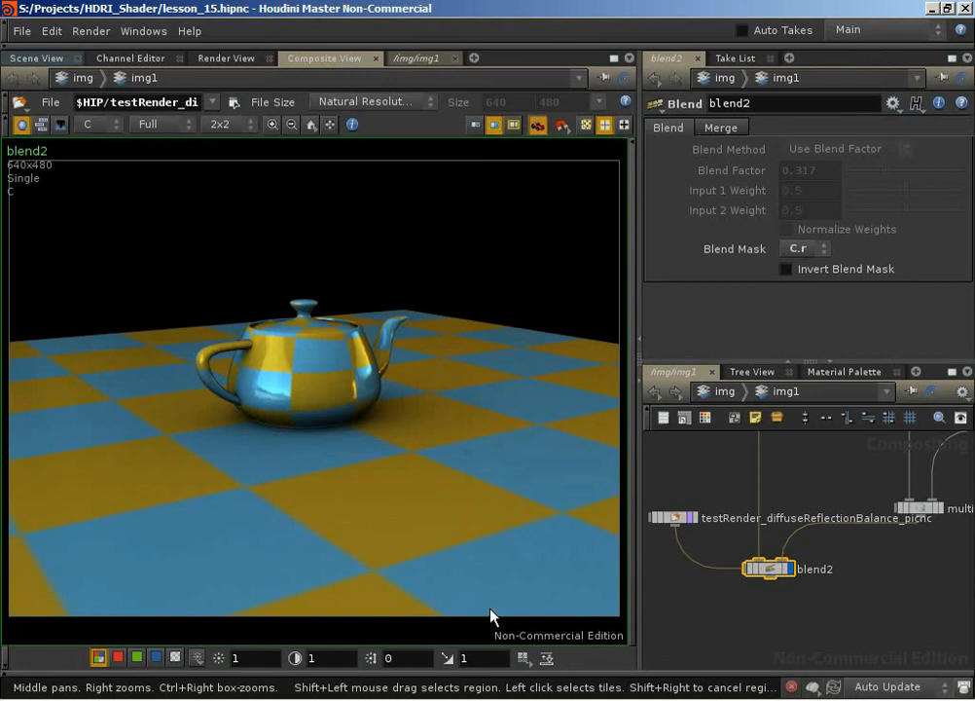
Step: Set HDRI_Material's Reflection Amount to .5 and put its parameter window away
left_click(744, 698)
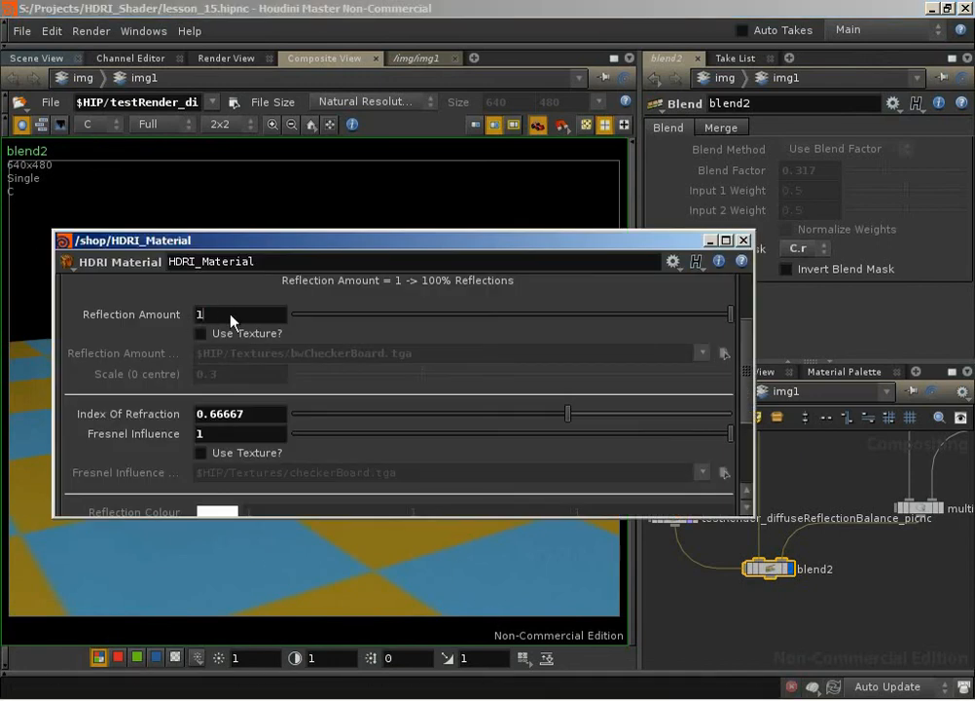
type(".5")
key("Return")
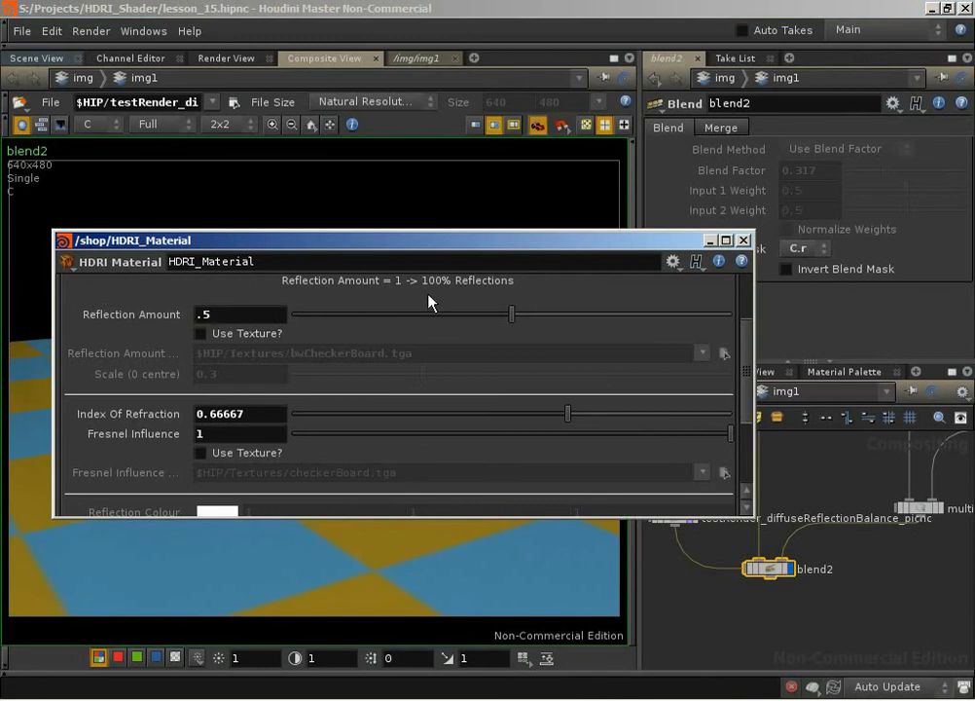
left_click(744, 240)
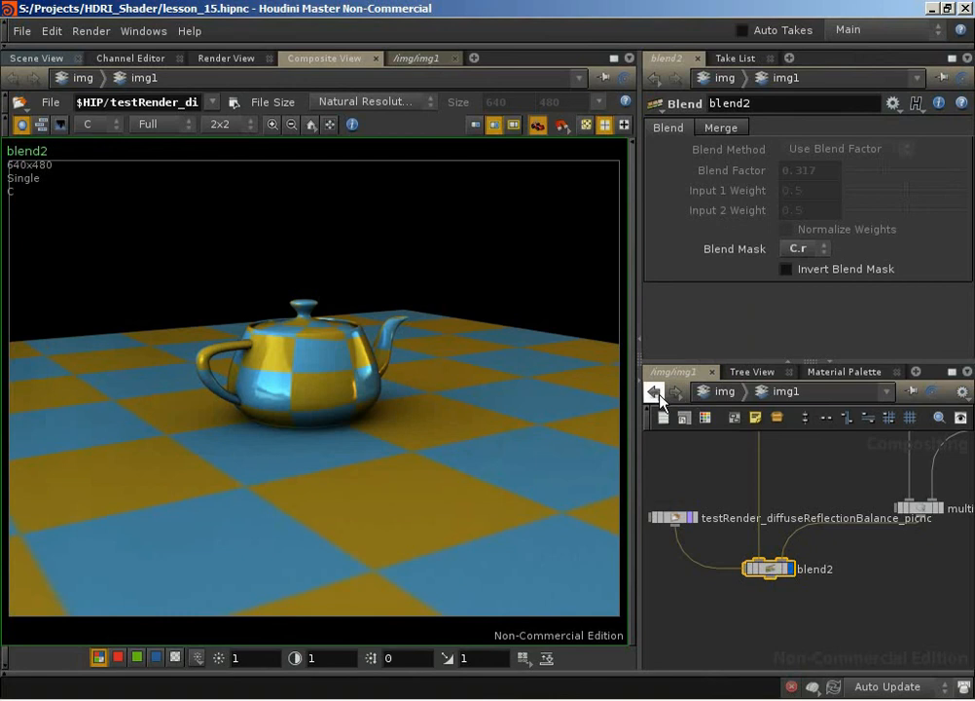
Step: Re-render mantra1 with the halved reflection amount and follow its mantra.exe process in Windows Task Manager until it ends
left_click(660, 399)
left_click(660, 399)
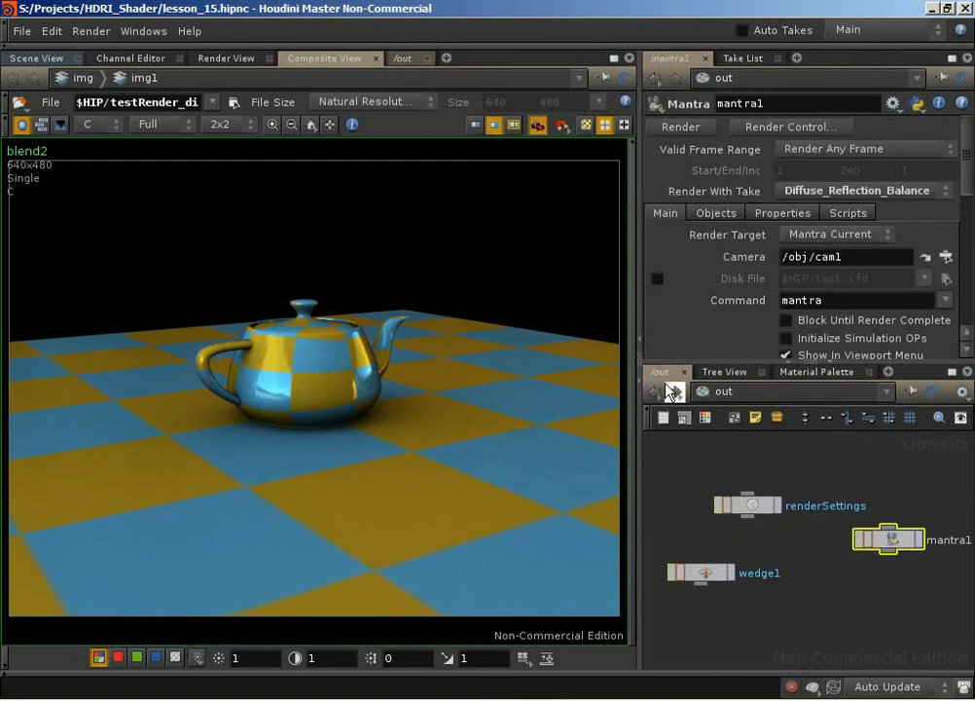
left_click(693, 127)
key("ctrl+shift+Escape")
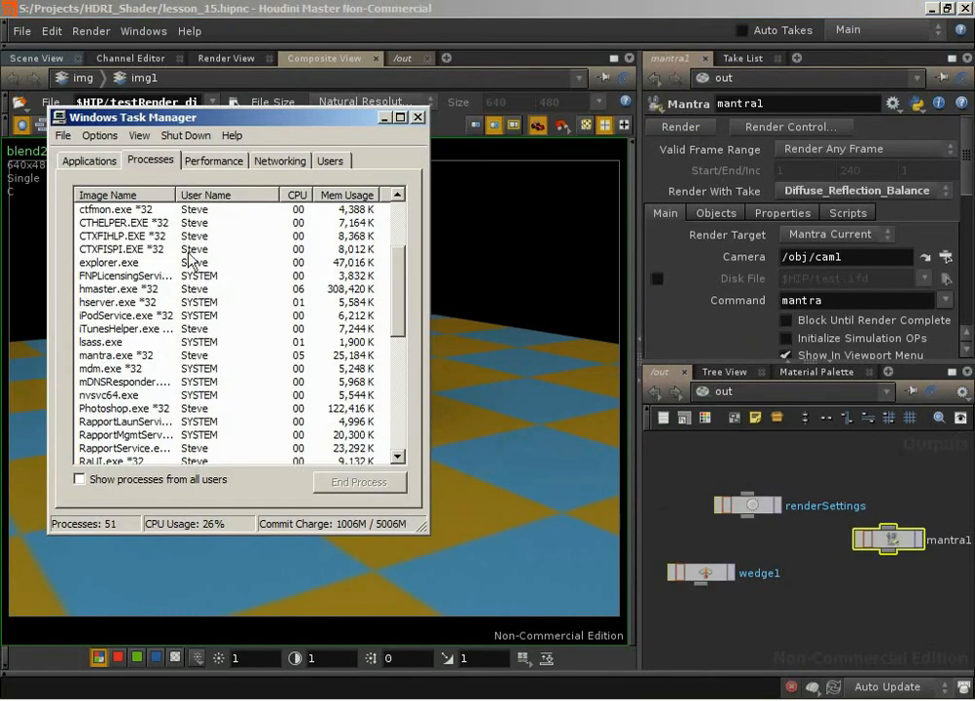
left_click(97, 355)
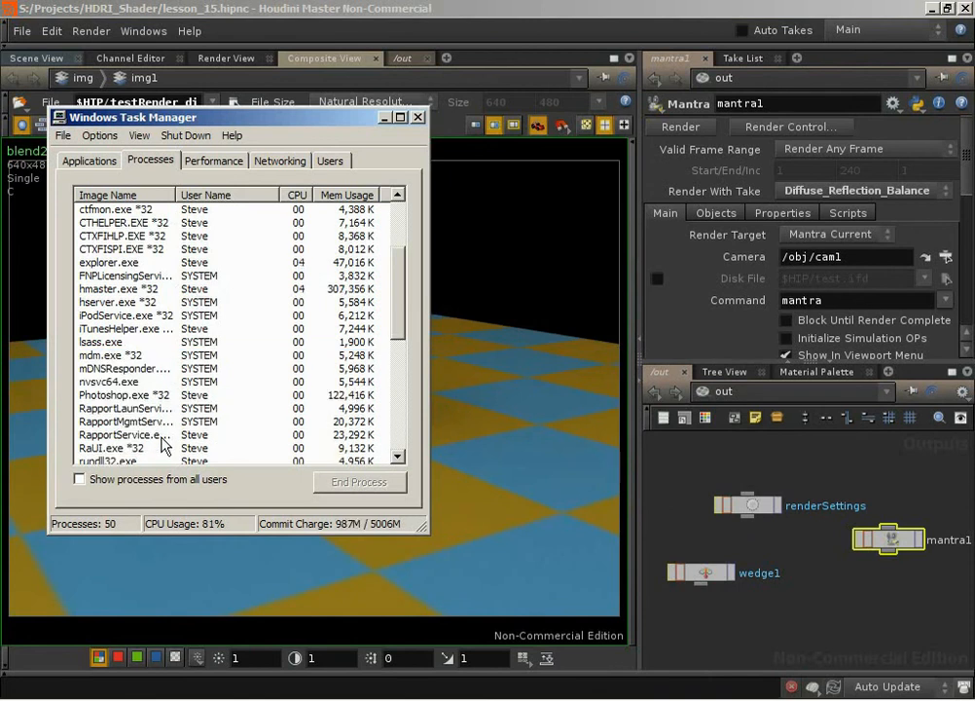
left_click(384, 118)
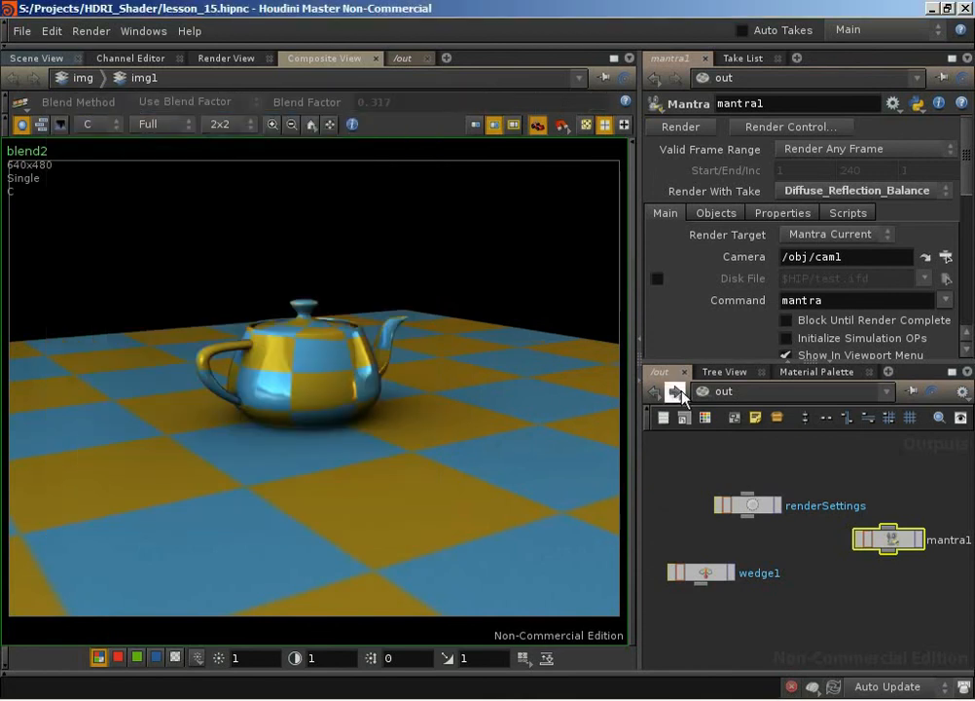
Step: Display and reload the re-rendered testRender_diffuseReflectionBalance_picnc image, and switch the composite view back to blend2
left_click(679, 391)
left_click(685, 517)
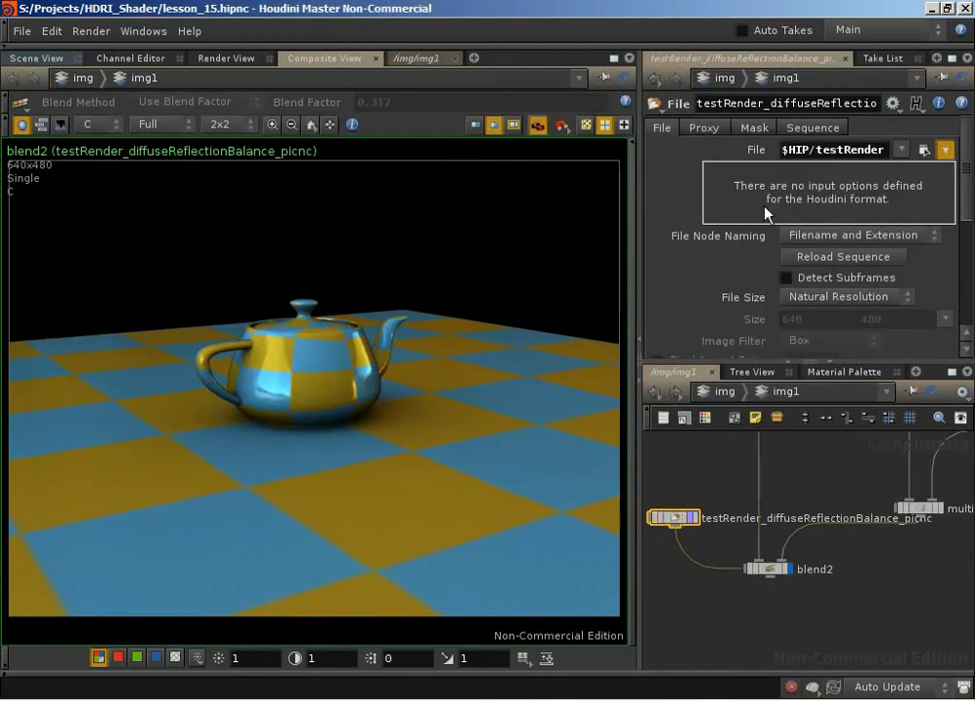
left_click(695, 517)
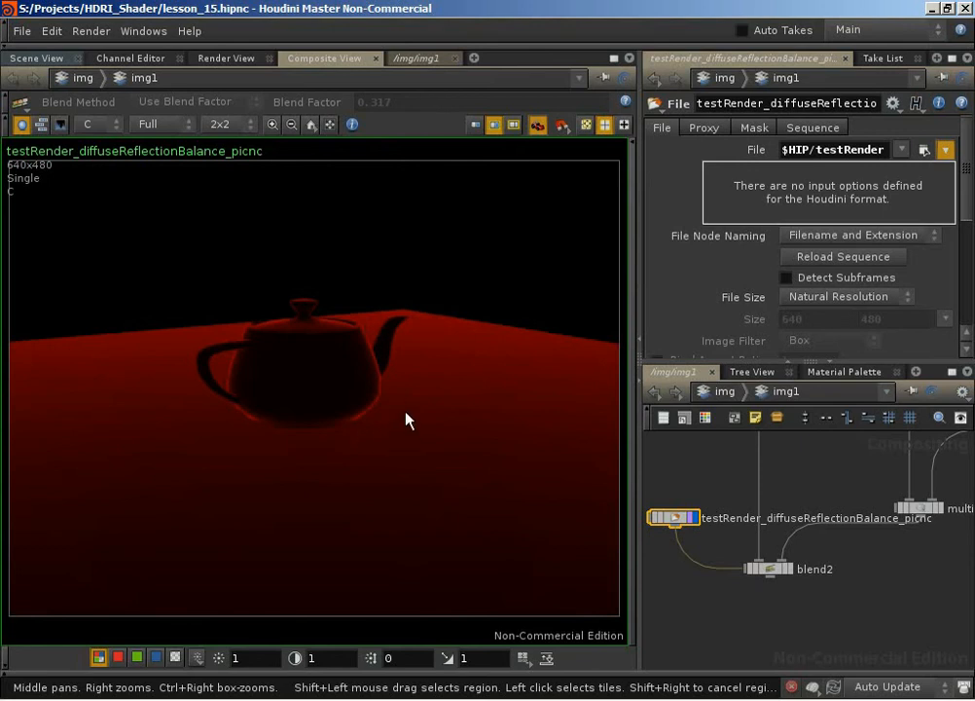
left_click(798, 258)
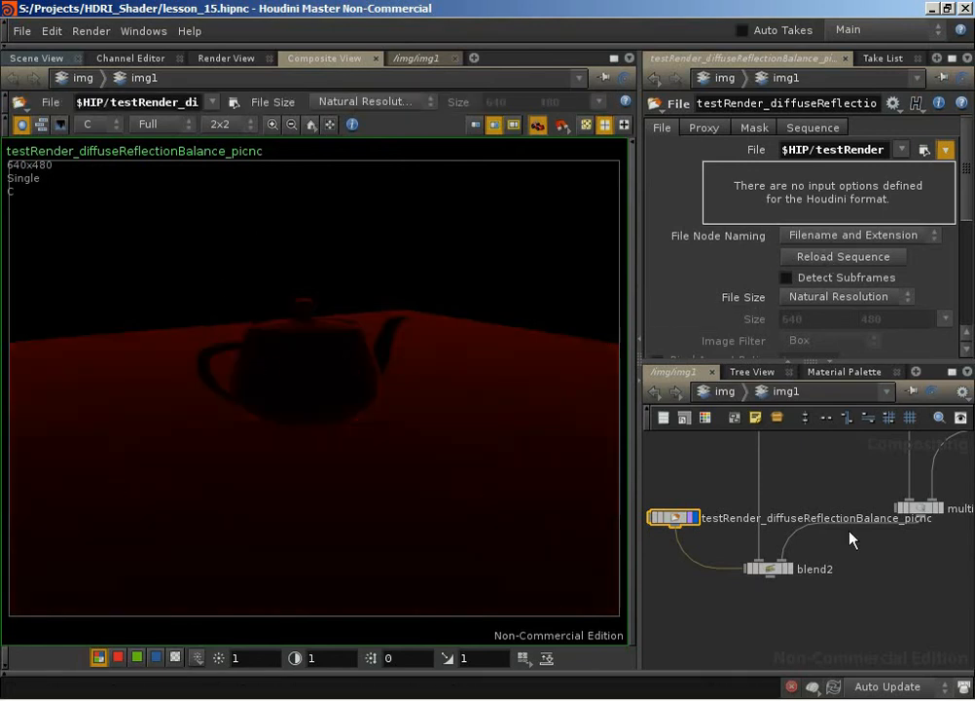
left_click(788, 570)
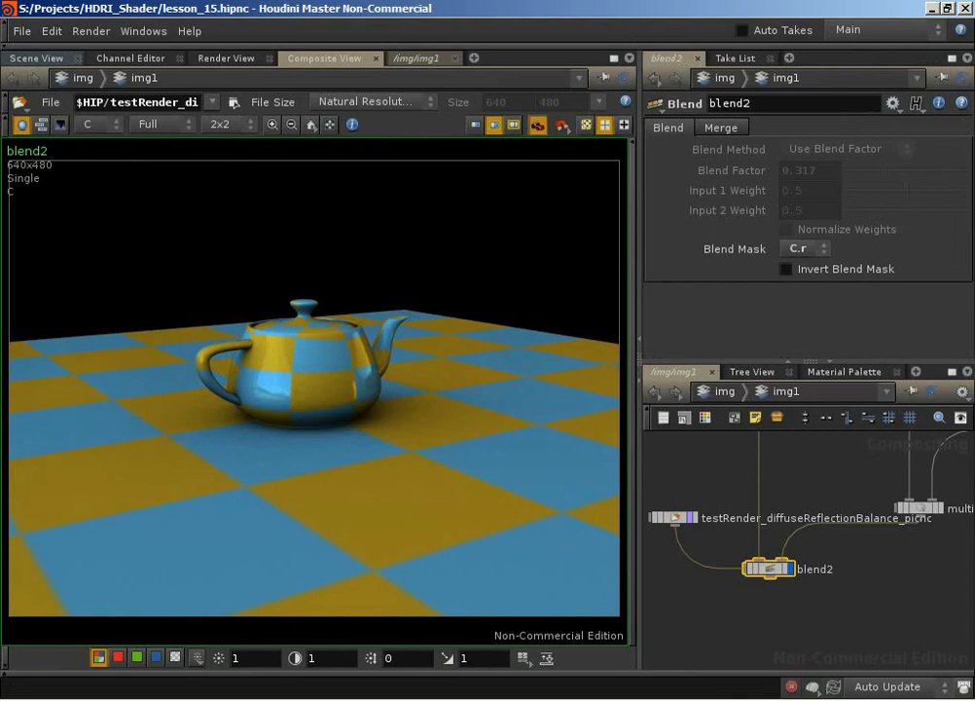
Step: Set HDRI_Material's Fresnel Influence to .5 and minimise the parameter window
left_click(375, 699)
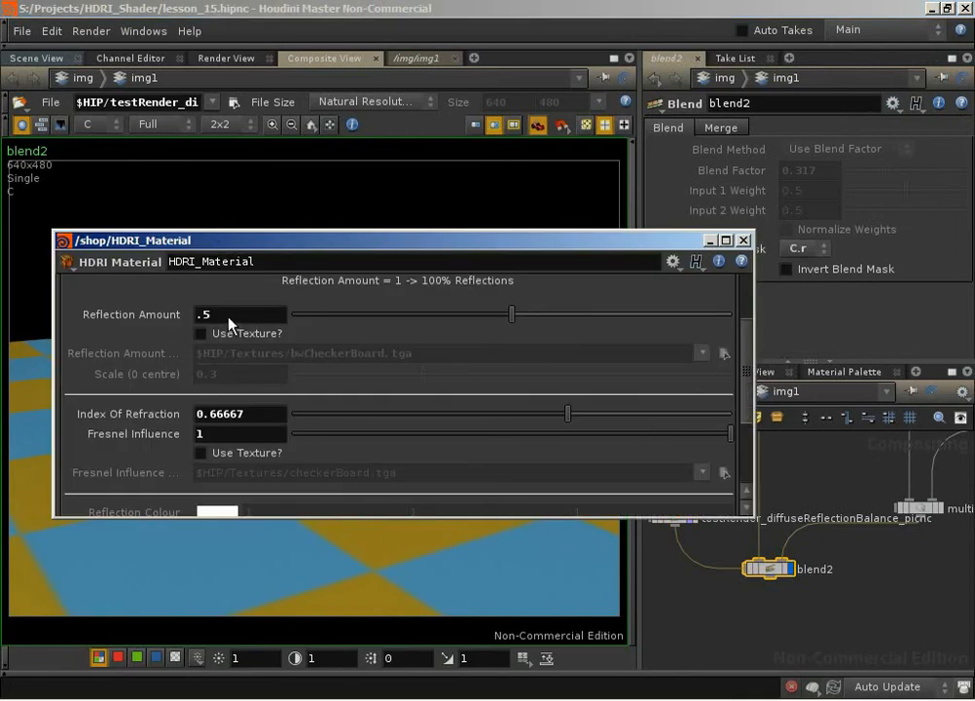
left_click_drag(754, 389, 724, 415)
left_click_drag(196, 374, 263, 377)
type(".5")
key("Return")
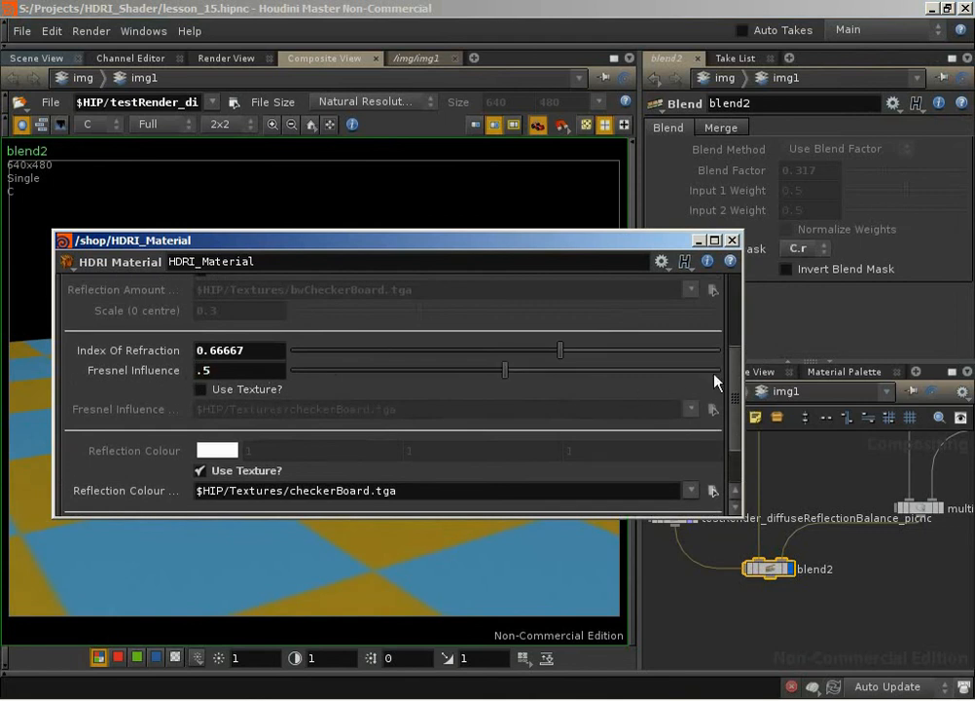
left_click_drag(732, 374, 735, 348)
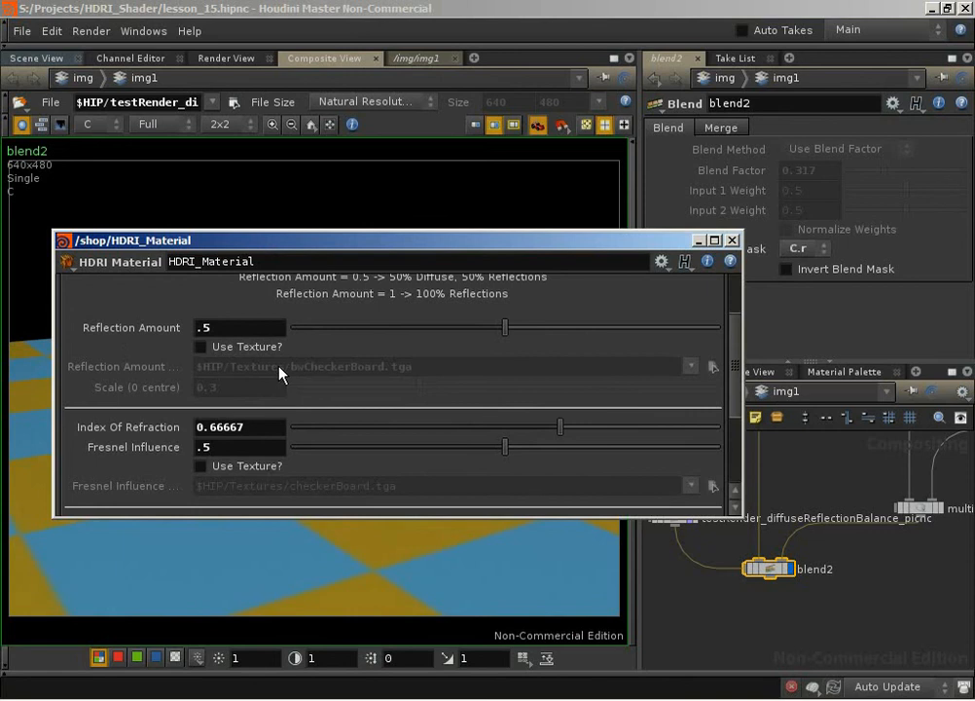
left_click(698, 240)
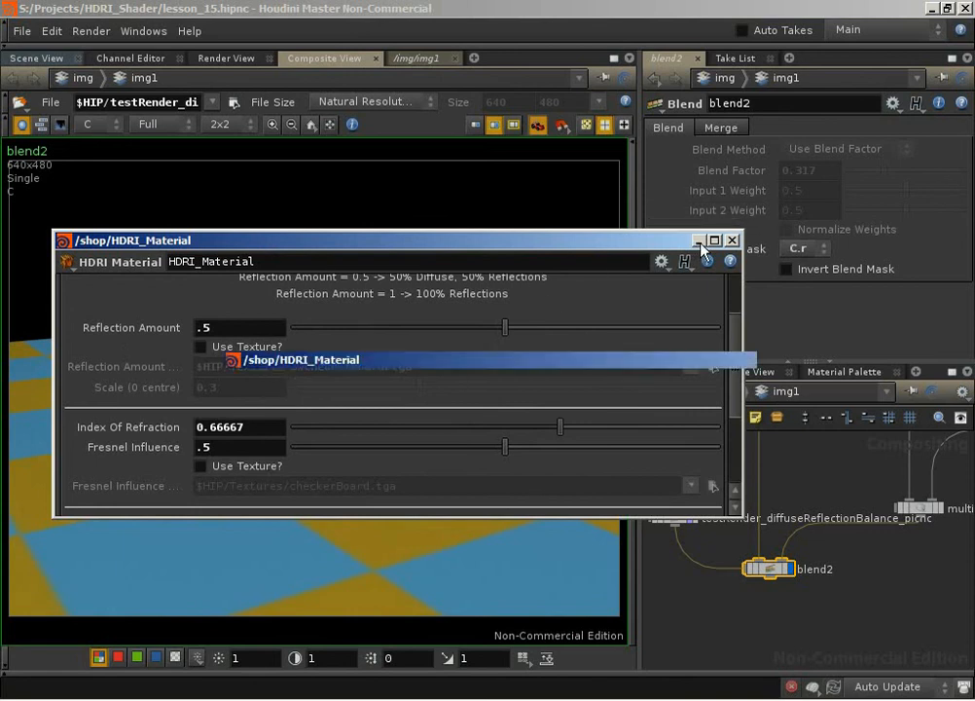
Step: Re-render mantra1 with the .5 Fresnel influence and follow mantra.exe in Windows Task Manager until it ends
left_click(672, 393)
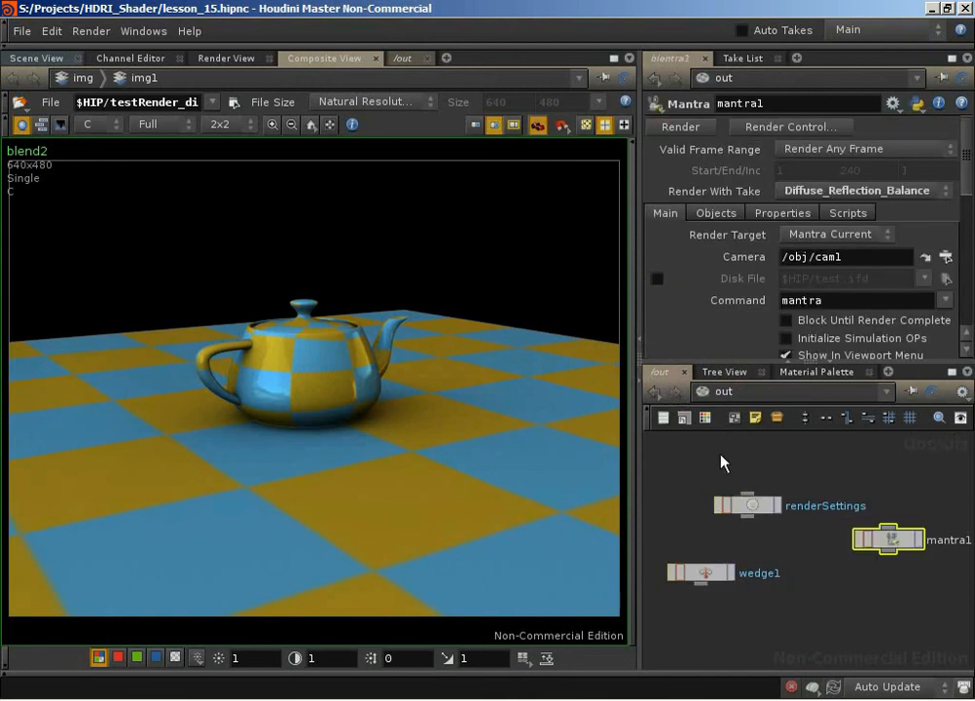
key("ctrl+shift+Escape")
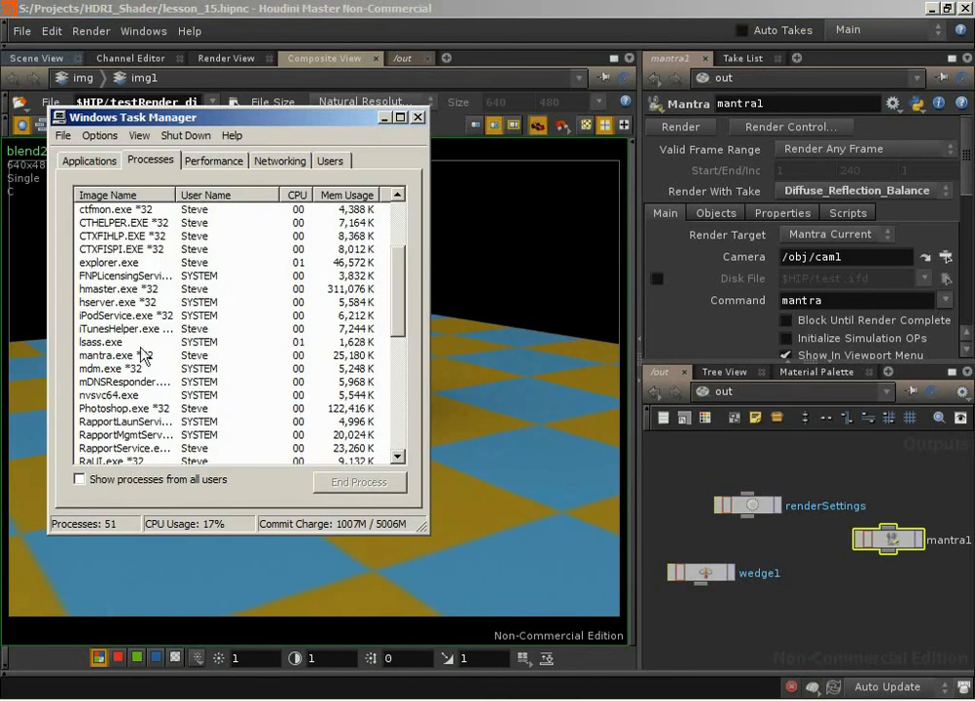
left_click(132, 357)
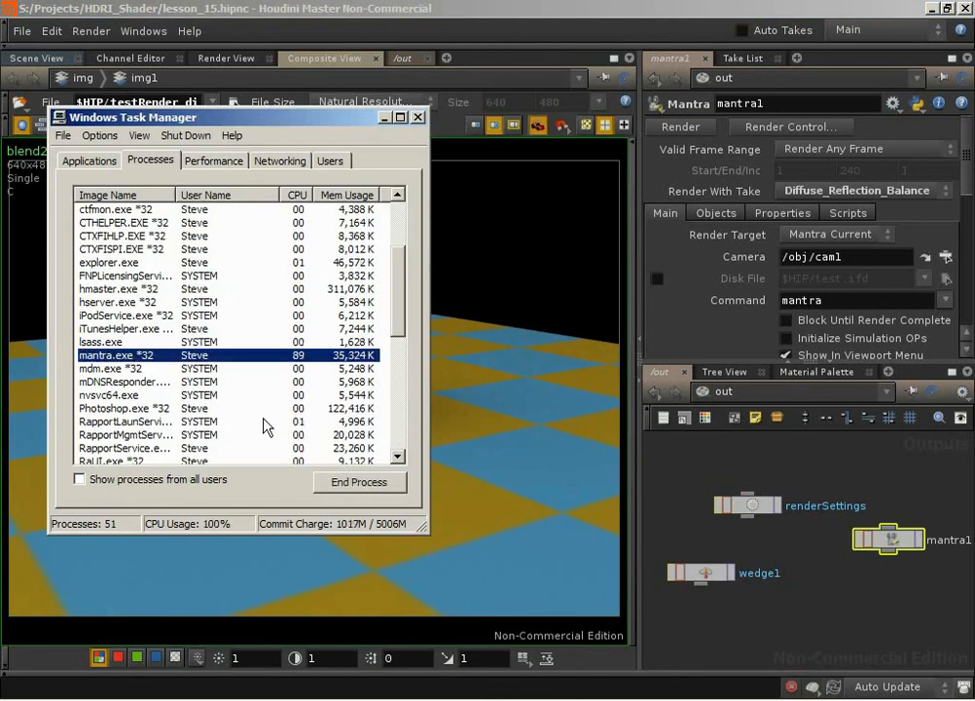
left_click(416, 118)
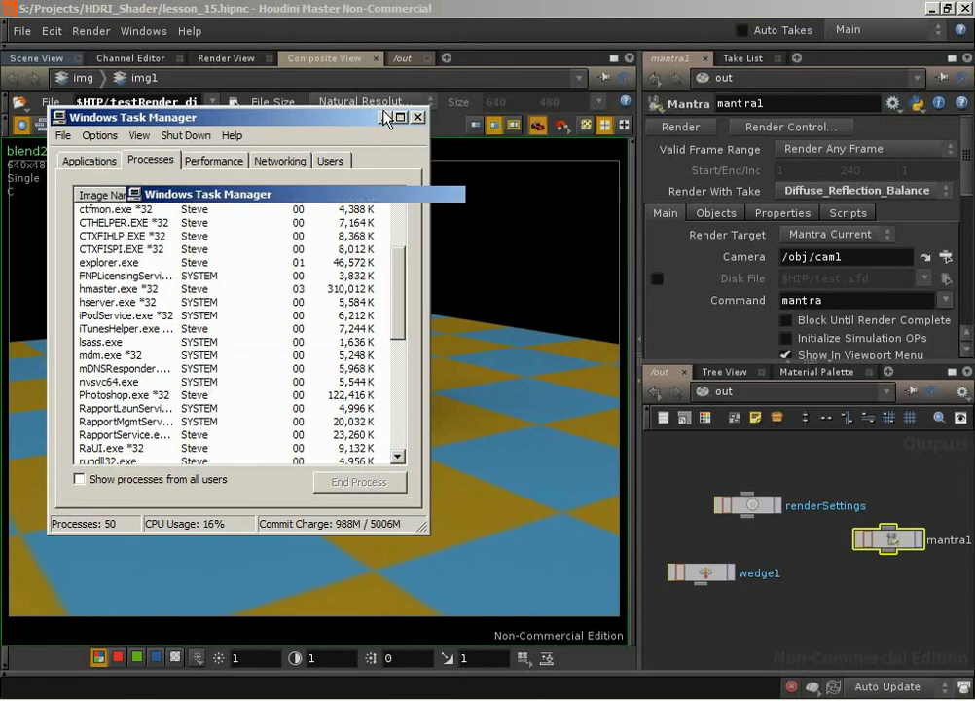
Step: Reload the testRender_diffuseReflectionBalance_picnc sequence to view the new balance pass, and display the blend2 composite
left_click(675, 516)
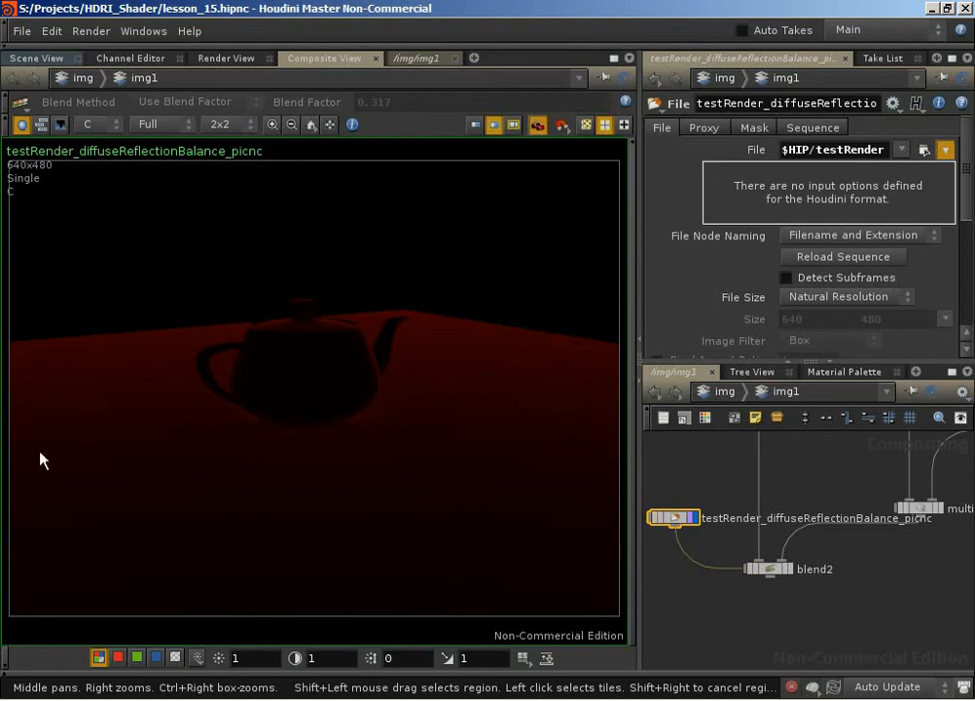
left_click(861, 257)
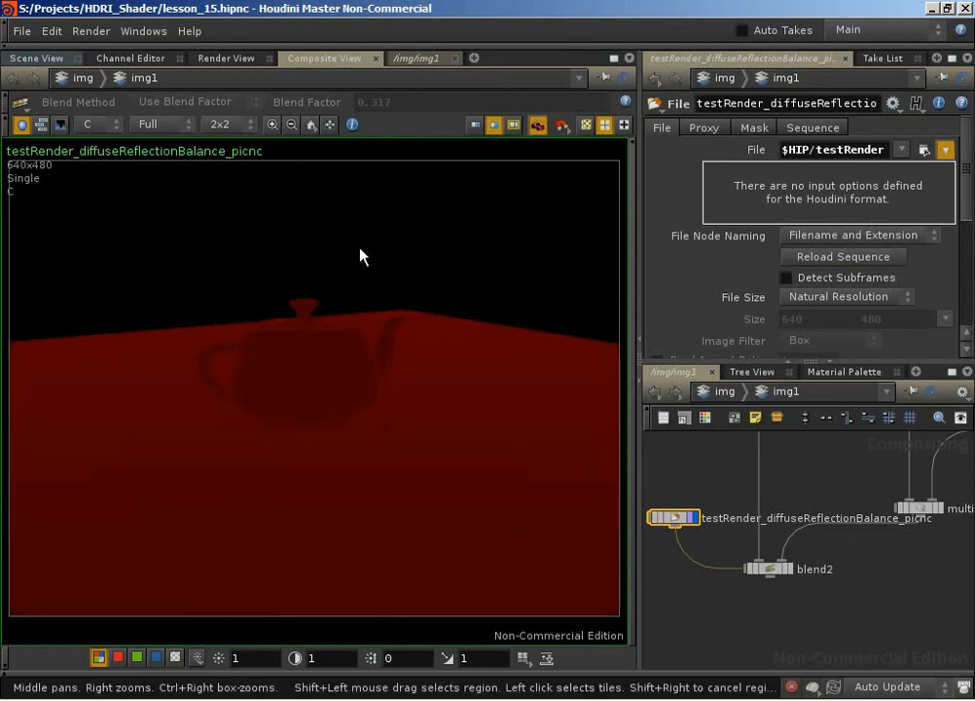
left_click(787, 569)
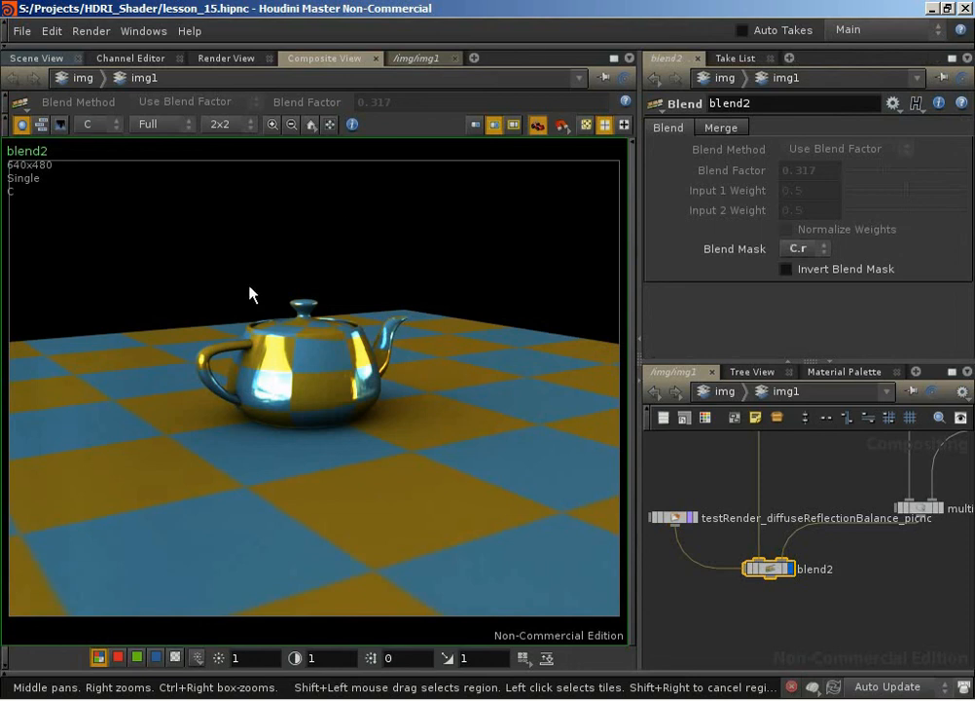
Step: Enable the Fresnel Influence texture on HDRI_Material using $HIP/Textures/bwCheckerBoard.tga, and put the parameter window away
left_click(716, 700)
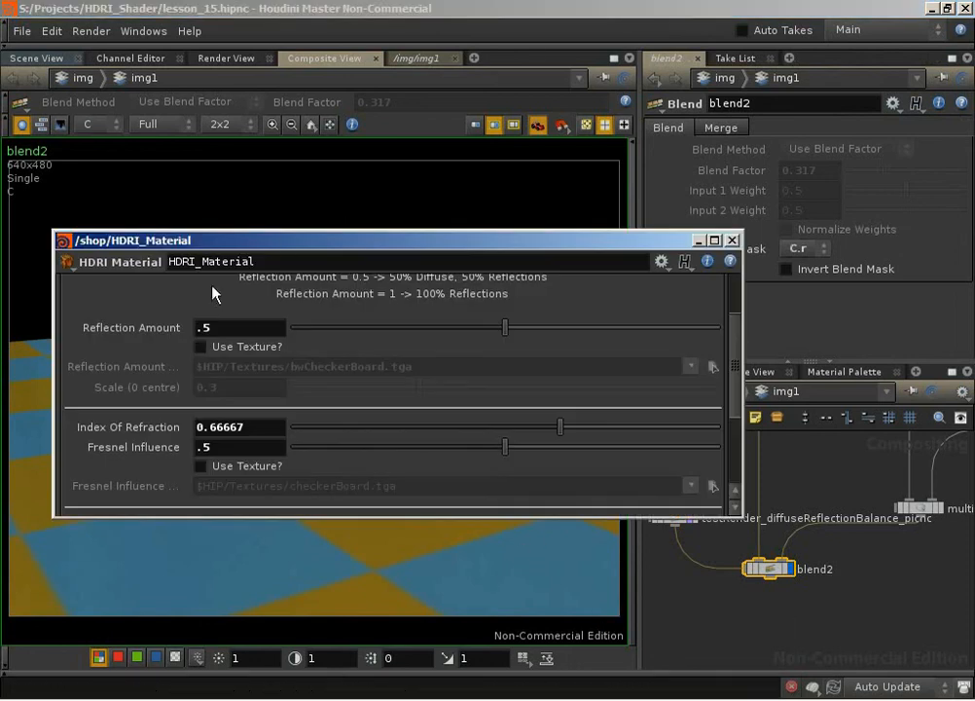
scroll(311, 445, "down", 1)
left_click(248, 440)
scroll(359, 425, "down", 2)
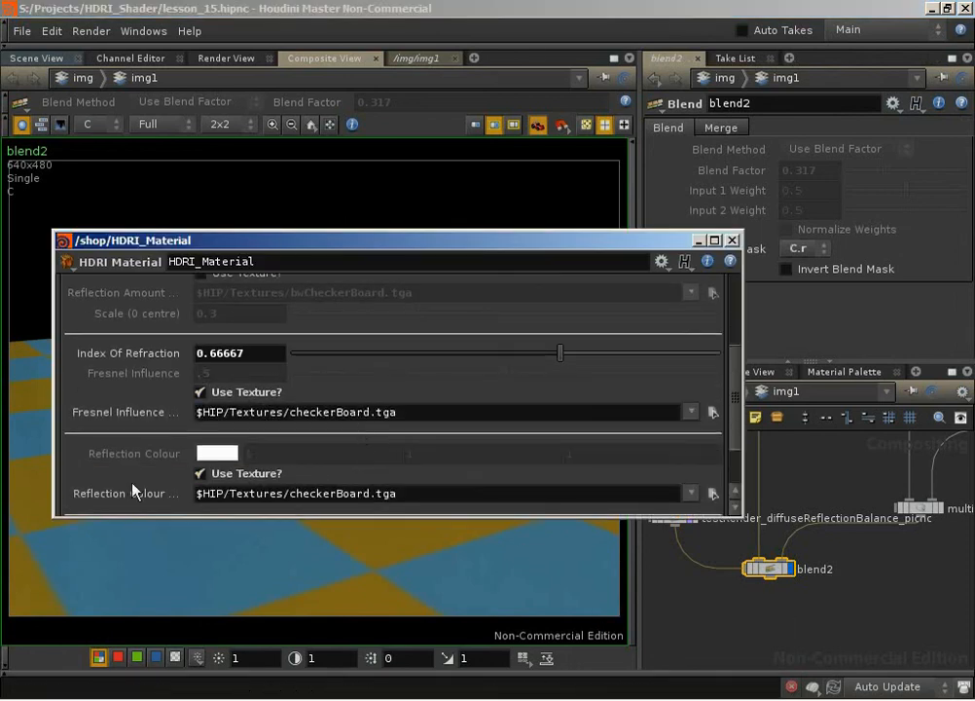
left_click(713, 412)
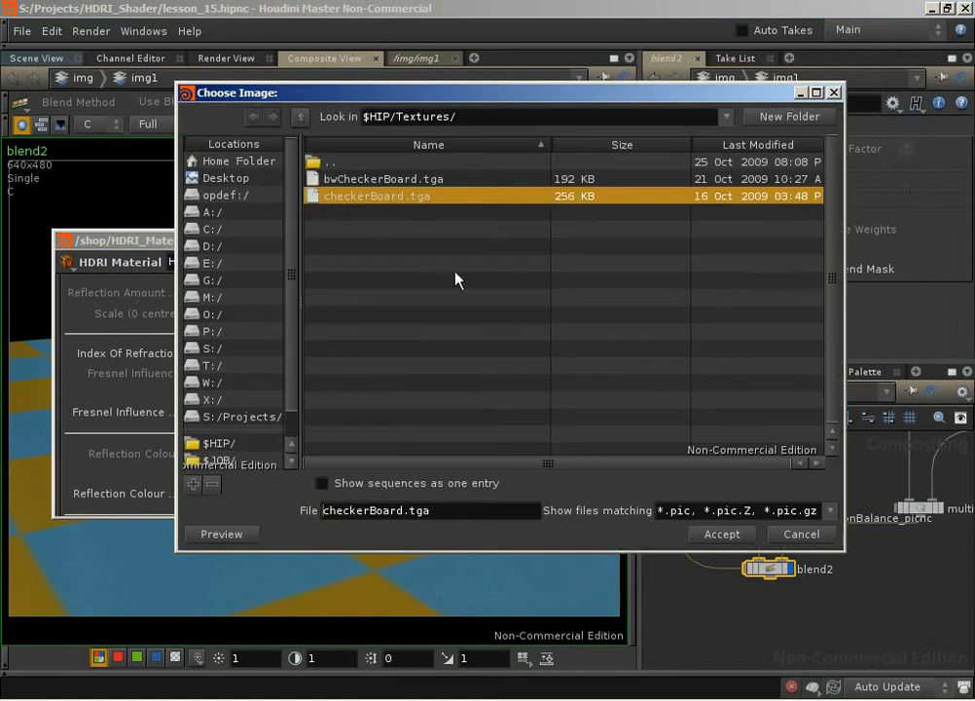
left_click(396, 182)
key("Return")
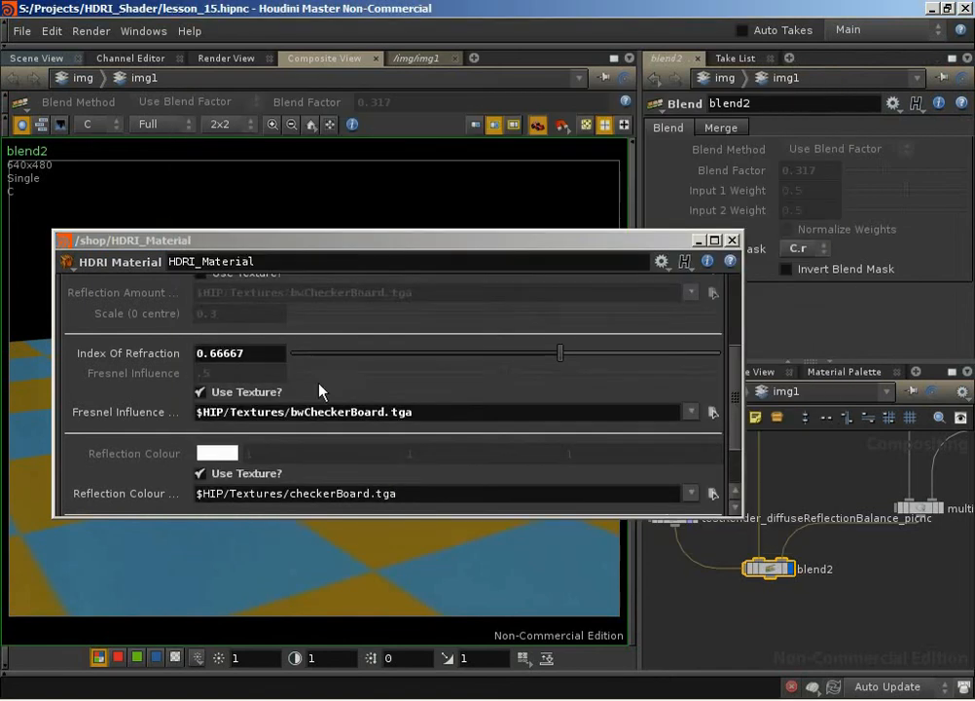
scroll(423, 381, "down", 1)
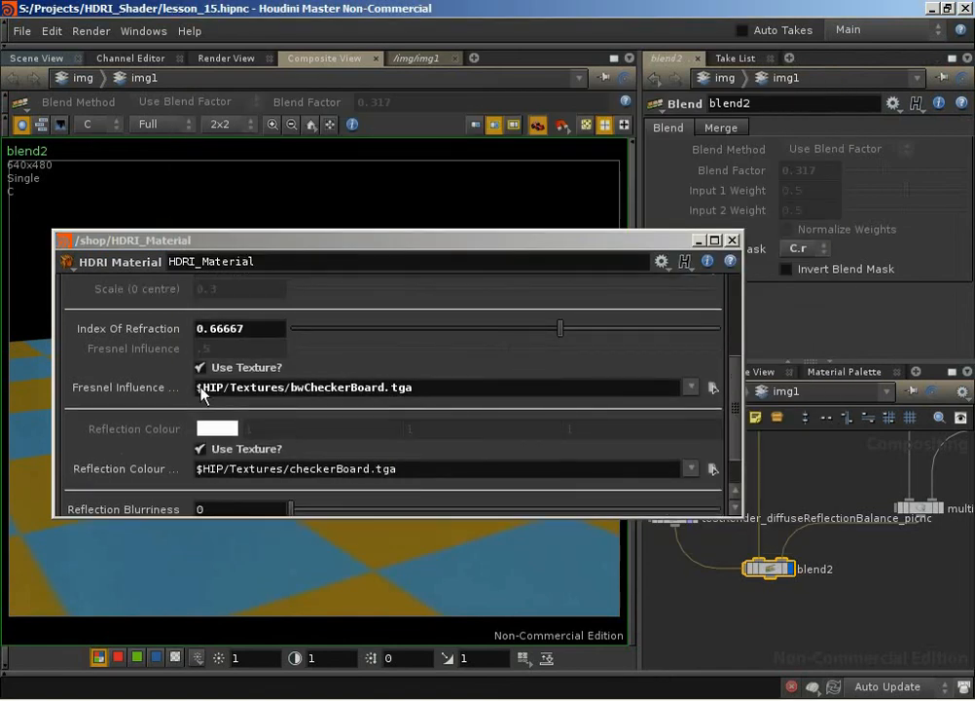
scroll(414, 431, "up", 3)
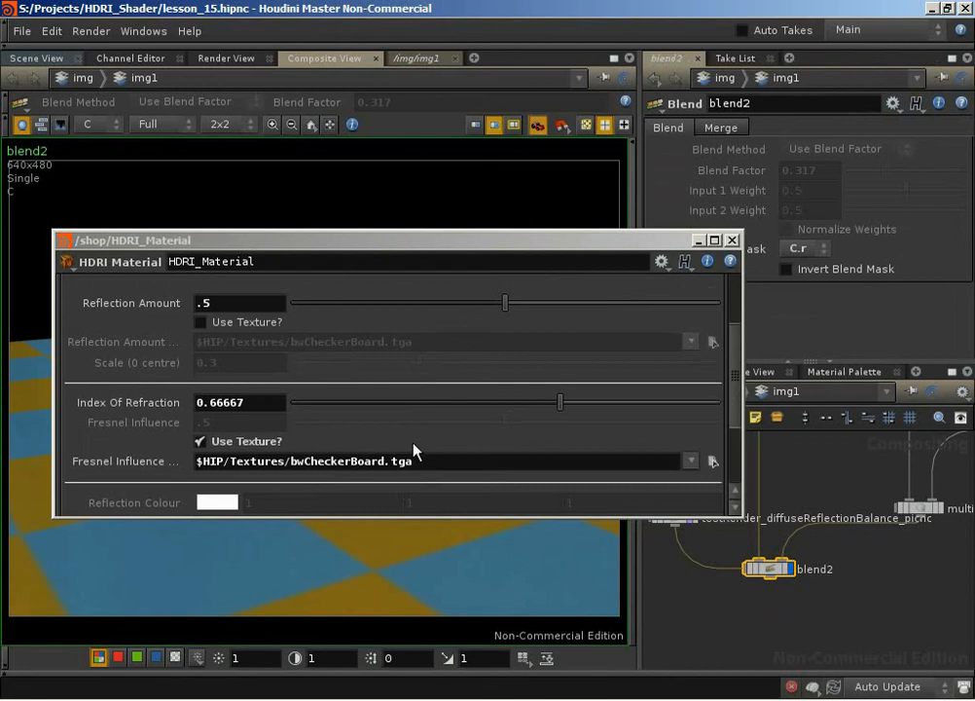
scroll(414, 451, "down", 2)
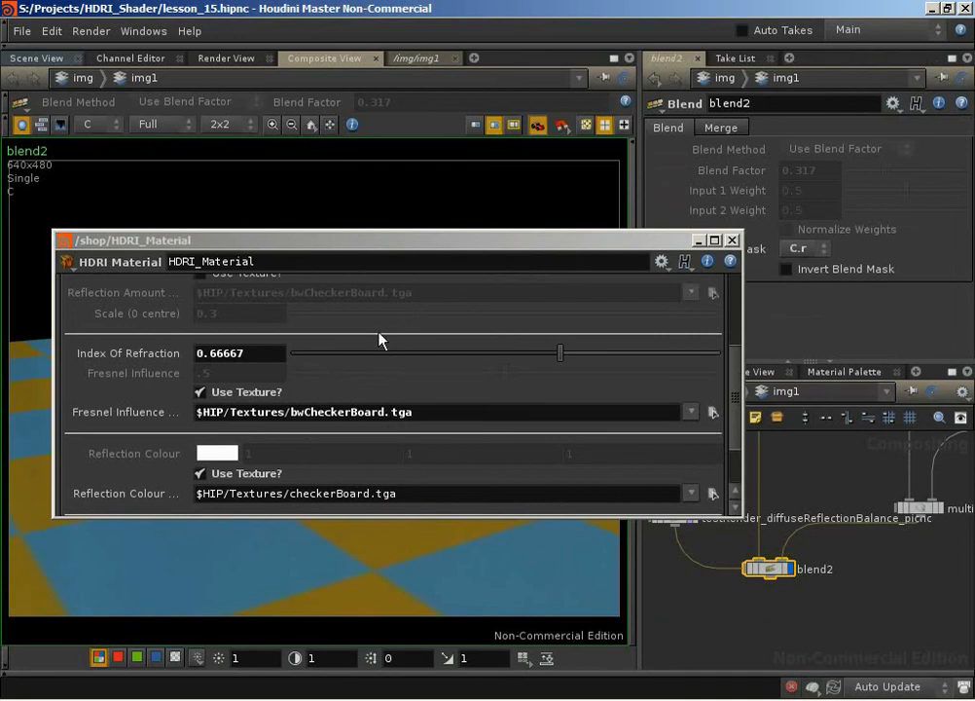
scroll(386, 331, "up", 6)
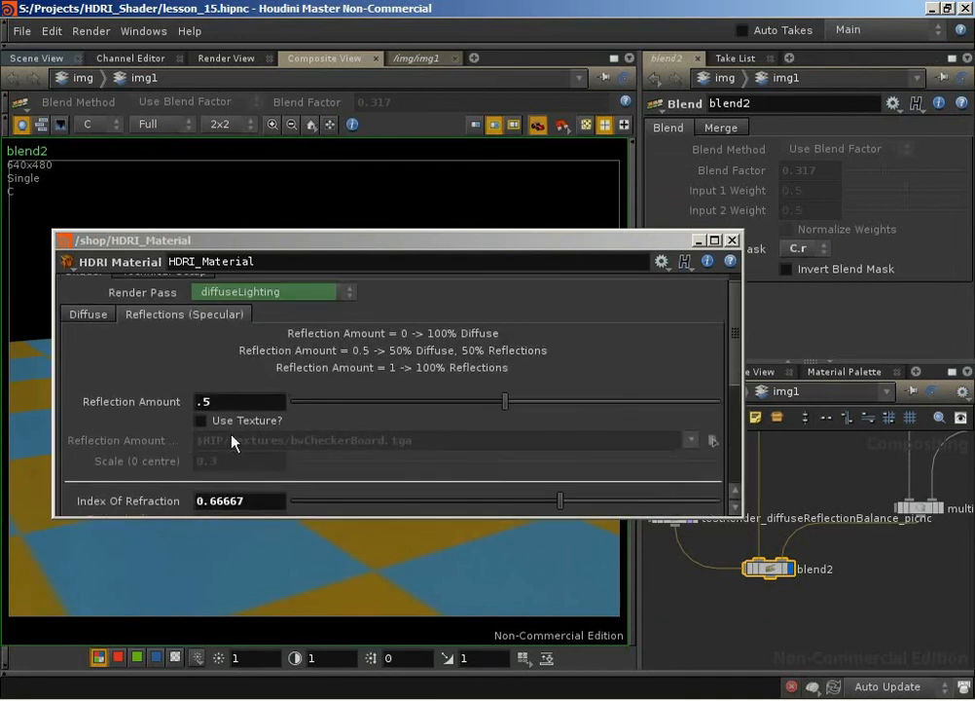
scroll(474, 409, "down", 9)
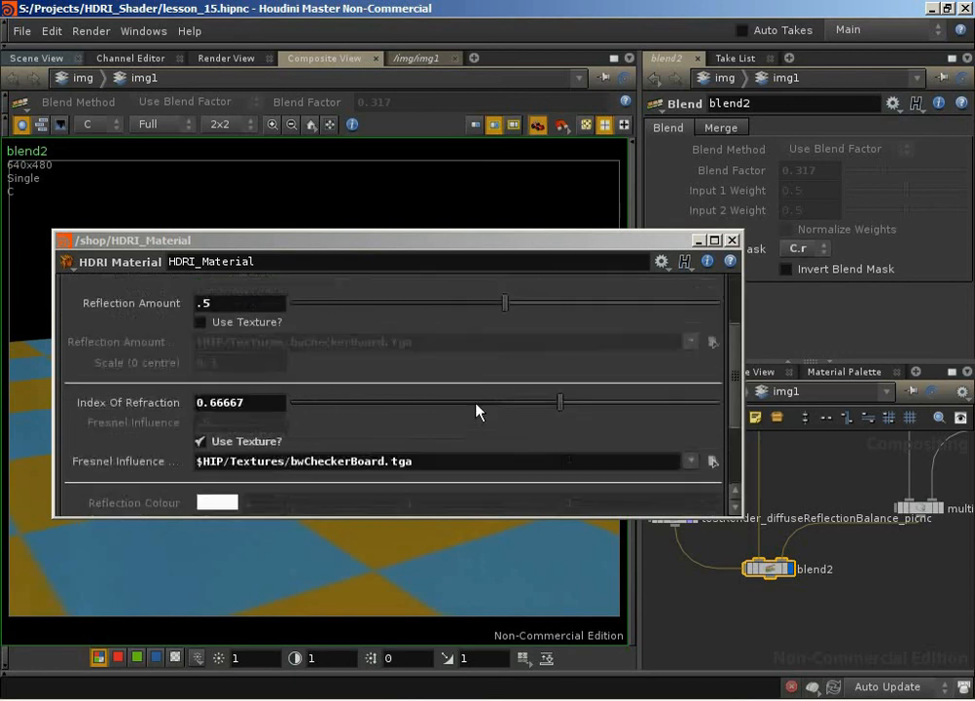
left_click(732, 239)
Step: Re-render mantra1 with the textured Fresnel influence and watch the mantra.exe process in Windows Task Manager until it finishes
left_click(679, 394)
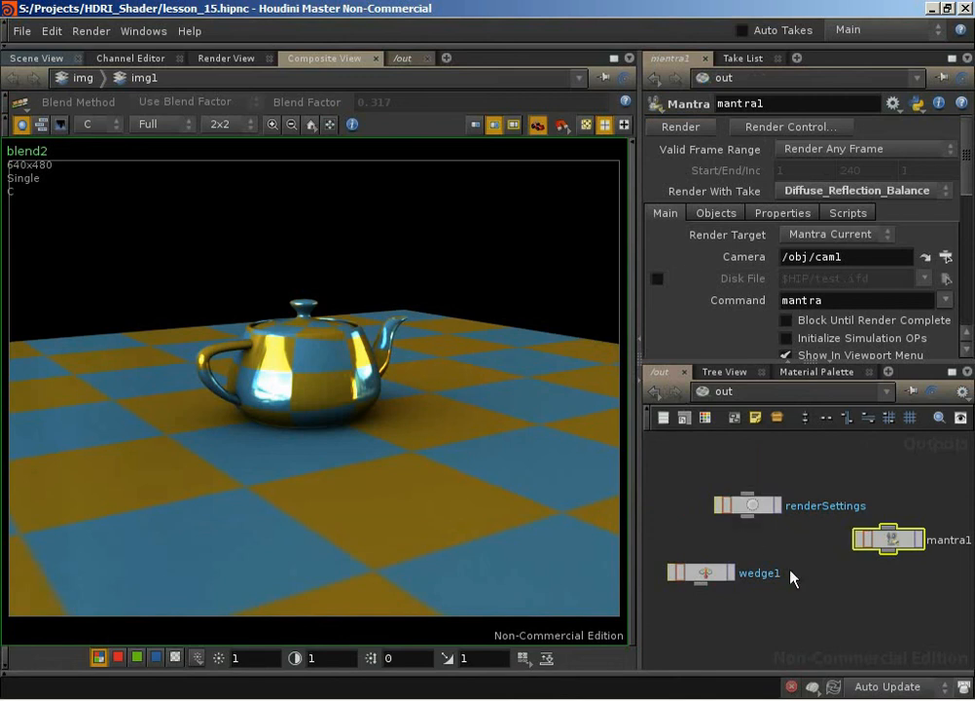
key("ctrl+shift+Escape")
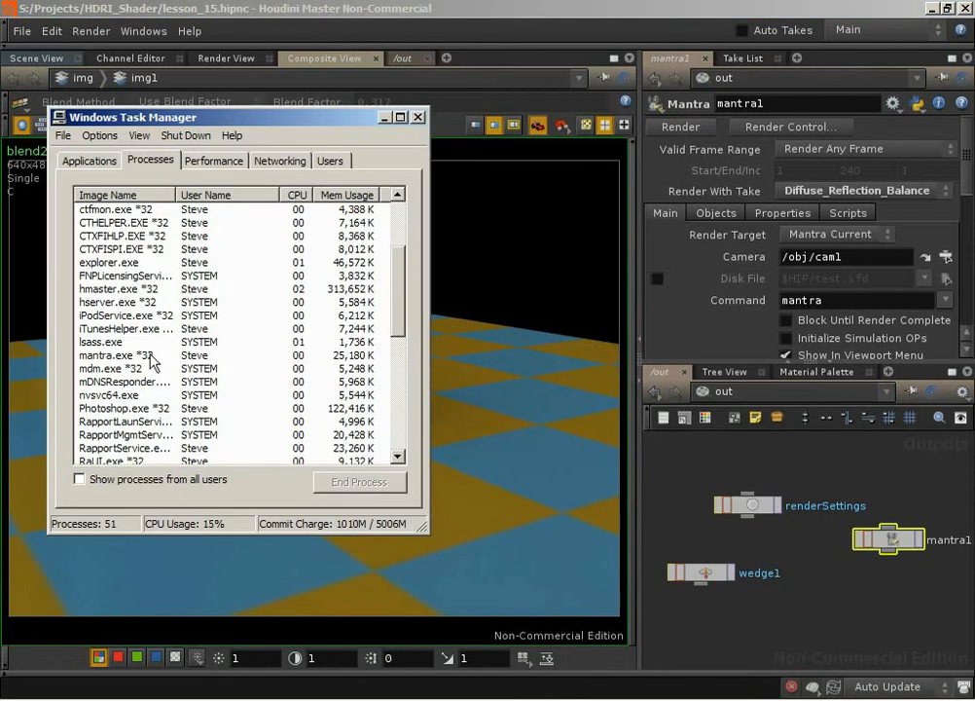
left_click(148, 355)
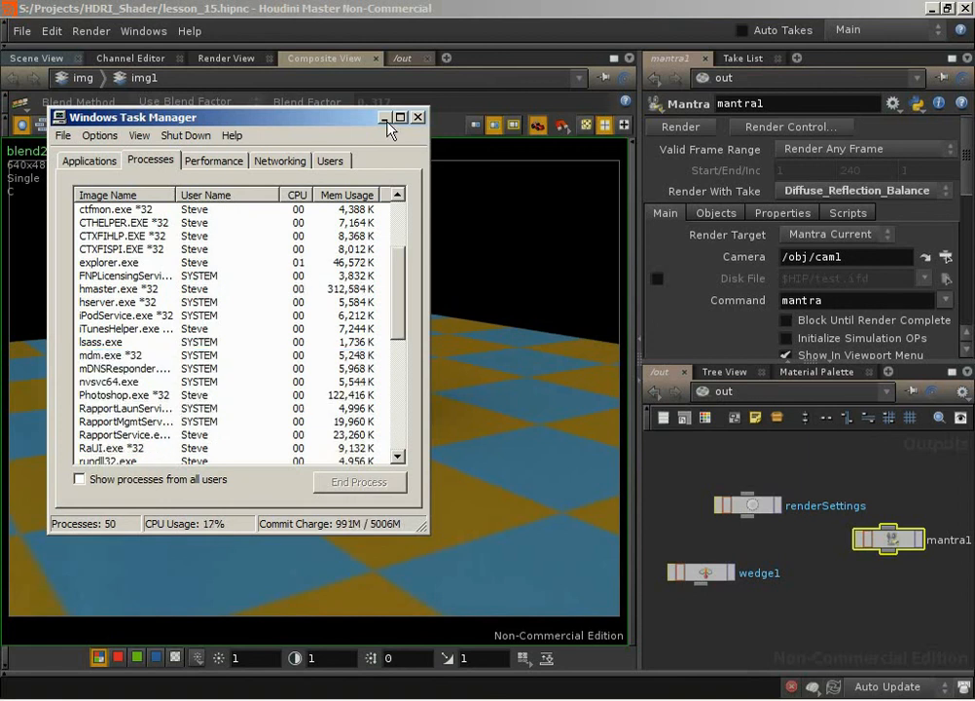
Step: Display and reload testRender_diffuseReflectionBalance_picnc in the img1 network, and view only its red channel
left_click(768, 471)
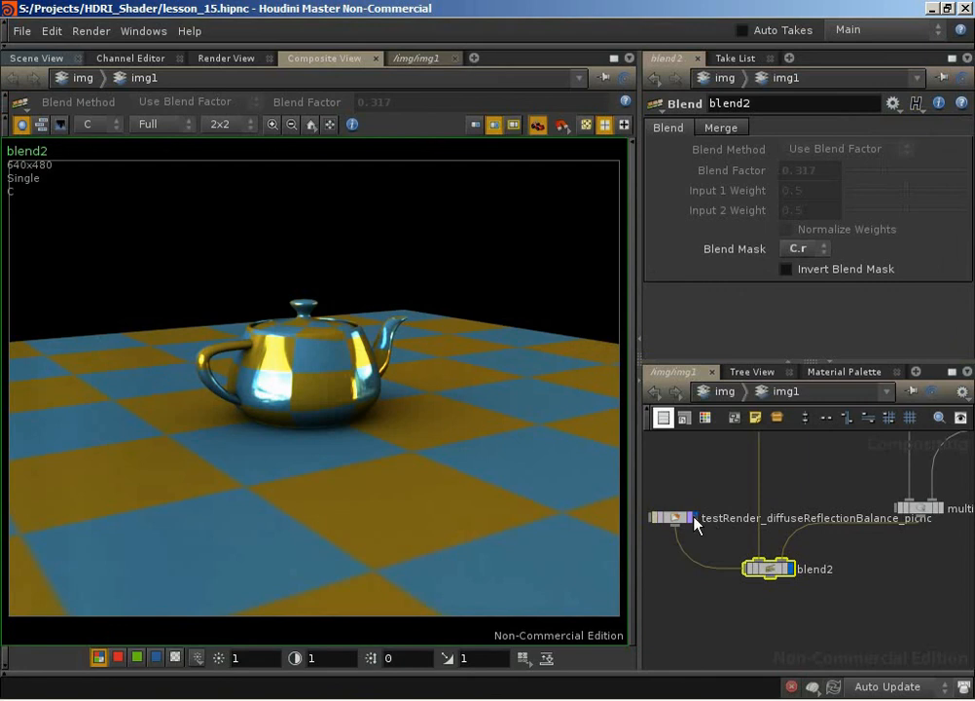
left_click(693, 517)
left_click(774, 256)
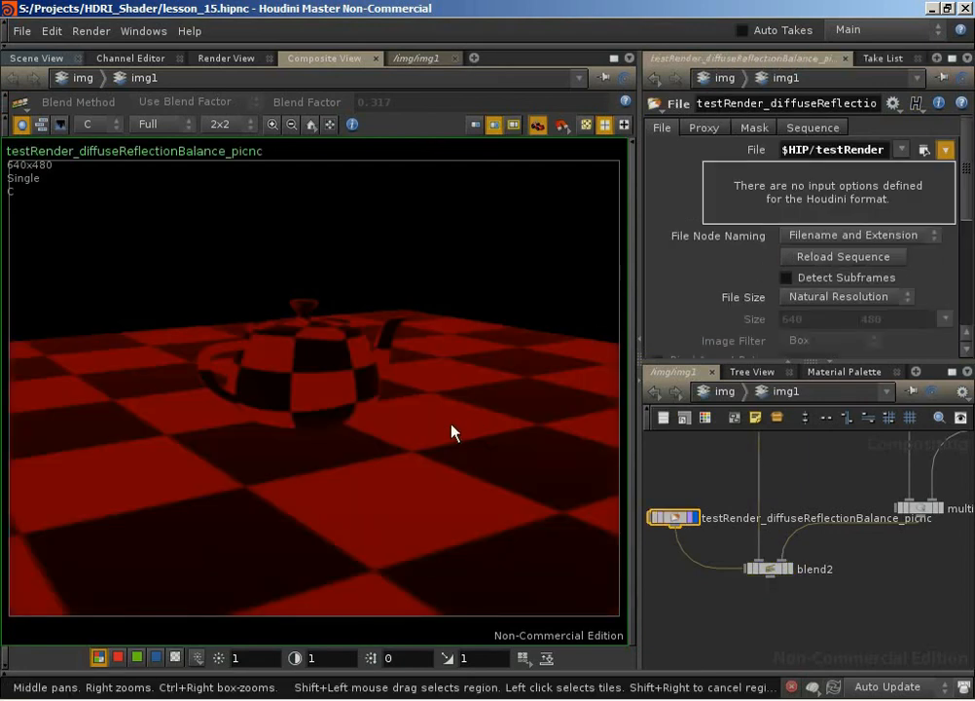
left_click(118, 658)
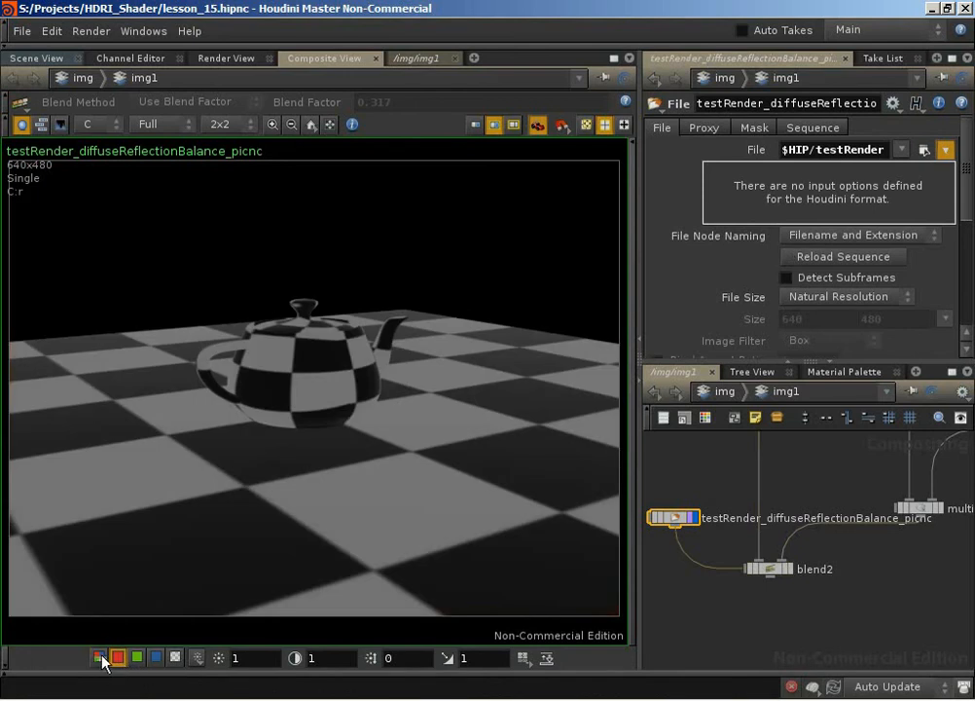
Step: Review HDRI_Material's Reflection Amount and Fresnel Influence texture settings, and minimise the parameter window
left_click(438, 699)
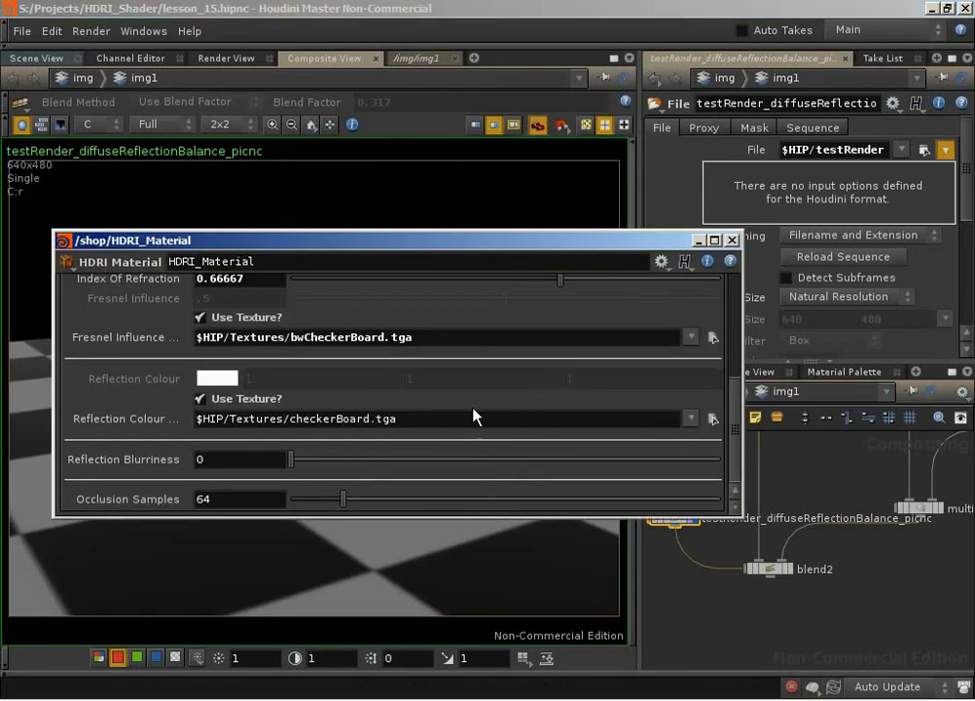
scroll(418, 417, "up", 5)
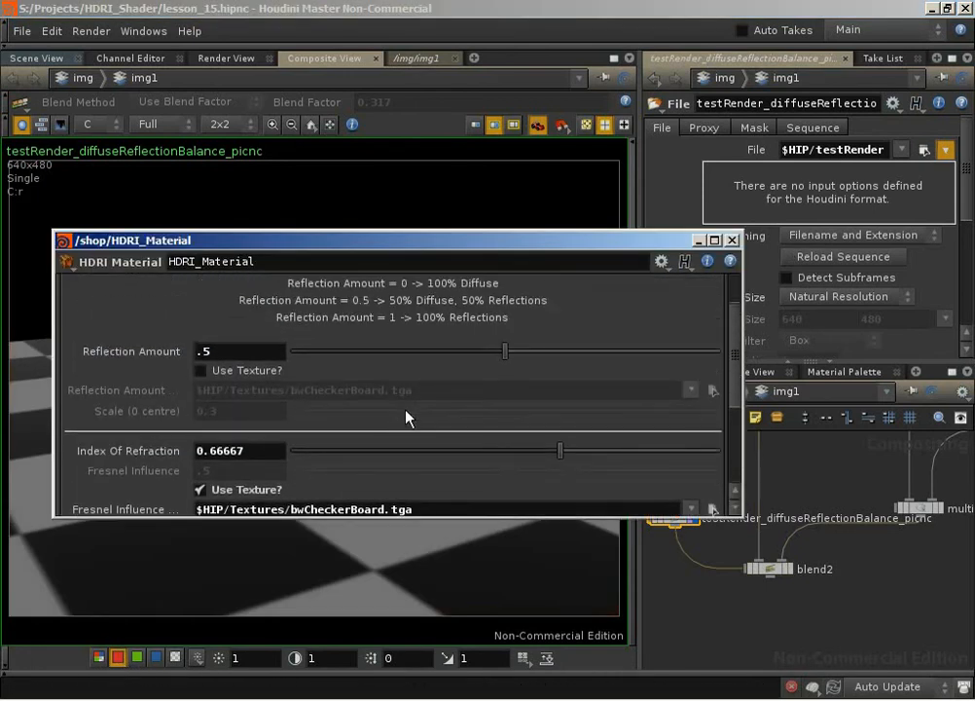
scroll(386, 418, "down", 5)
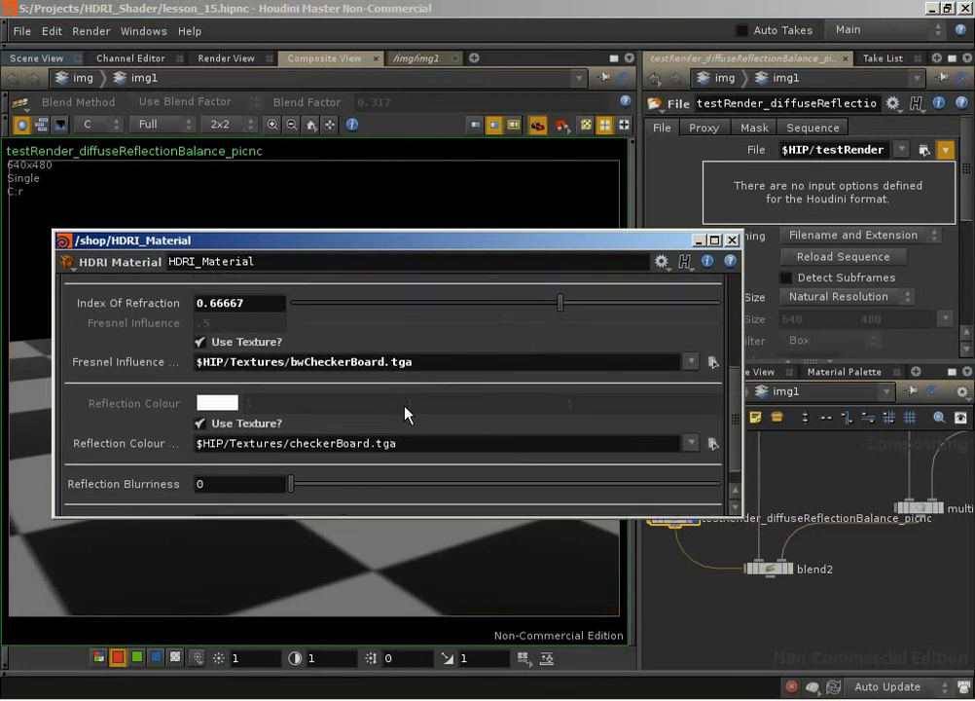
left_click(700, 240)
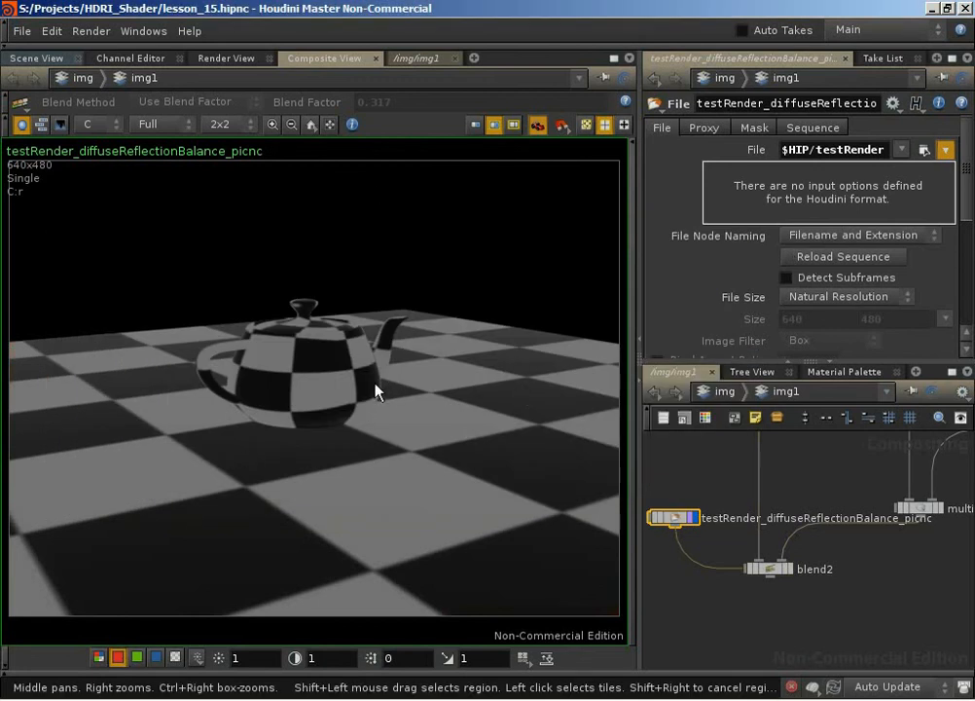
Step: Examine the Fresnel falloff in the dark checker squares along the teapot's spout and the body edge beside it
middle_click_drag(374, 393, 379, 385)
right_click_drag(361, 385, 584, 368)
middle_click_drag(240, 366, 226, 403)
right_click_drag(227, 407, 281, 399)
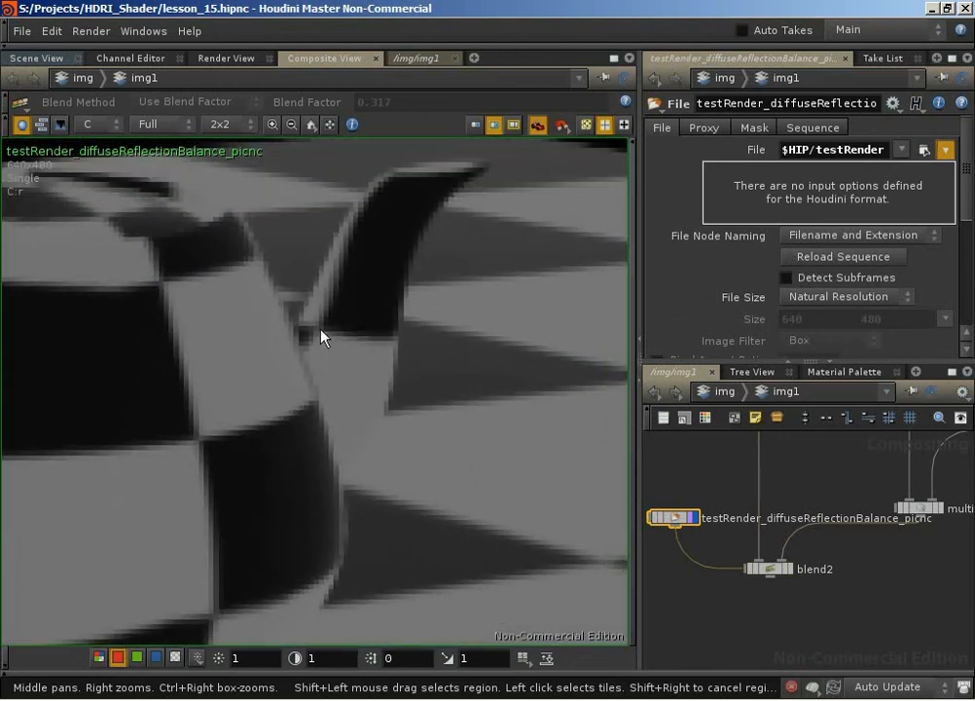
right_click_drag(322, 336, 95, 331)
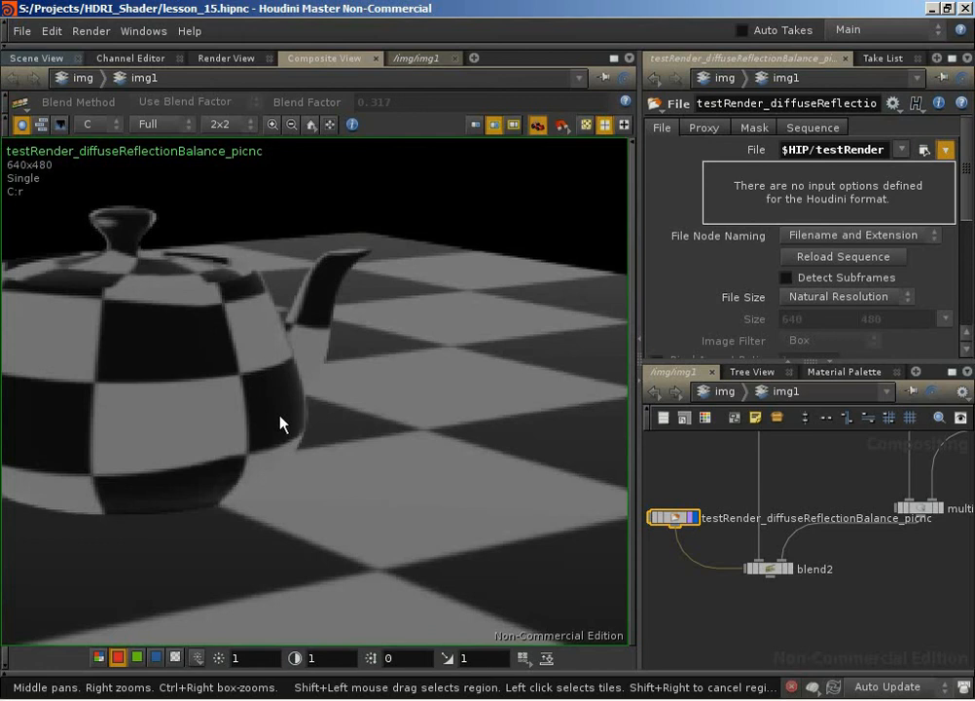
scroll(251, 430, "up", 10)
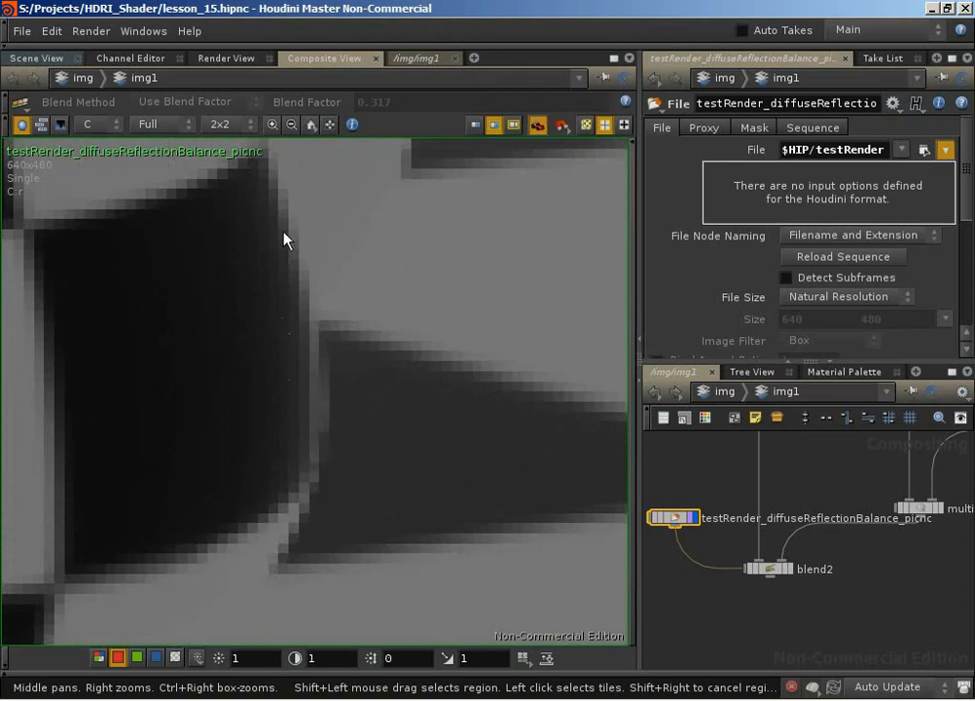
scroll(212, 339, "down", 10)
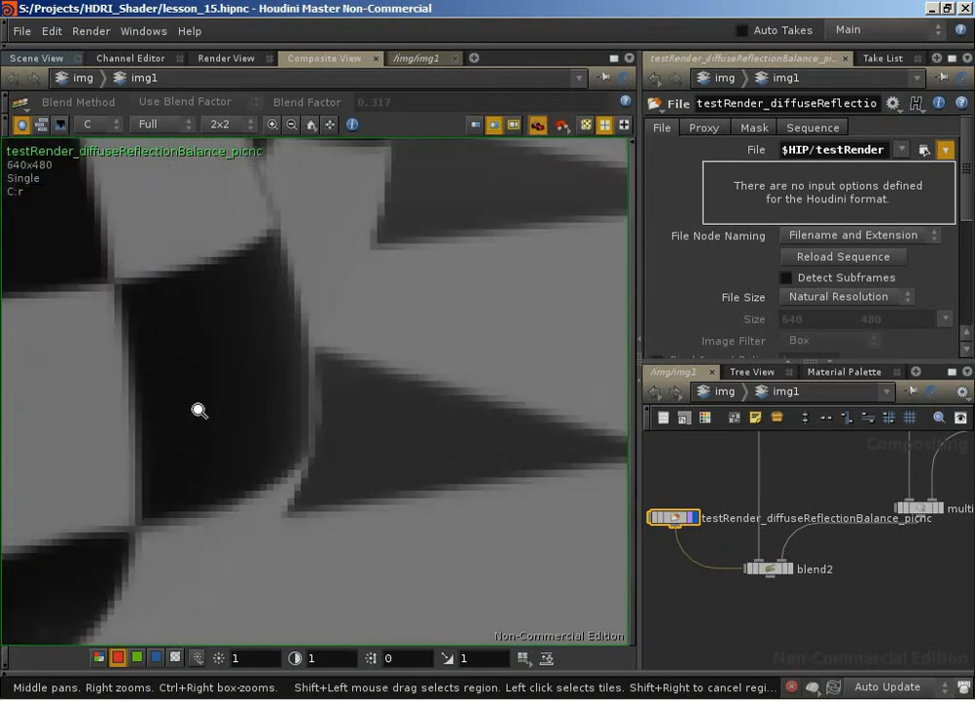
right_click_drag(225, 440, 278, 396)
middle_click_drag(278, 396, 230, 429)
right_click_drag(230, 430, 283, 429)
middle_click_drag(283, 429, 326, 419)
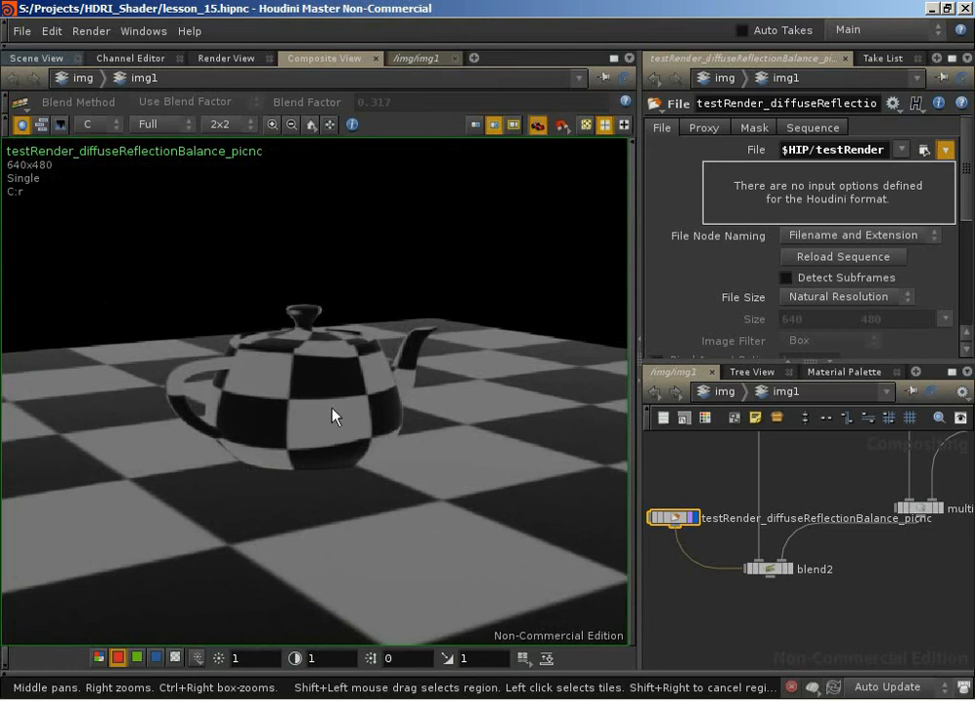
Step: Compare the dark and light checker squares around the teapot's base, front and handle in the balance pass
right_click_drag(380, 495, 563, 465)
middle_click_drag(562, 465, 635, 508)
right_click_drag(375, 516, 457, 510)
middle_click_drag(457, 510, 450, 500)
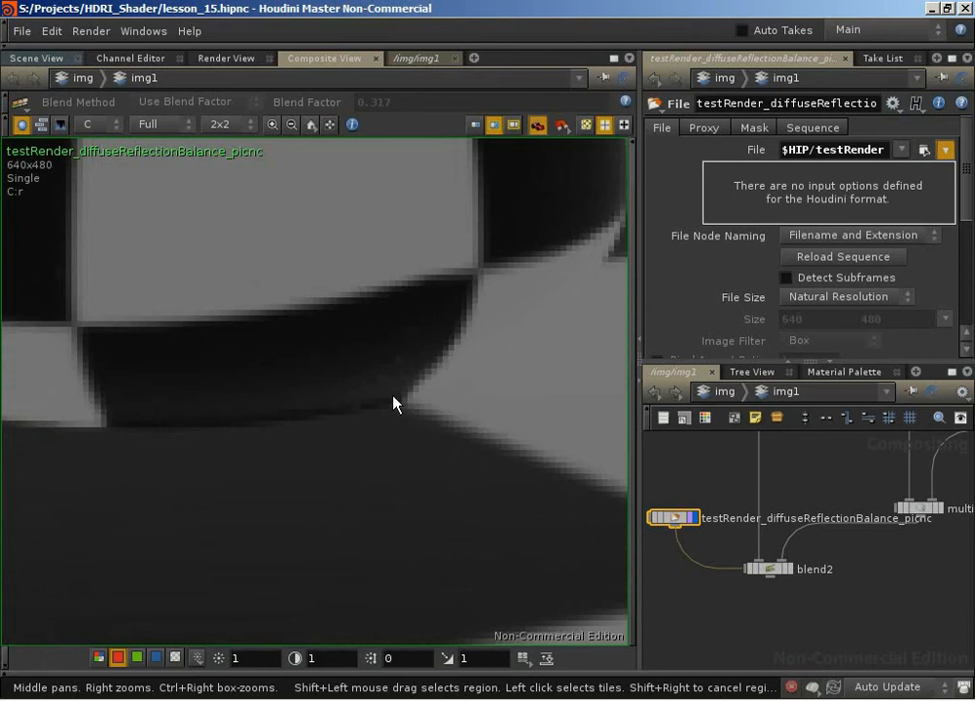
right_click_drag(375, 386, 399, 294)
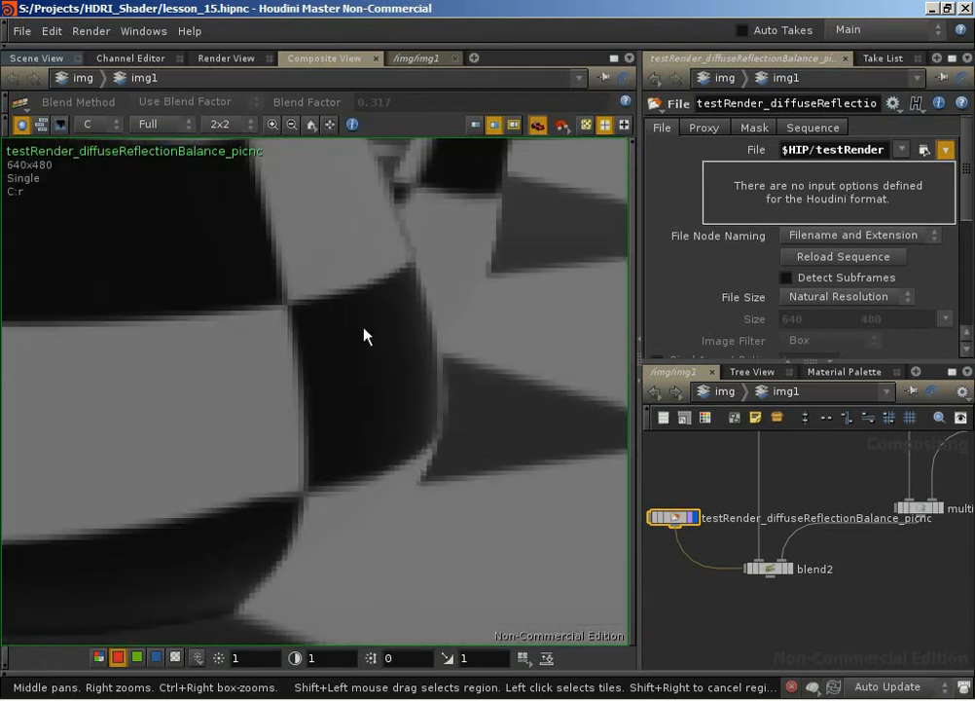
right_click_drag(364, 336, 339, 389)
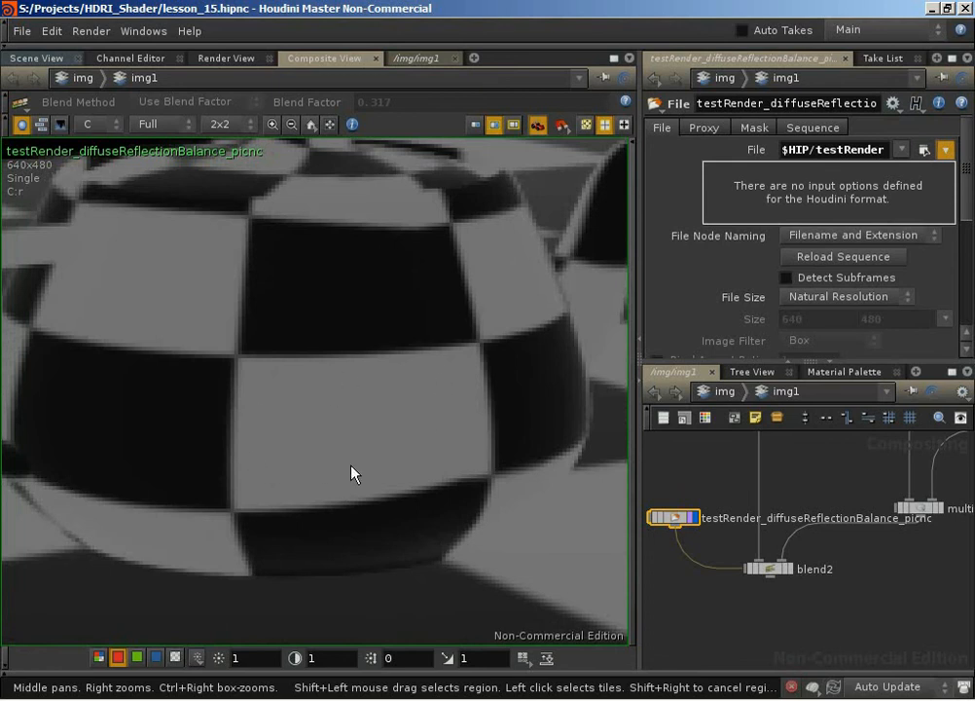
right_click_drag(355, 472, 276, 337)
right_click_drag(331, 390, 216, 307)
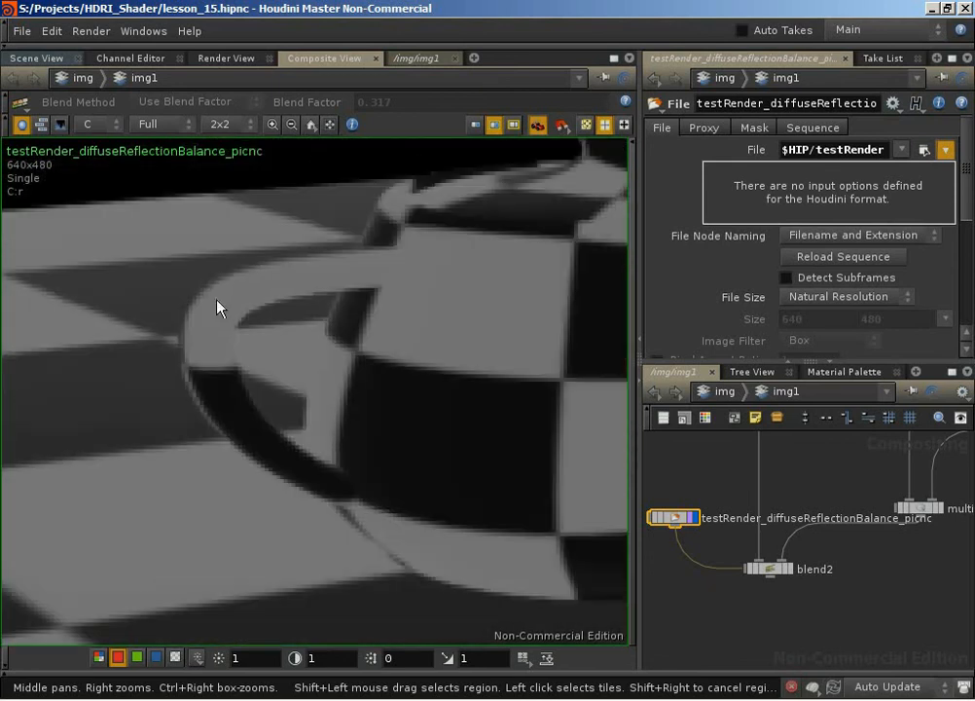
Step: Display the blend2 composite in full colour instead of only its red channel, with the whole teapot in frame
middle_click_drag(356, 443, 218, 259)
right_click_drag(335, 350, 223, 363)
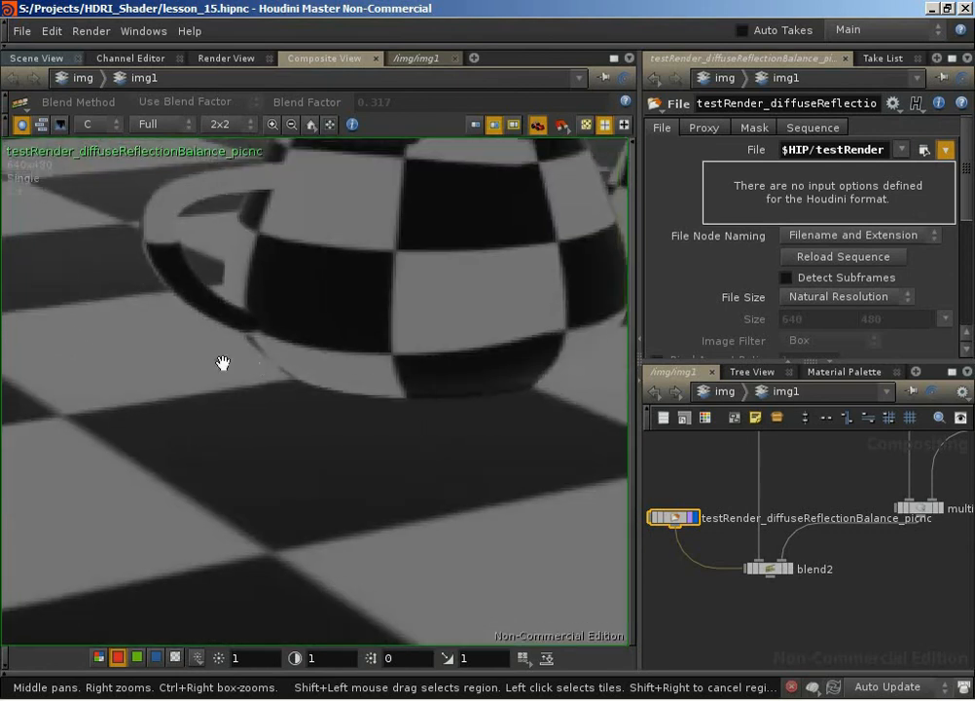
middle_click_drag(223, 363, 376, 415)
right_click_drag(236, 445, 204, 481)
middle_click_drag(204, 481, 15, 406)
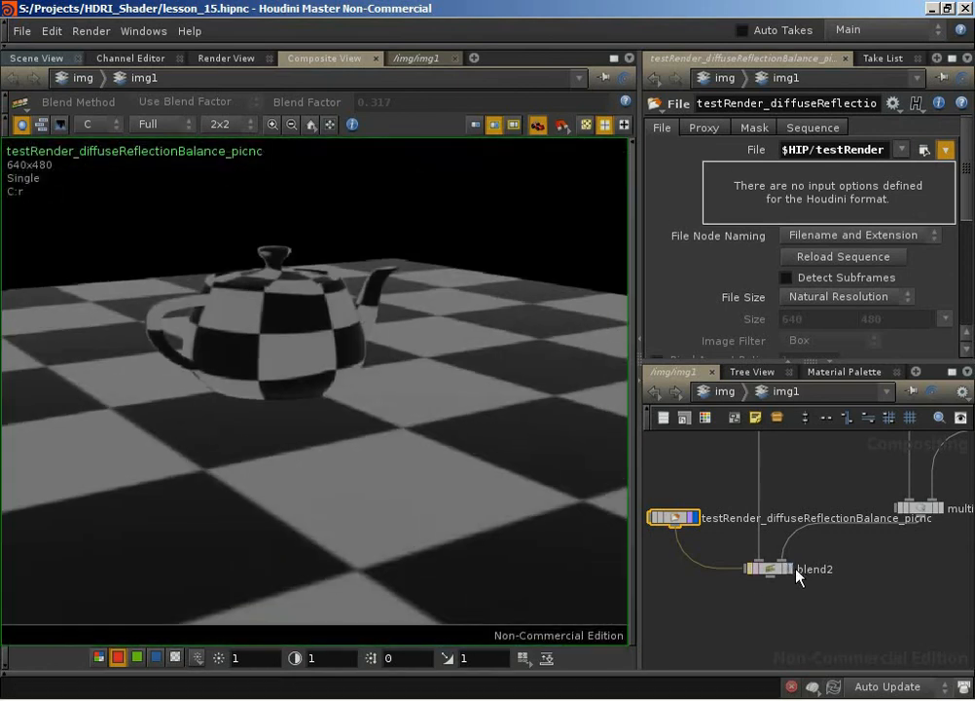
left_click(773, 568)
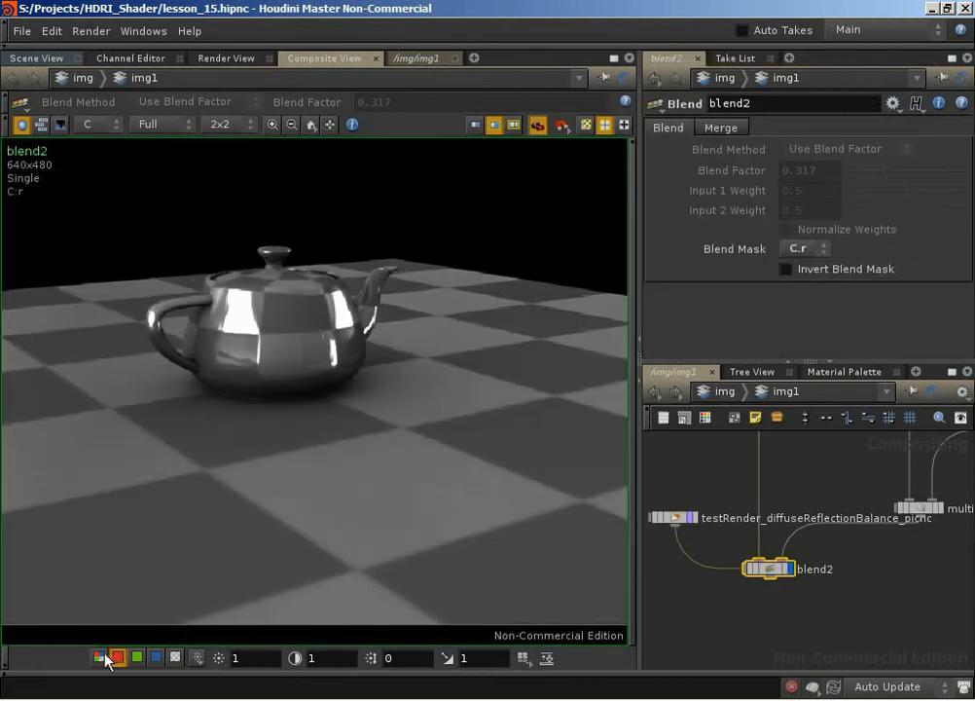
left_click(98, 657)
right_click_drag(270, 469, 246, 492)
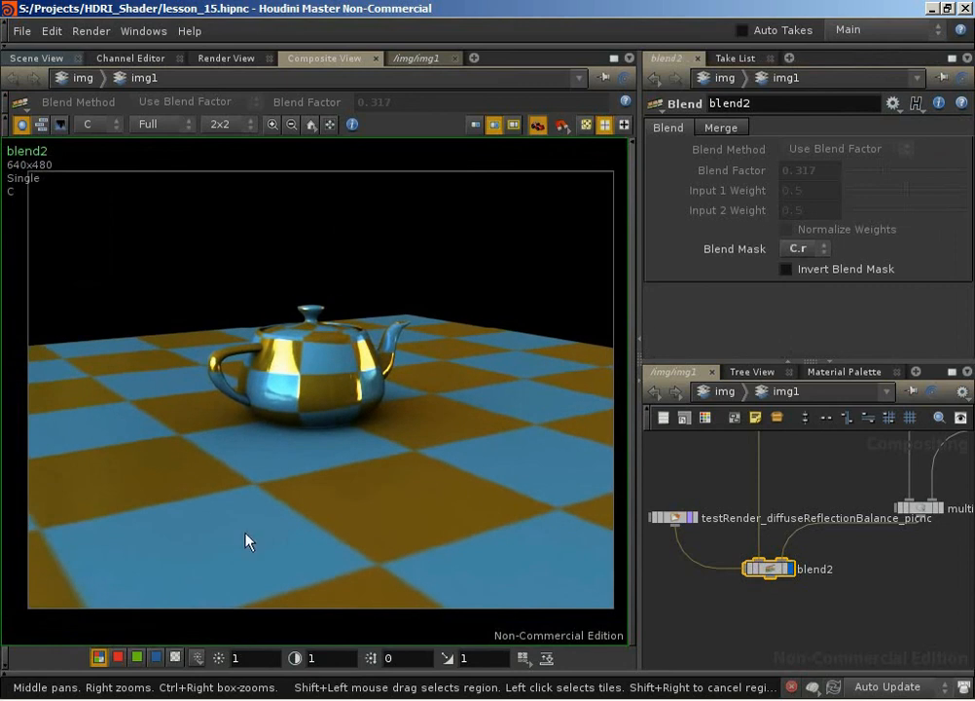
right_click_drag(247, 542, 251, 519)
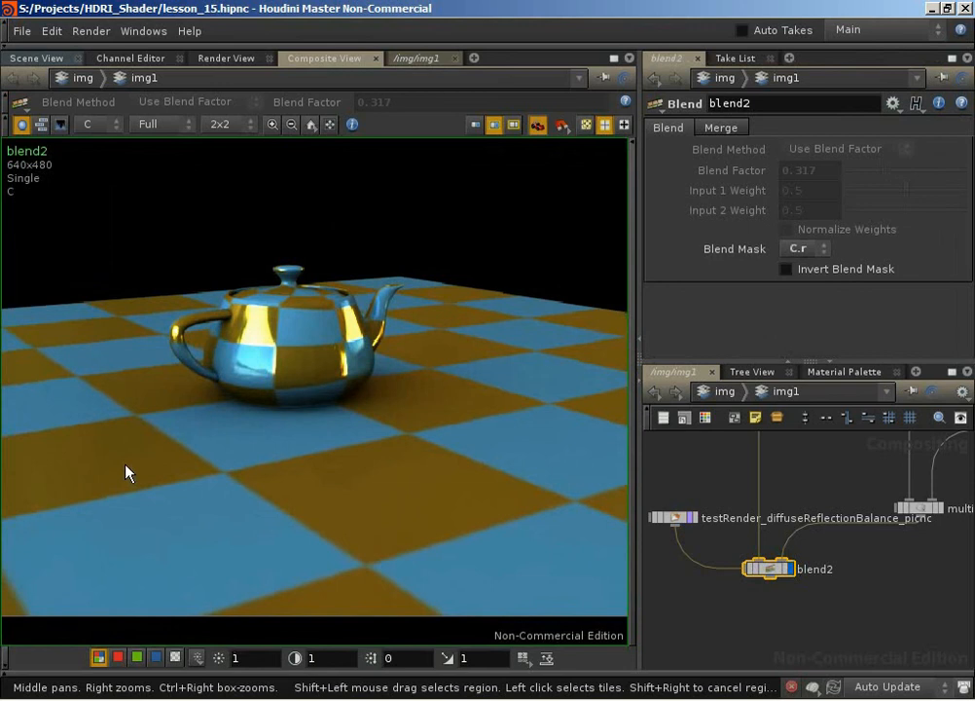
Step: Review HDRI_Material's Reflection Amount, Index Of Refraction and Fresnel Influence texture settings, and close its parameter window
left_click(721, 699)
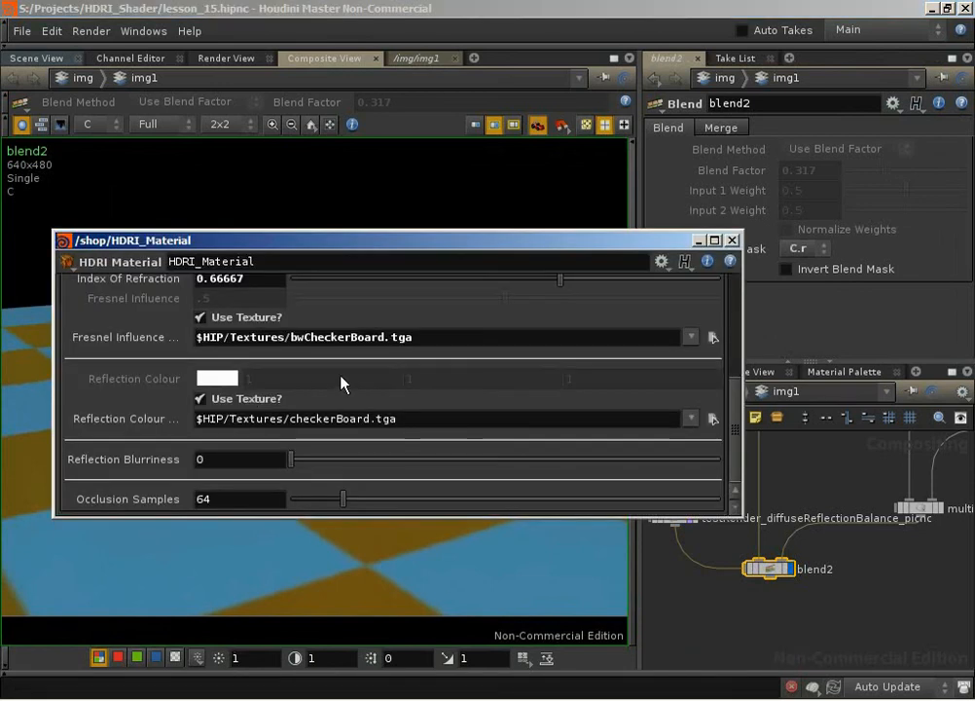
scroll(388, 412, "up", 2)
scroll(388, 419, "up", 3)
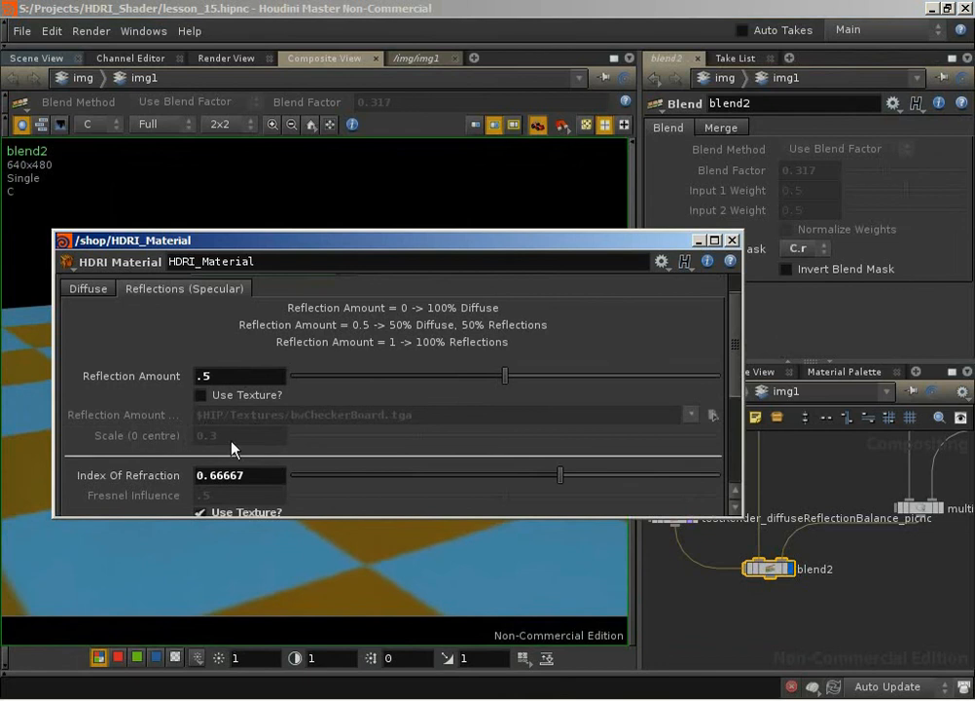
scroll(232, 448, "down", 5)
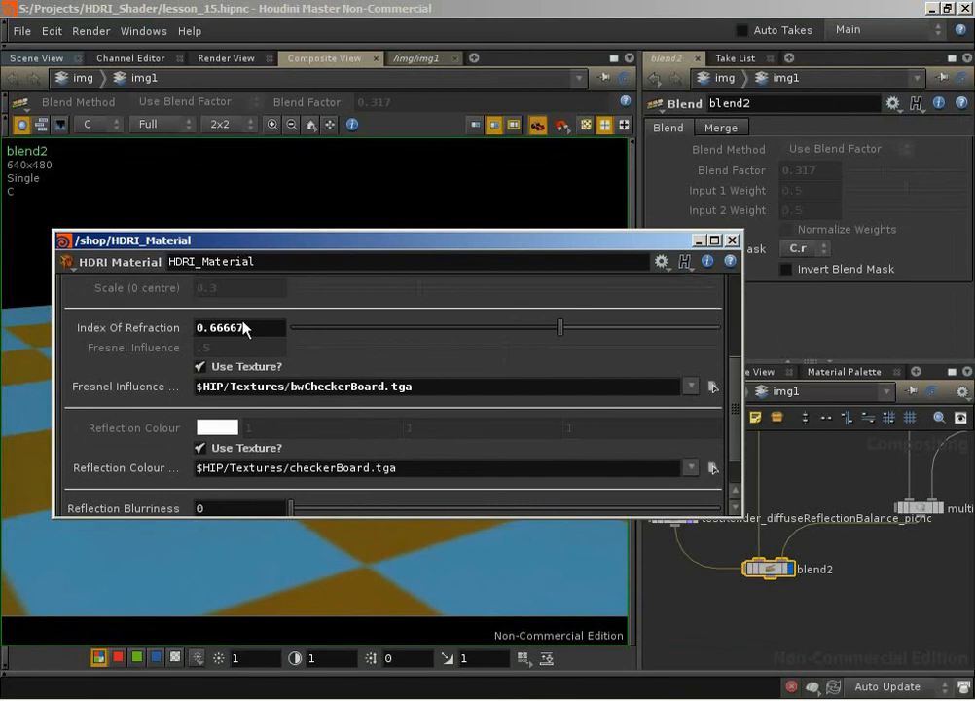
scroll(258, 321, "up", 4)
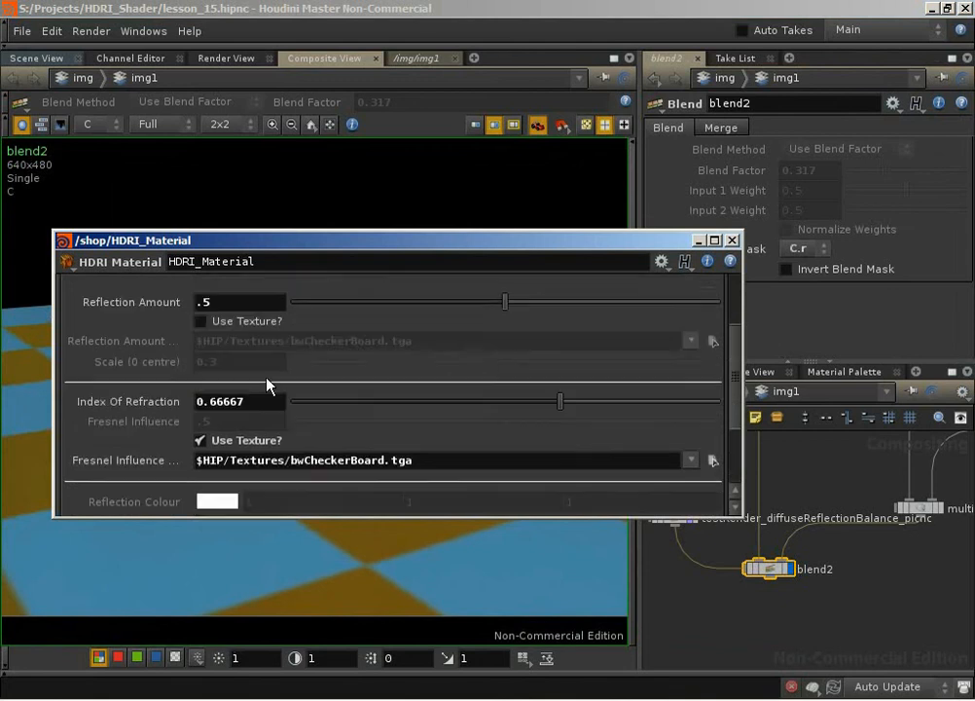
scroll(302, 365, "down", 4)
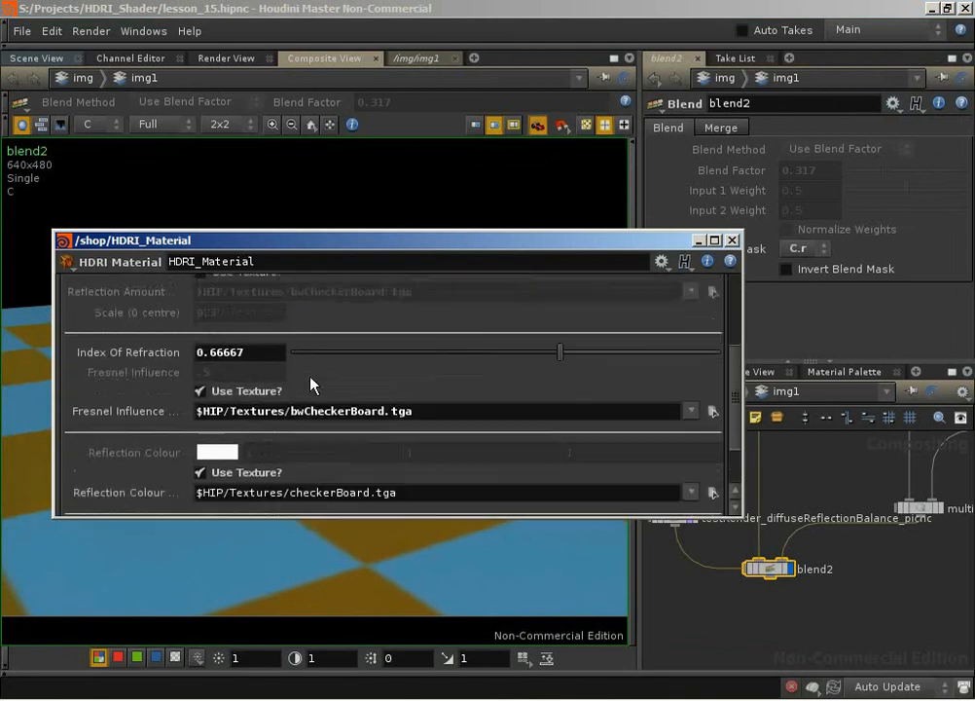
scroll(263, 331, "up", 3)
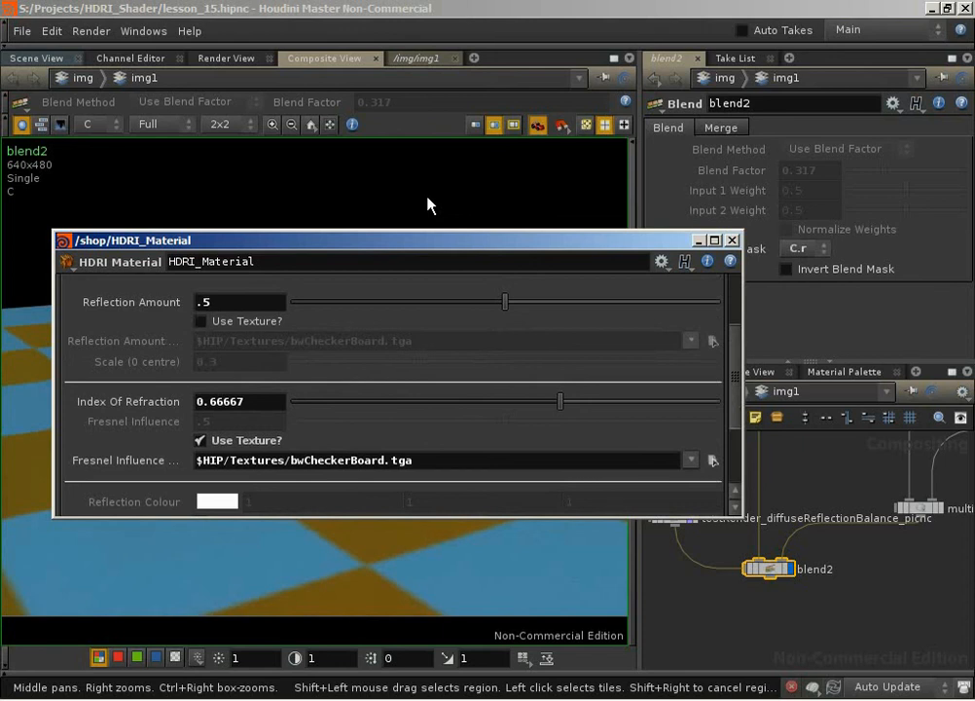
left_click(732, 240)
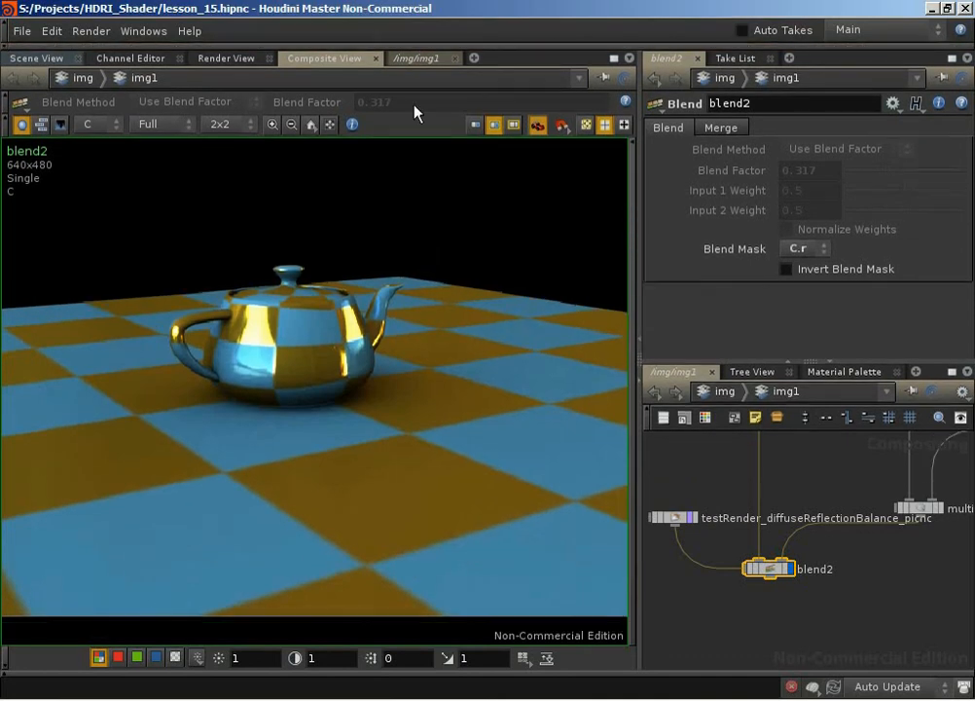
Step: Switch the network editor from img1 to the shop context, go inside HDRI_Material, and clear the node selection
left_click(414, 101)
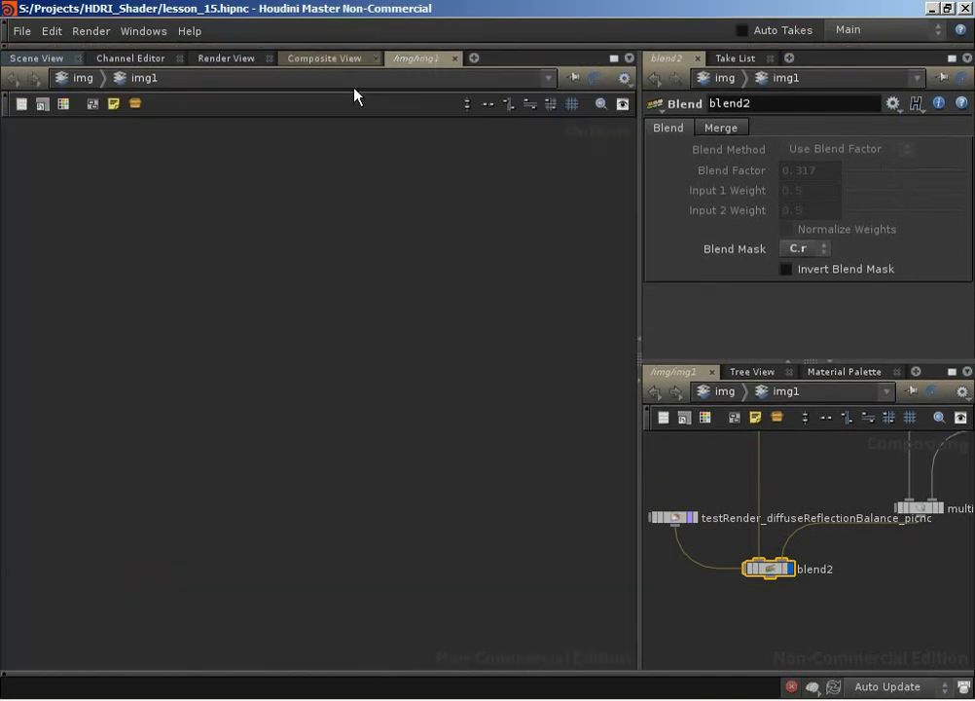
left_click(80, 78)
left_click(124, 188)
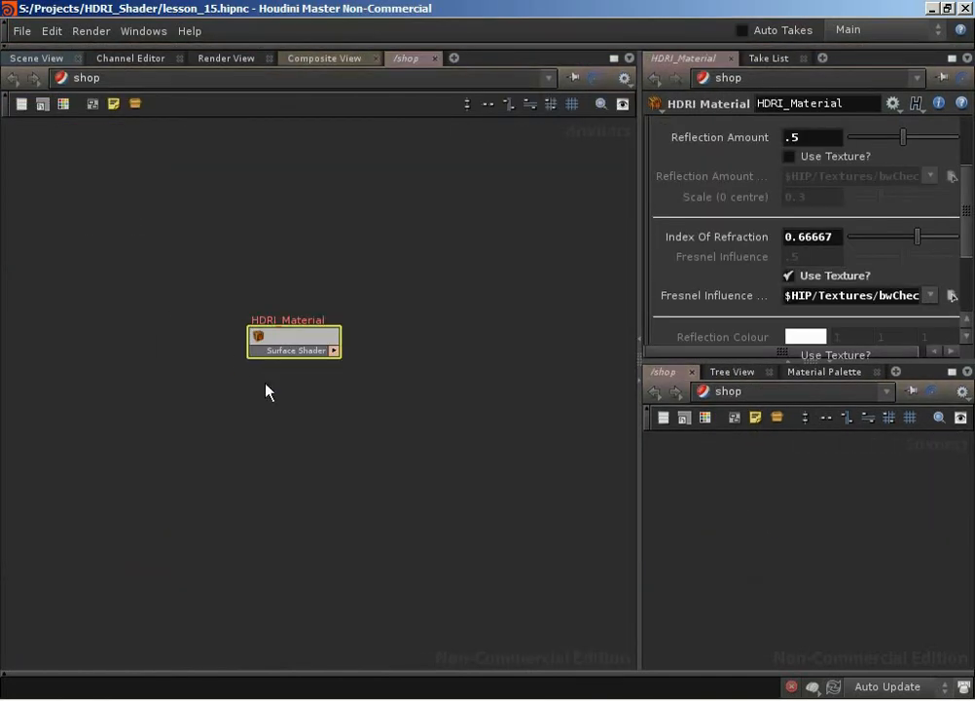
double_click(271, 343)
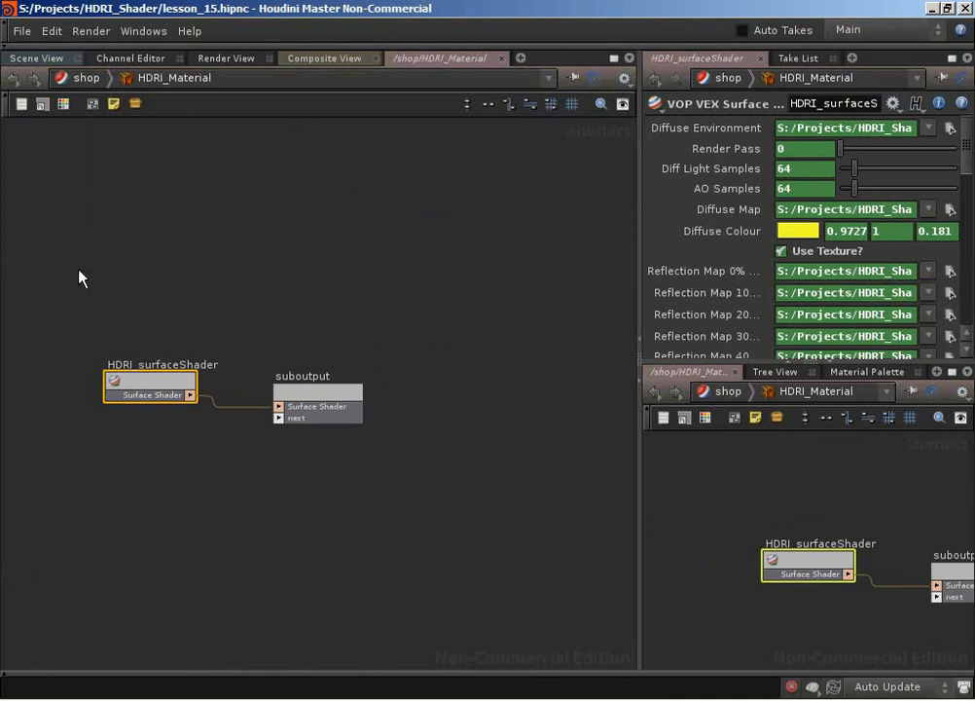
left_click(451, 556)
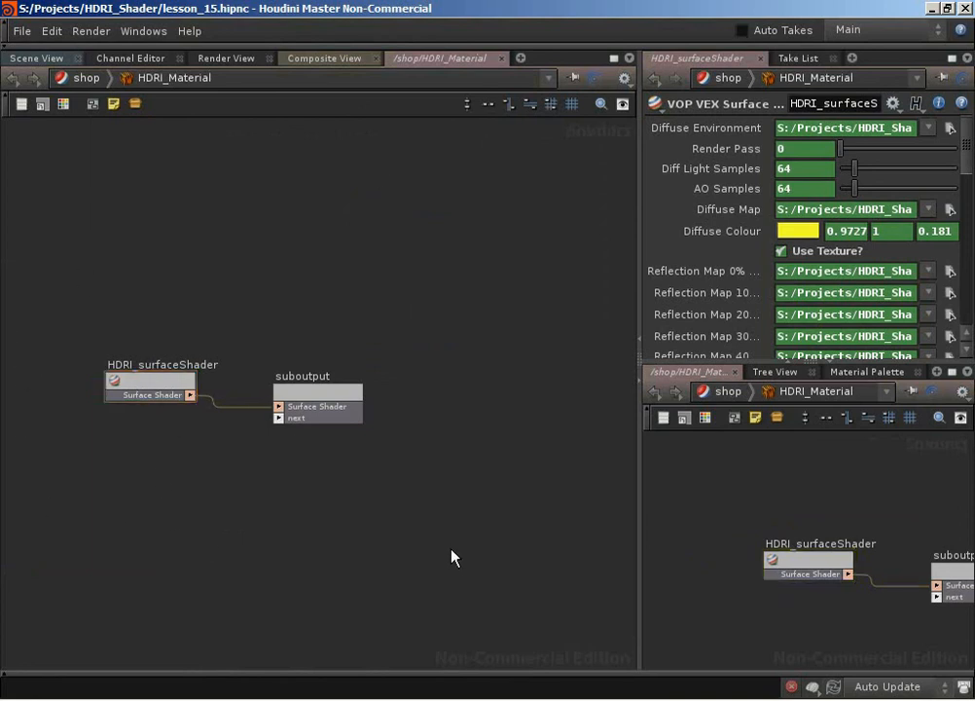